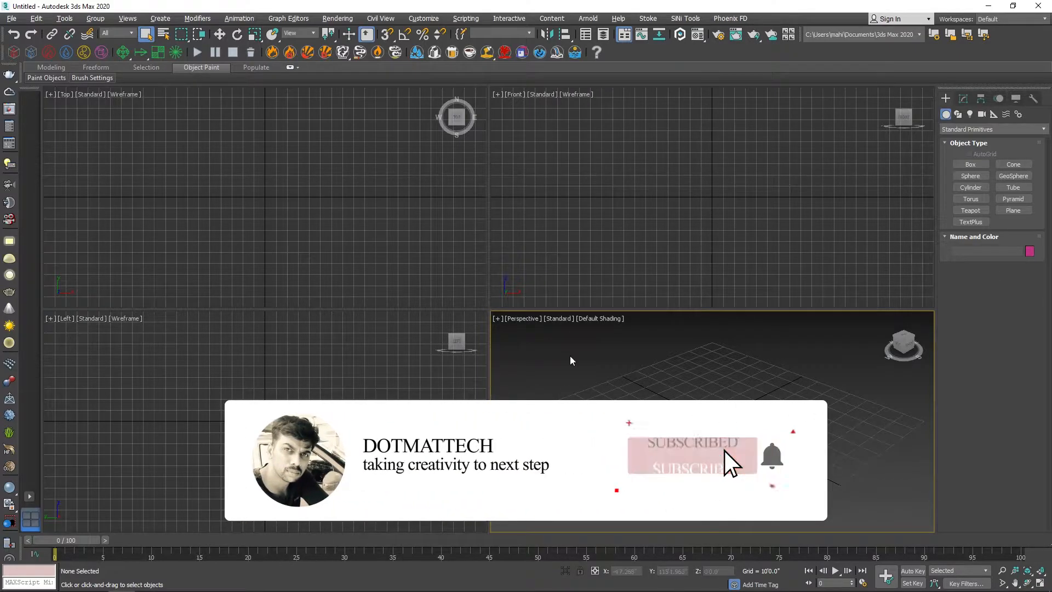
# Maximize the Perspective viewport and create a box about 58'10" long, 59'6" wide and 53'9" high
pyautogui.hotkey('alt', 'w')
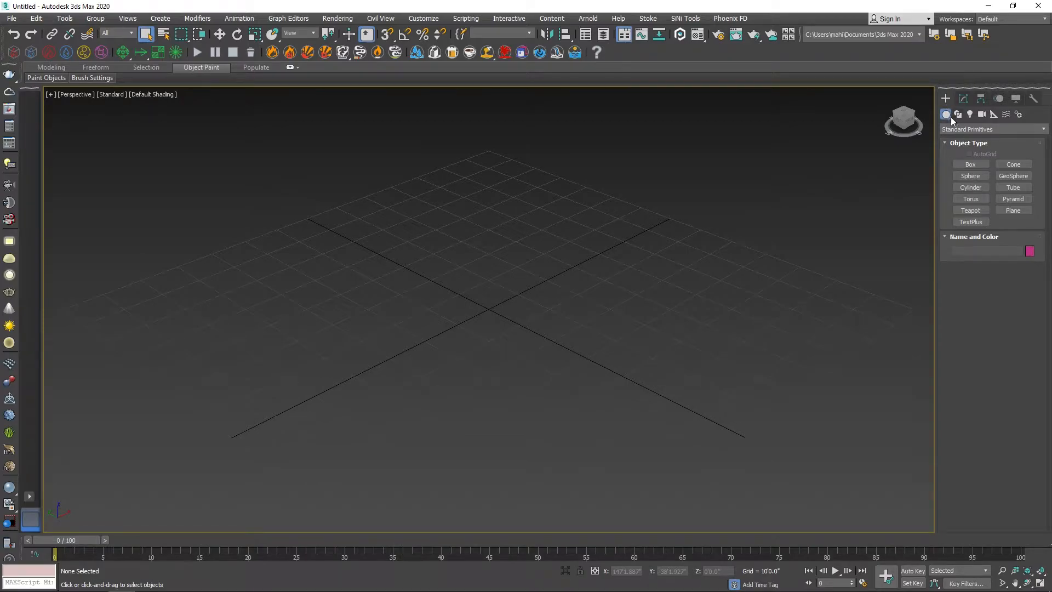
pyautogui.click(969, 164)
pyautogui.moveTo(359, 342); pyautogui.dragTo(734, 336)
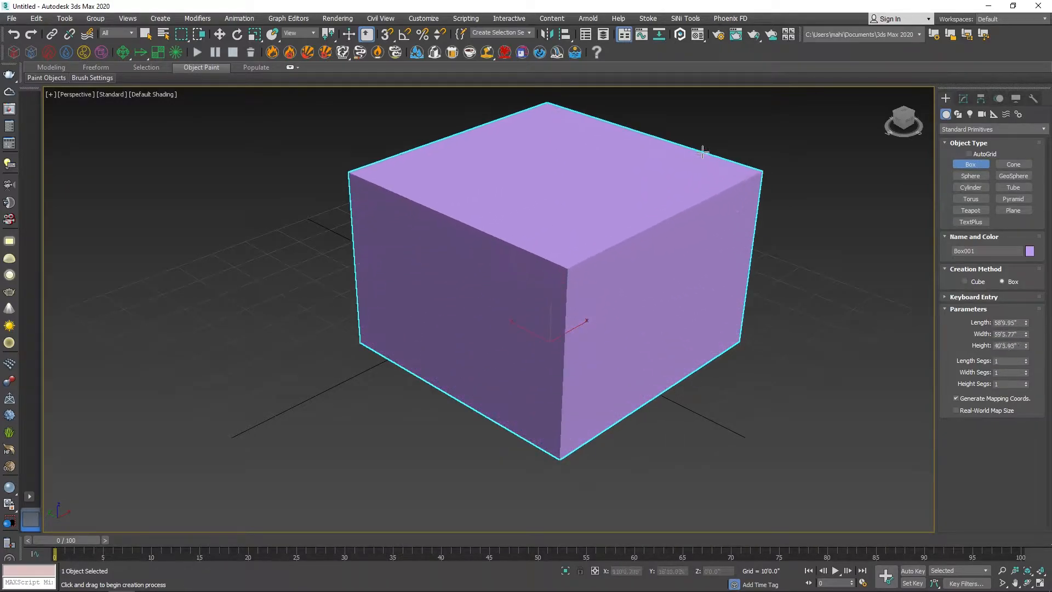
pyautogui.click(715, 134)
pyautogui.moveTo(715, 134); pyautogui.dragTo(588, 209, button='middle')
pyautogui.scroll(-3, 579, 228)
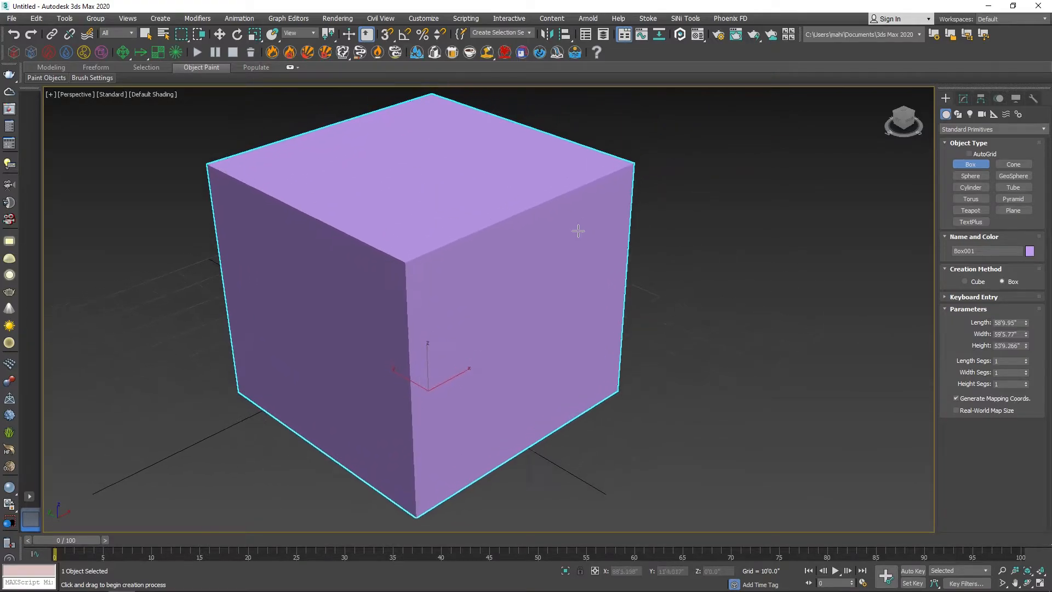
# Display edged faces in the Perspective viewport and finish box creation
pyautogui.moveTo(542, 284); pyautogui.dragTo(542, 308, button='middle')
pyautogui.press('F4')
pyautogui.rightClick(542, 309)
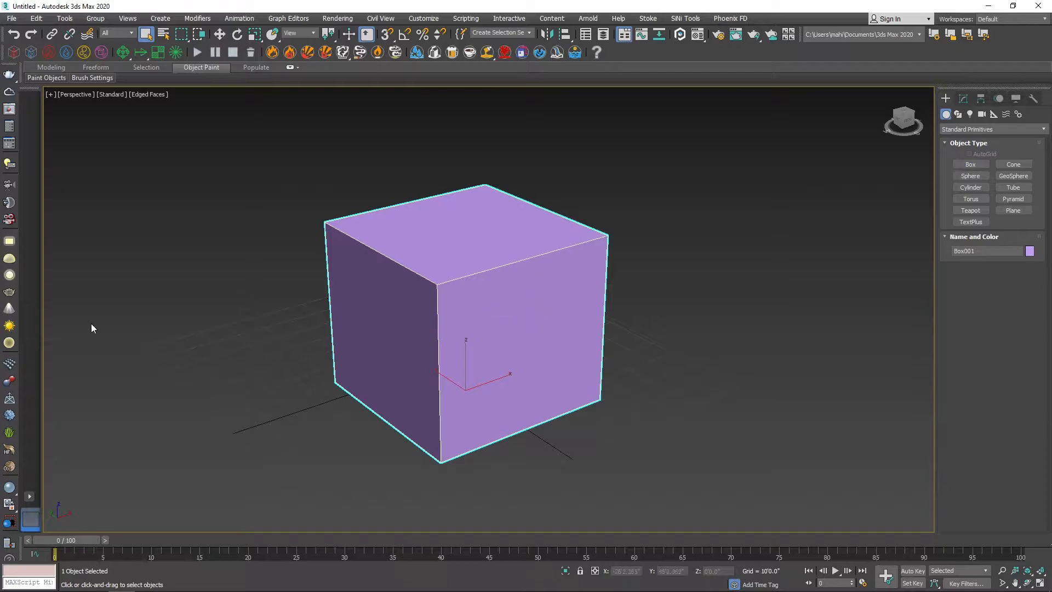
# Resize the box to about 60' long, 58'4" wide and 54'10" high, with 3 length, width and height segments
pyautogui.click(963, 98)
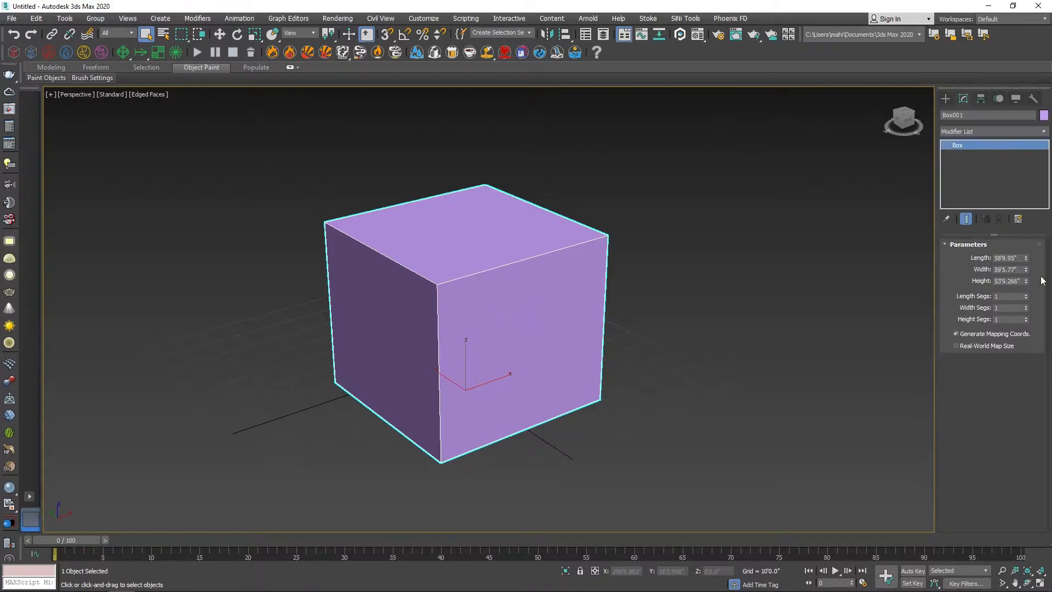
pyautogui.moveTo(1025, 257); pyautogui.dragTo(1027, 279)
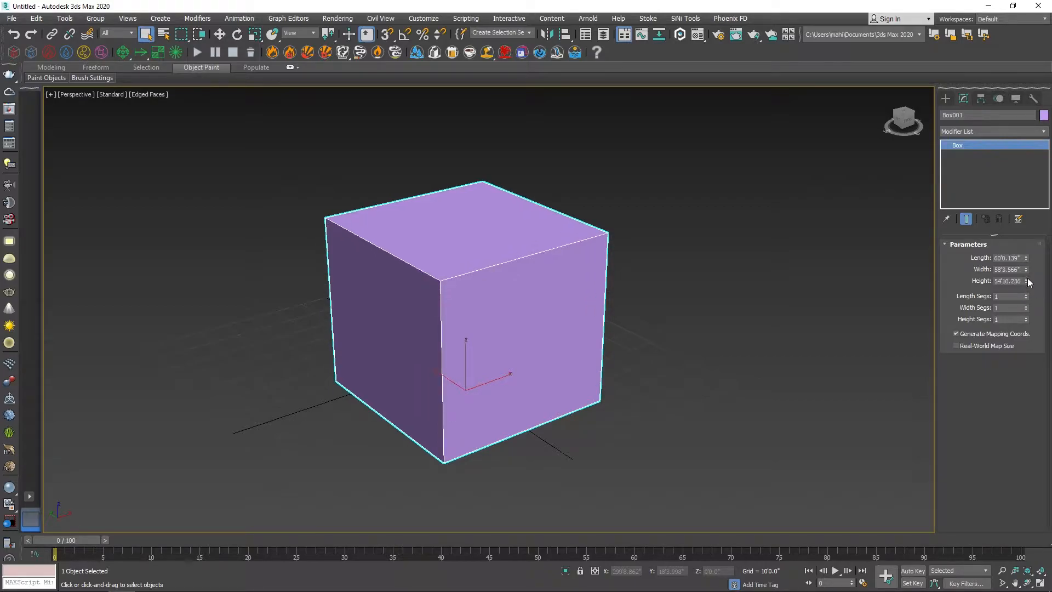
pyautogui.click(1025, 296)
pyautogui.click(1026, 296)
pyautogui.click(1026, 307)
pyautogui.click(1026, 307)
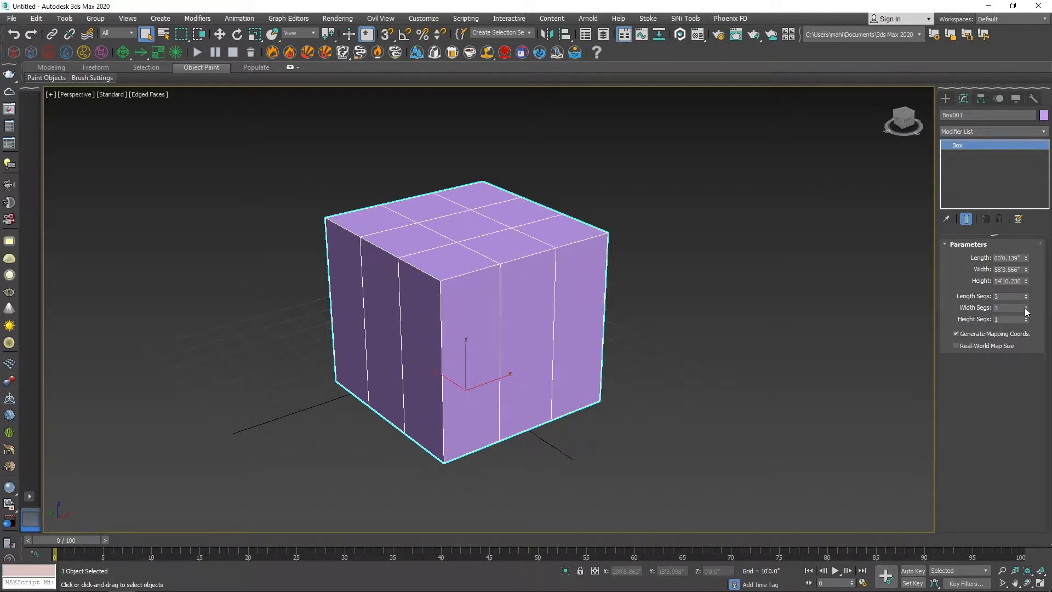
pyautogui.click(1025, 318)
pyautogui.click(1025, 317)
# Convert the segmented box to an Editable Poly
pyautogui.keyDown('alt'); pyautogui.moveTo(712, 340); pyautogui.dragTo(607, 331, button='middle'); pyautogui.keyUp('alt')
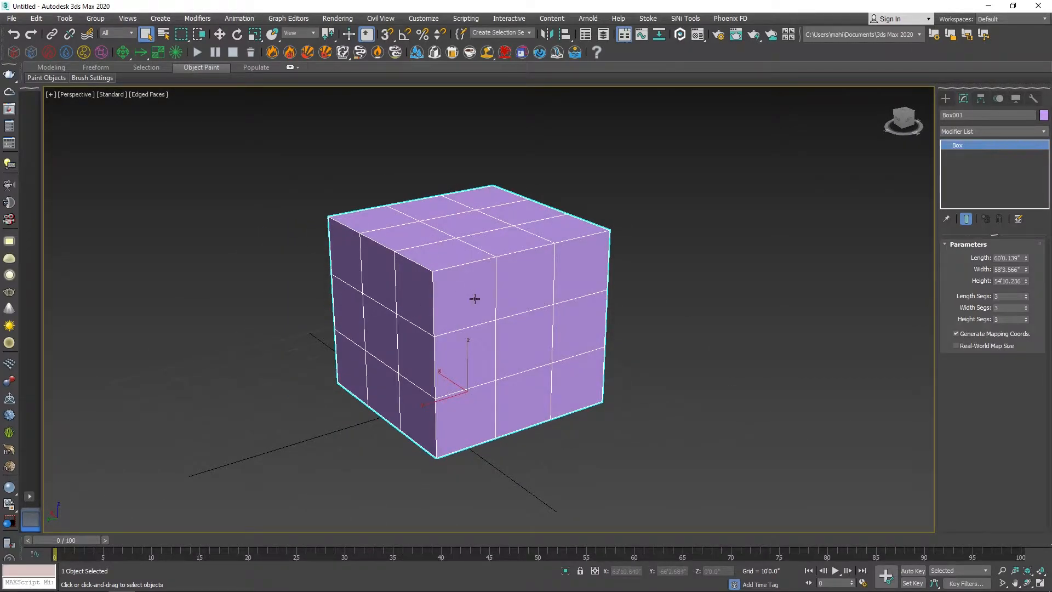
pyautogui.rightClick(475, 299)
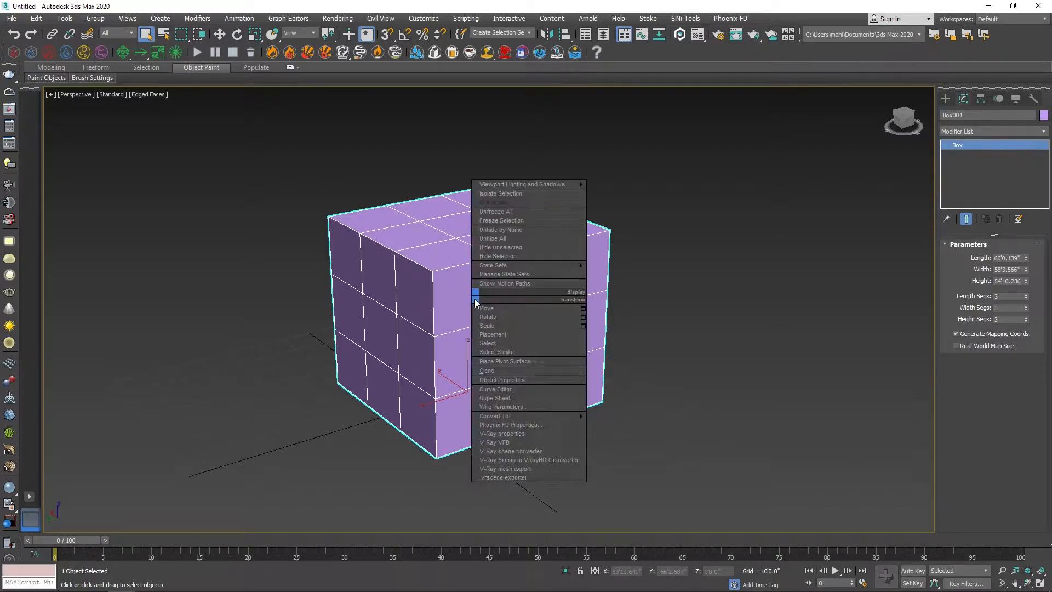
pyautogui.moveTo(564, 417)
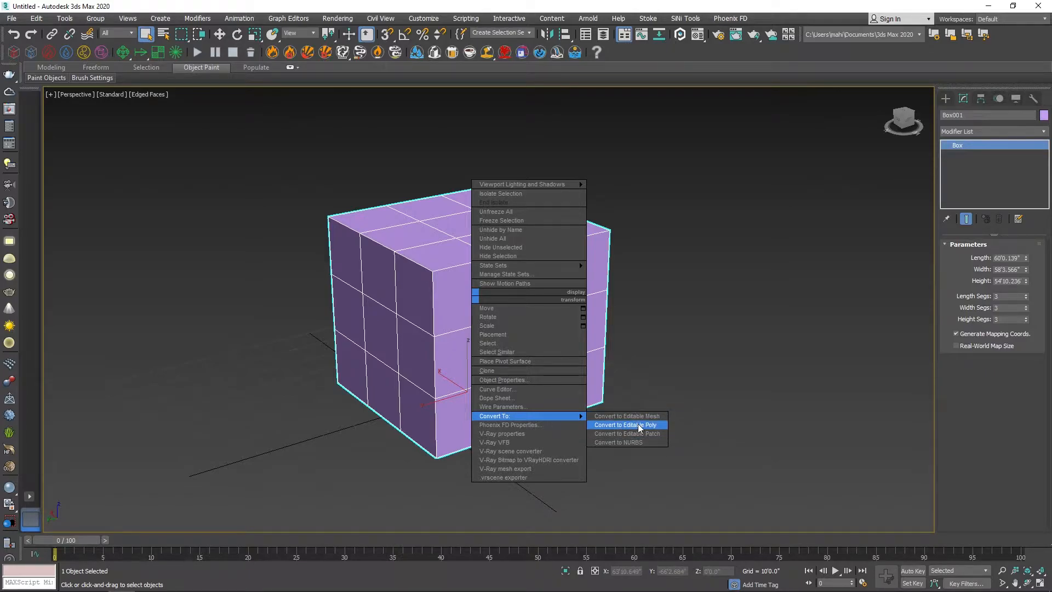
pyautogui.click(640, 425)
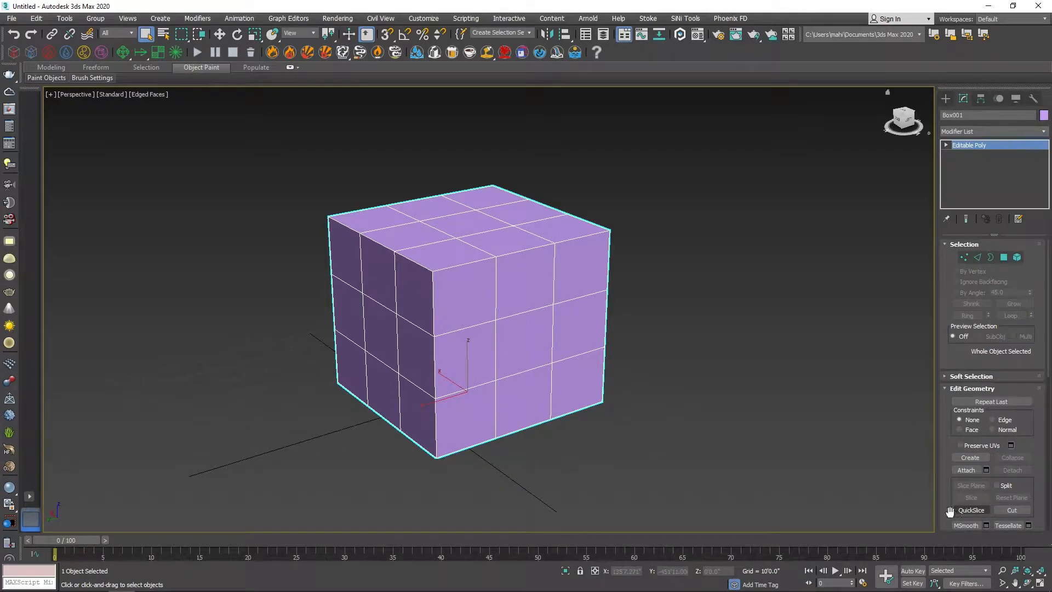
# Review the Editable Poly's Vertex, Edge, Border, Polygon and Element selection levels, ending on Polygon
pyautogui.moveTo(941, 517); pyautogui.dragTo(971, 512)
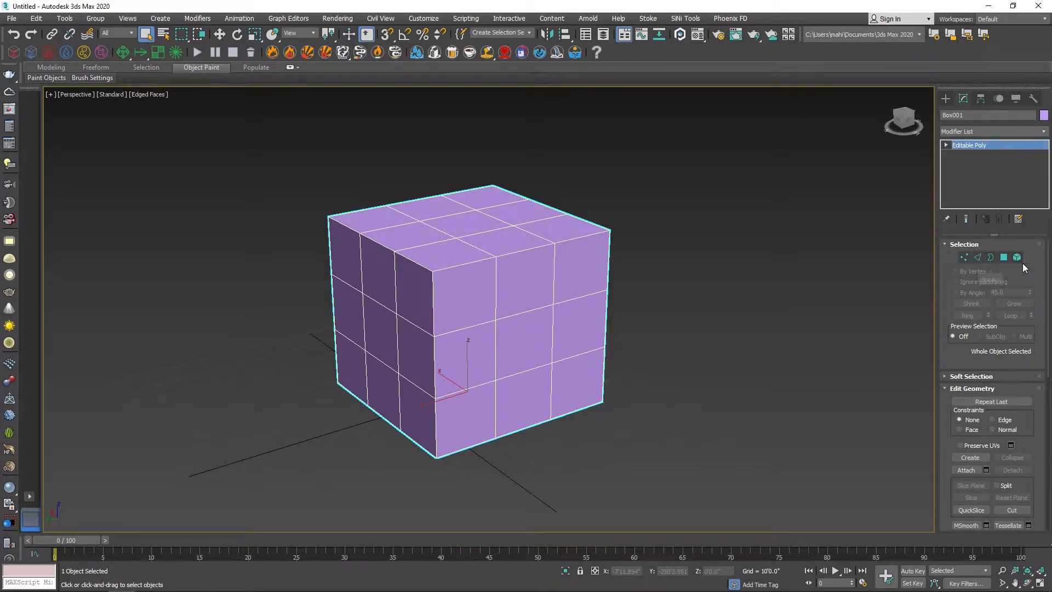
pyautogui.press('1')
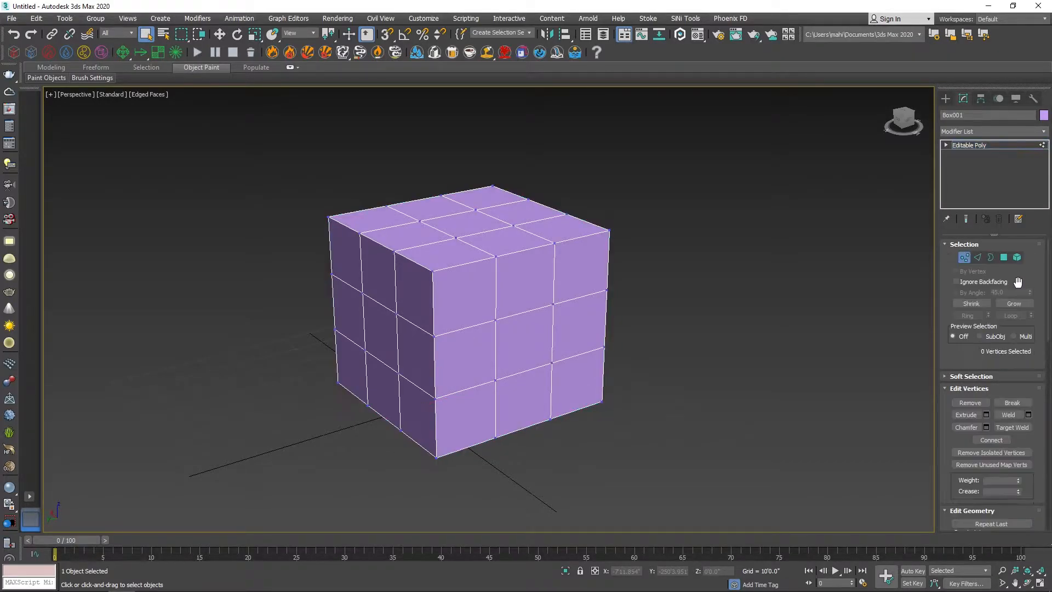
pyautogui.press('2')
pyautogui.press('3')
pyautogui.press('4')
pyautogui.press('5')
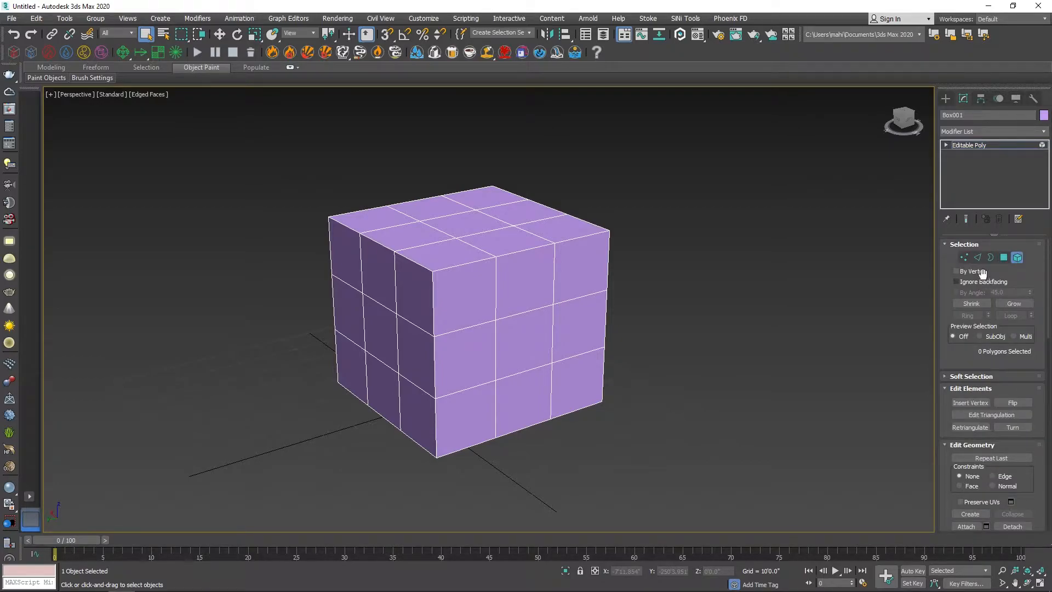
pyautogui.press('3')
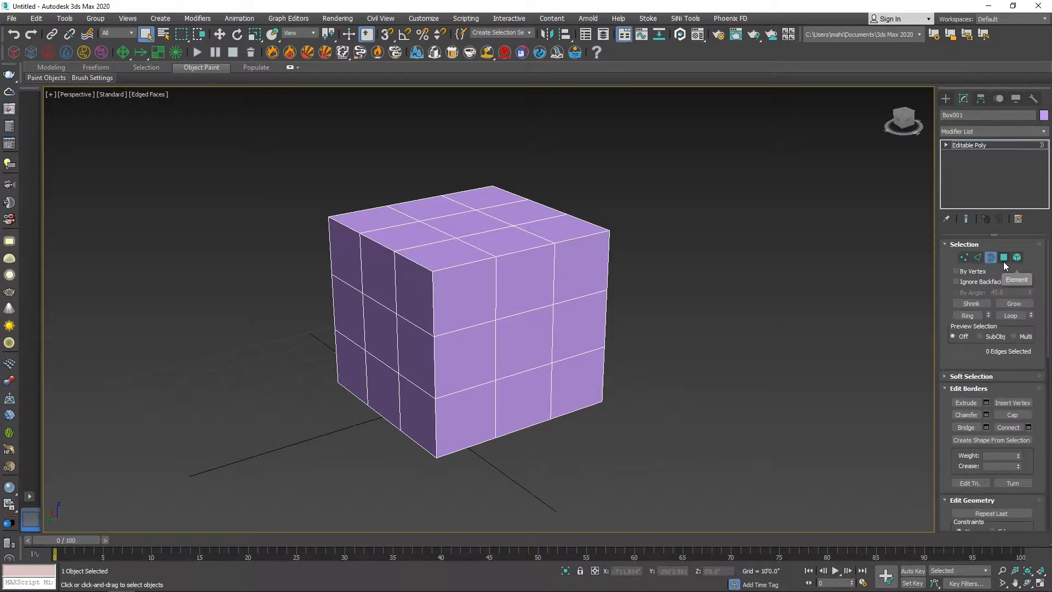
pyautogui.click(1004, 260)
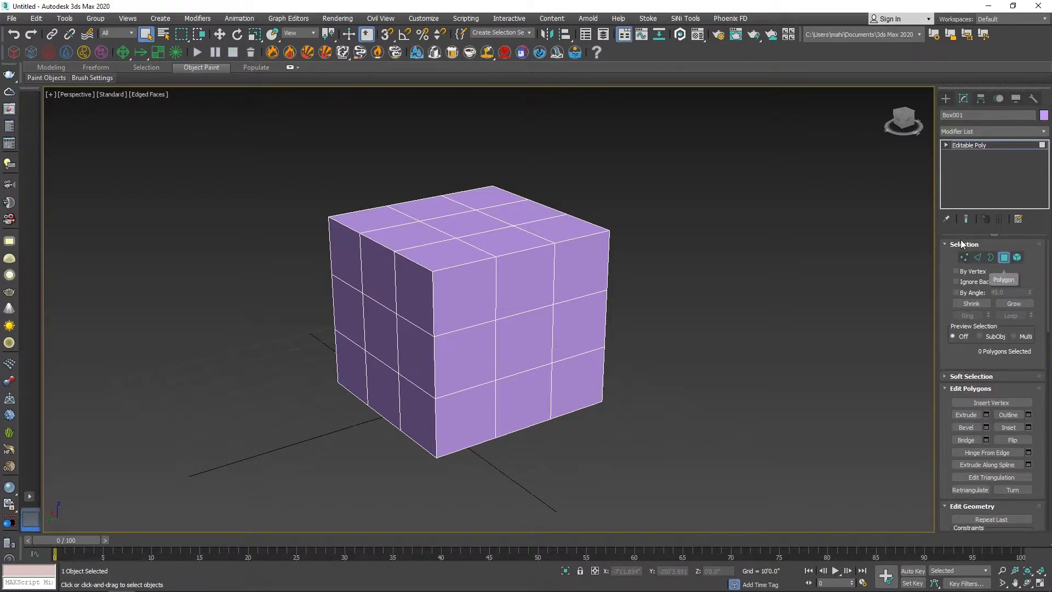
# Expand Editable Poly in the modifier stack, go through its sub-object levels, and examine the box's vertices at Vertex level
pyautogui.click(945, 145)
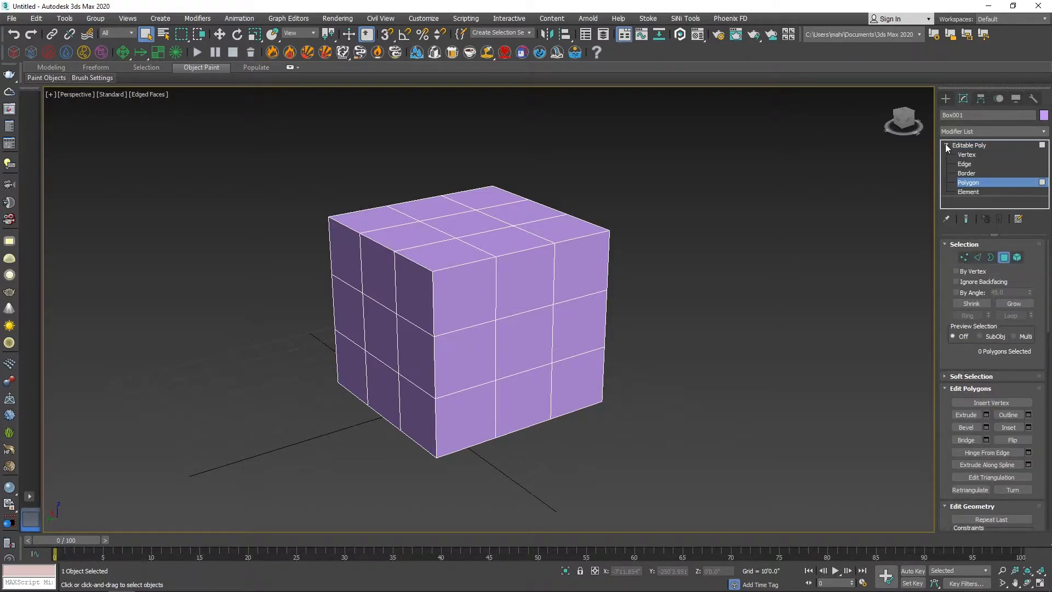
pyautogui.click(967, 163)
pyautogui.click(967, 173)
pyautogui.click(967, 182)
pyautogui.click(967, 192)
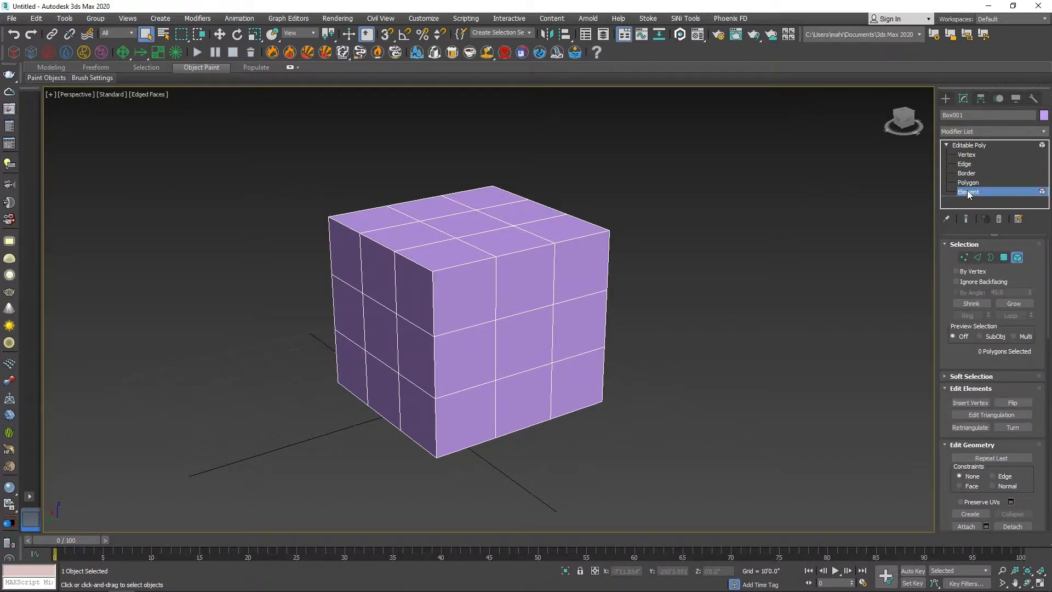
pyautogui.click(966, 158)
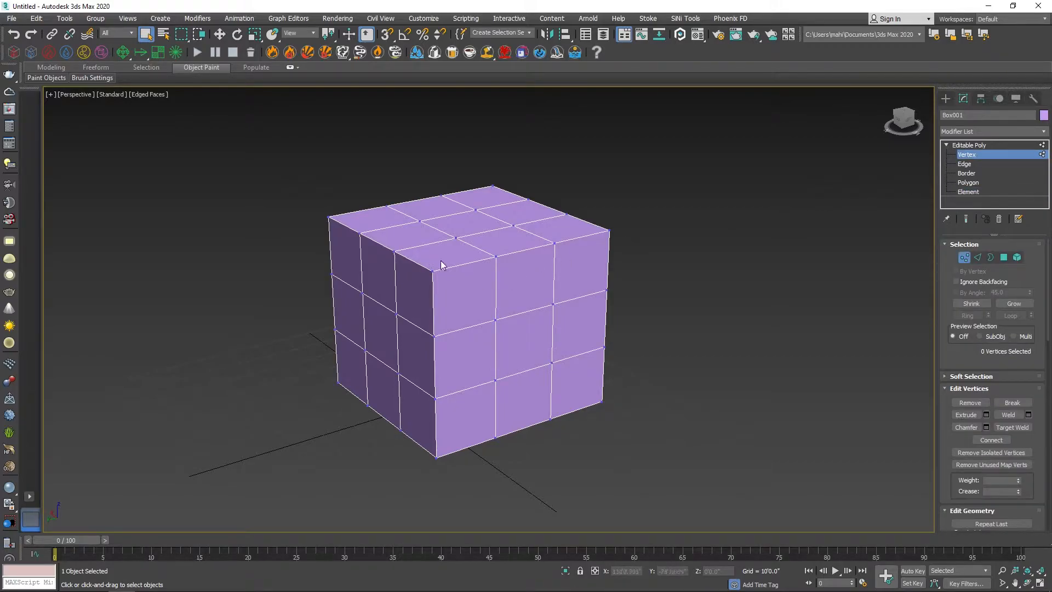
pyautogui.scroll(2, 438, 271)
pyautogui.keyDown('alt'); pyautogui.moveTo(477, 293); pyautogui.dragTo(521, 289, button='middle'); pyautogui.keyUp('alt')
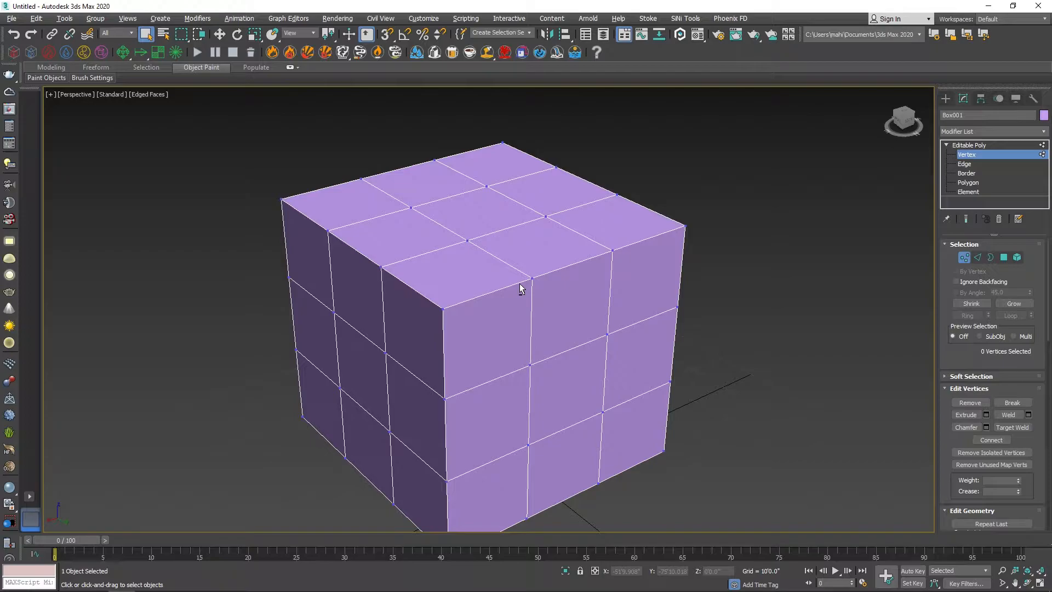
# At Edge level, select individual edges on the box's top border and front face one at a time
pyautogui.click(976, 259)
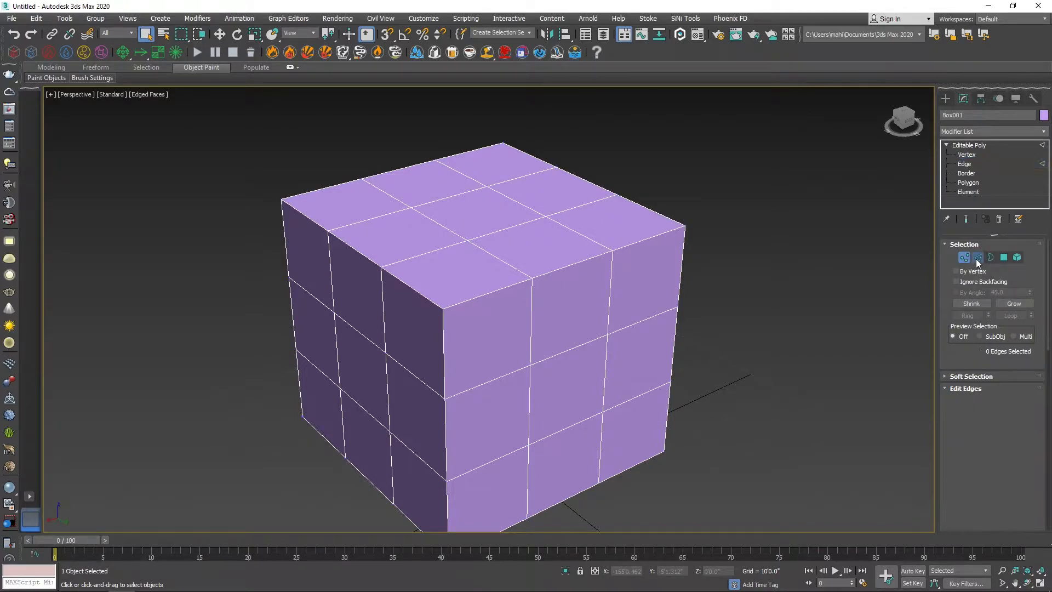
pyautogui.click(513, 285)
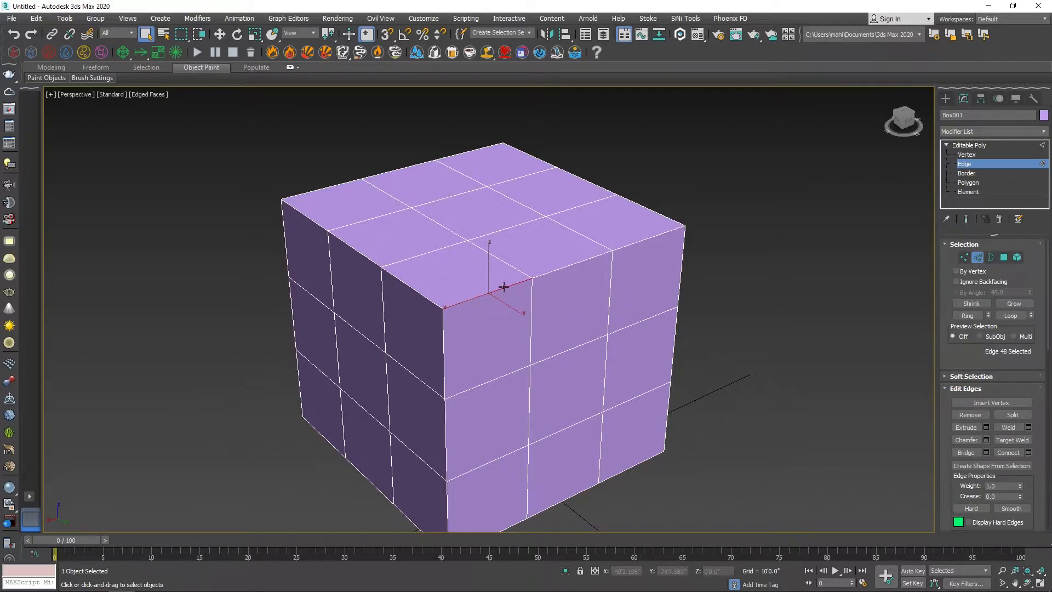
pyautogui.click(574, 345)
pyautogui.click(509, 452)
pyautogui.click(582, 421)
pyautogui.click(629, 399)
# Select the three connected edges of the upper horizontal line across the front face together, and clear the selection
pyautogui.click(568, 352)
pyautogui.keyDown('ctrl'); pyautogui.click(638, 322); pyautogui.keyUp('ctrl')
pyautogui.keyDown('ctrl'); pyautogui.click(518, 370); pyautogui.keyUp('ctrl')
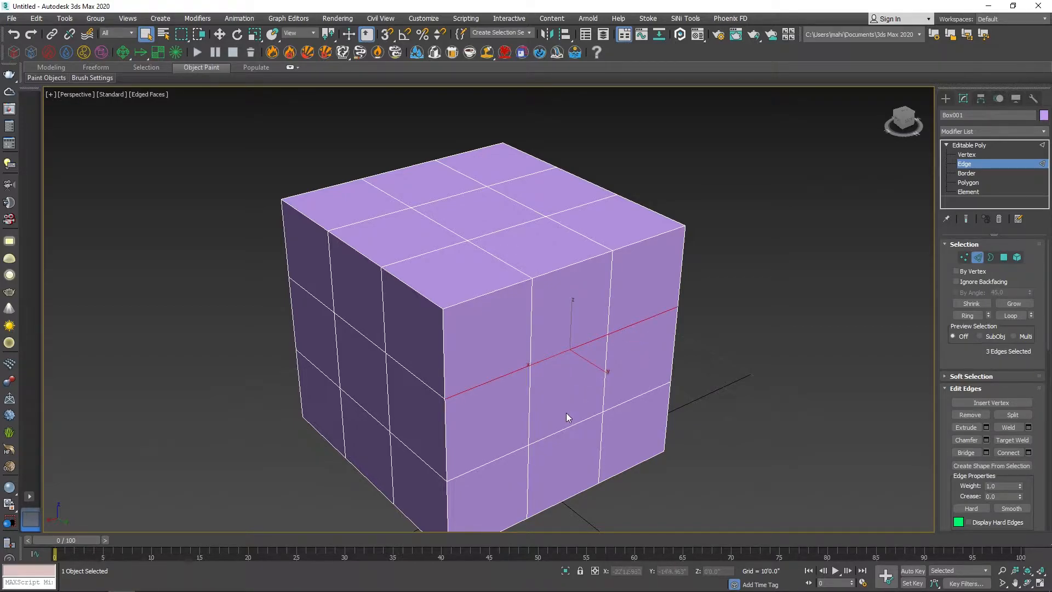
pyautogui.click(828, 294)
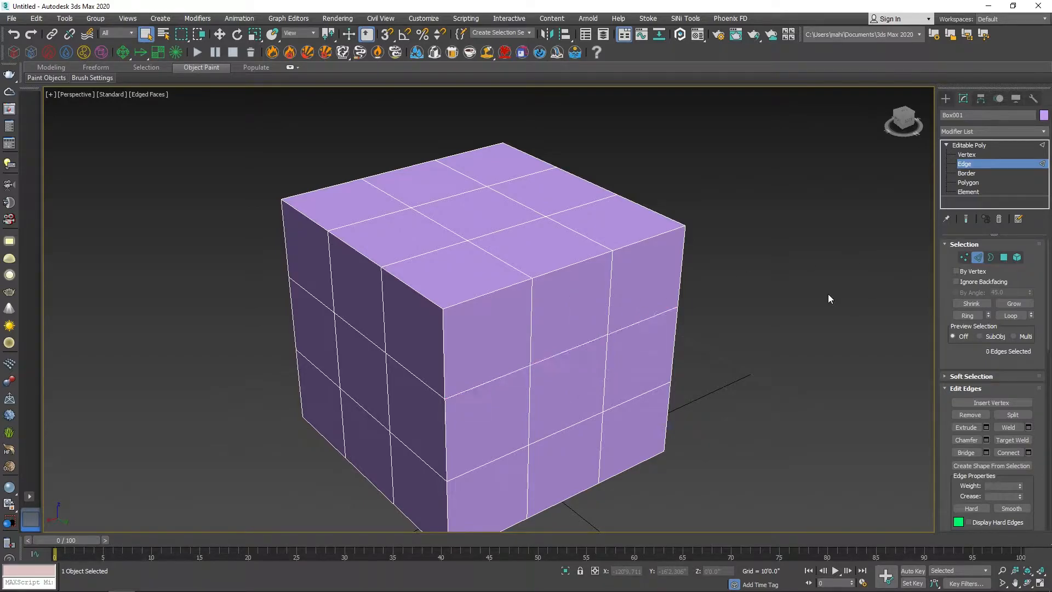
# Switch through Border to Polygon level and select single polygons on the front face one at a time
pyautogui.click(991, 257)
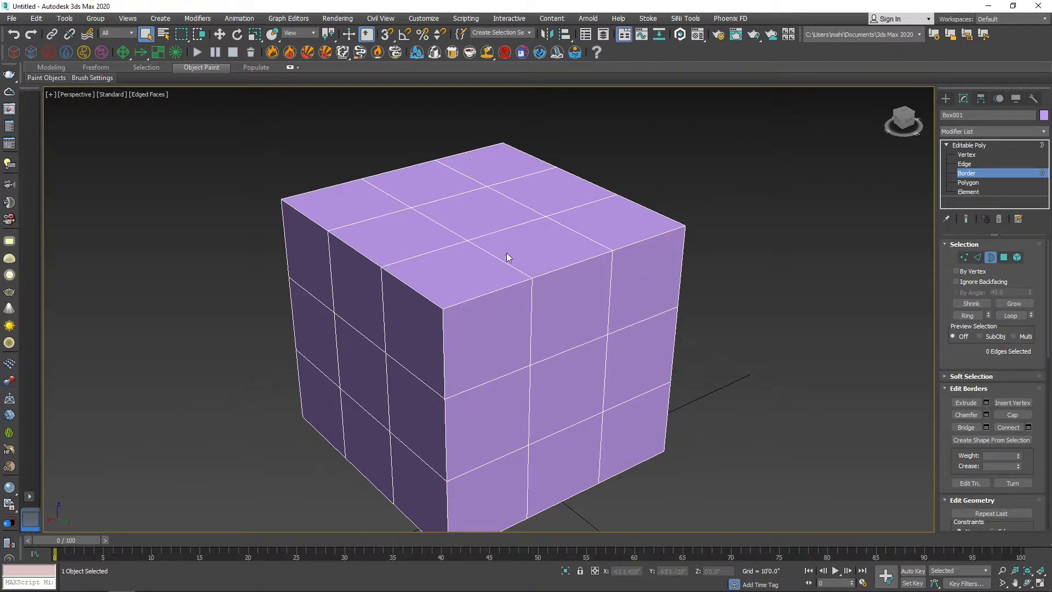
pyautogui.click(1003, 257)
pyautogui.click(590, 307)
pyautogui.click(553, 391)
pyautogui.click(466, 421)
pyautogui.click(516, 357)
pyautogui.click(557, 331)
pyautogui.click(570, 406)
pyautogui.click(628, 380)
pyautogui.click(641, 287)
pyautogui.click(582, 300)
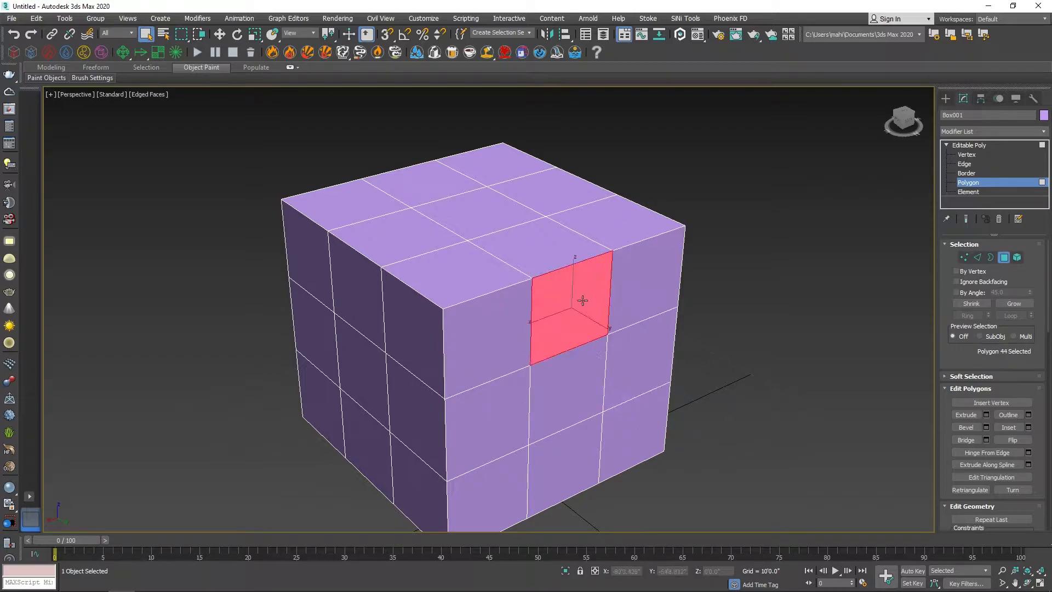
# Extend the selection from the front face's upper middle polygon to all nine polygons of that face
pyautogui.keyDown('ctrl'); pyautogui.click(583, 392); pyautogui.keyUp('ctrl')
pyautogui.keyDown('ctrl'); pyautogui.click(582, 456); pyautogui.keyUp('ctrl')
pyautogui.keyDown('ctrl'); pyautogui.click(635, 446); pyautogui.keyUp('ctrl')
pyautogui.keyDown('ctrl'); pyautogui.click(640, 373); pyautogui.keyUp('ctrl')
pyautogui.keyDown('ctrl'); pyautogui.click(635, 302); pyautogui.keyUp('ctrl')
pyautogui.keyDown('ctrl'); pyautogui.click(513, 333); pyautogui.keyUp('ctrl')
pyautogui.keyDown('ctrl'); pyautogui.click(506, 419); pyautogui.keyUp('ctrl')
pyautogui.keyDown('ctrl'); pyautogui.click(496, 501); pyautogui.keyUp('ctrl')
# Add three polygons on the adjacent side face and four polygons on the top face to the selection
pyautogui.keyDown('ctrl'); pyautogui.click(392, 424); pyautogui.keyUp('ctrl')
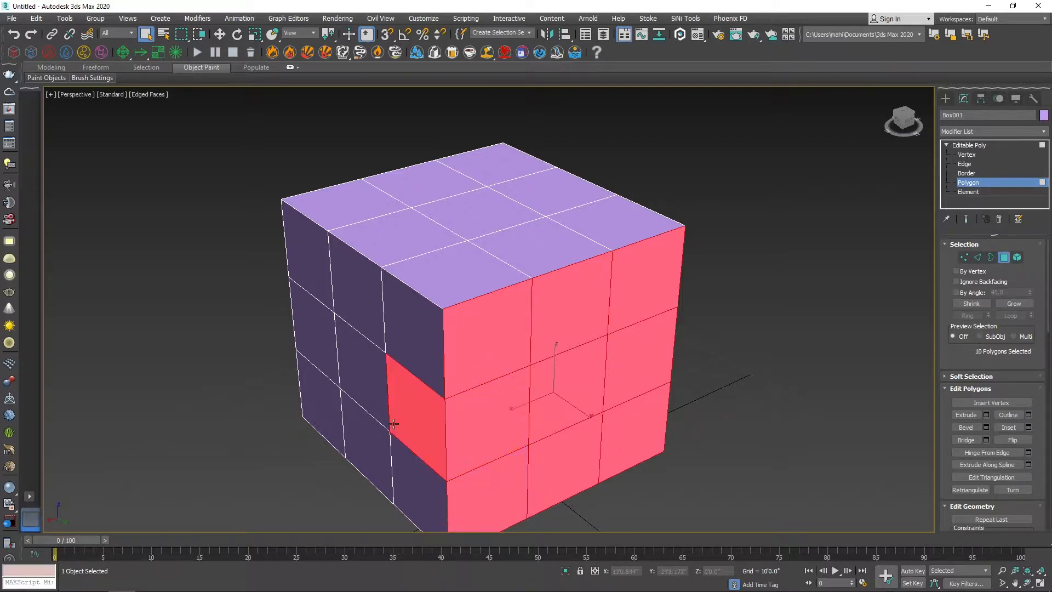
pyautogui.keyDown('ctrl'); pyautogui.click(351, 323); pyautogui.keyUp('ctrl')
pyautogui.keyDown('ctrl'); pyautogui.click(360, 310); pyautogui.keyUp('ctrl')
pyautogui.keyDown('ctrl'); pyautogui.click(415, 248); pyautogui.keyUp('ctrl')
pyautogui.keyDown('ctrl'); pyautogui.click(491, 213); pyautogui.keyUp('ctrl')
pyautogui.keyDown('ctrl'); pyautogui.click(561, 188); pyautogui.keyUp('ctrl')
pyautogui.keyDown('ctrl'); pyautogui.click(595, 234); pyautogui.keyUp('ctrl')
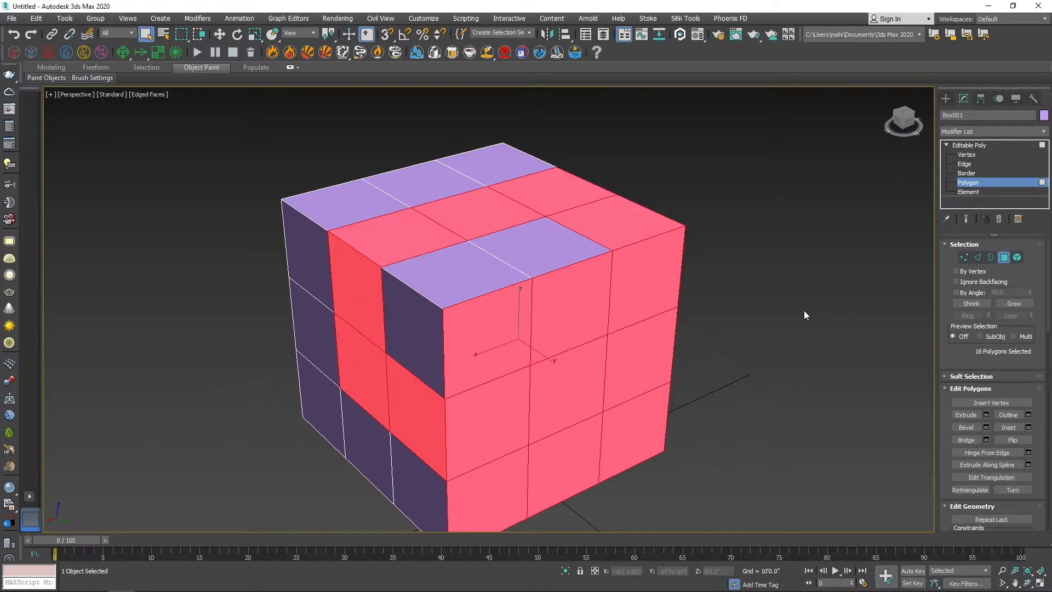
# At Element level, select the entire box as one element and inspect it from another side
pyautogui.click(1017, 258)
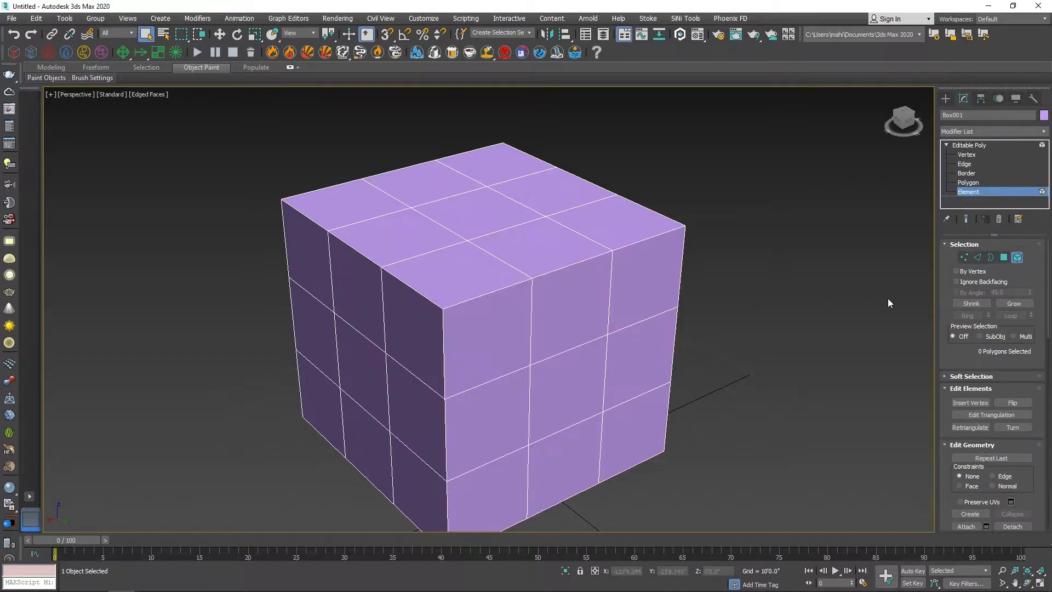
pyautogui.click(460, 291)
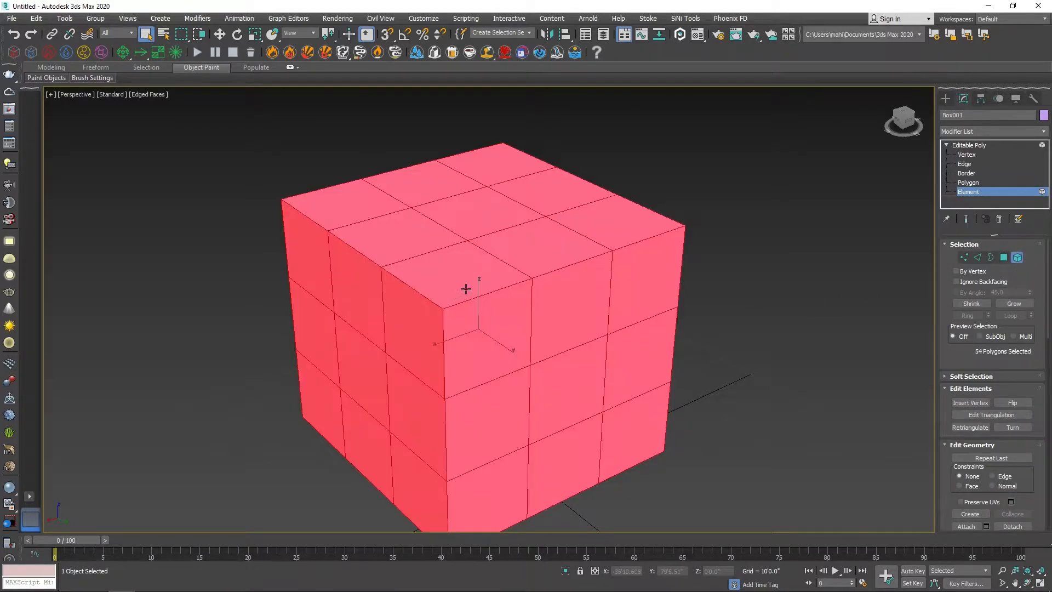
pyautogui.keyDown('alt'); pyautogui.moveTo(410, 353); pyautogui.dragTo(401, 405, button='middle'); pyautogui.keyUp('alt')
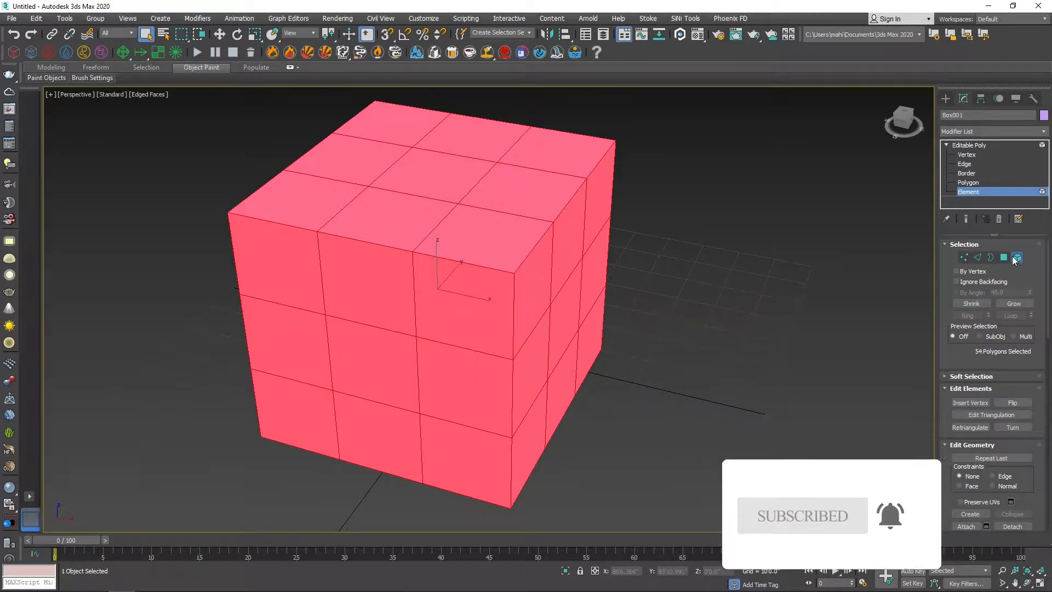
# Return from sub-object editing to the whole object and make one copy of the box beside the original along the X axis
pyautogui.click(964, 257)
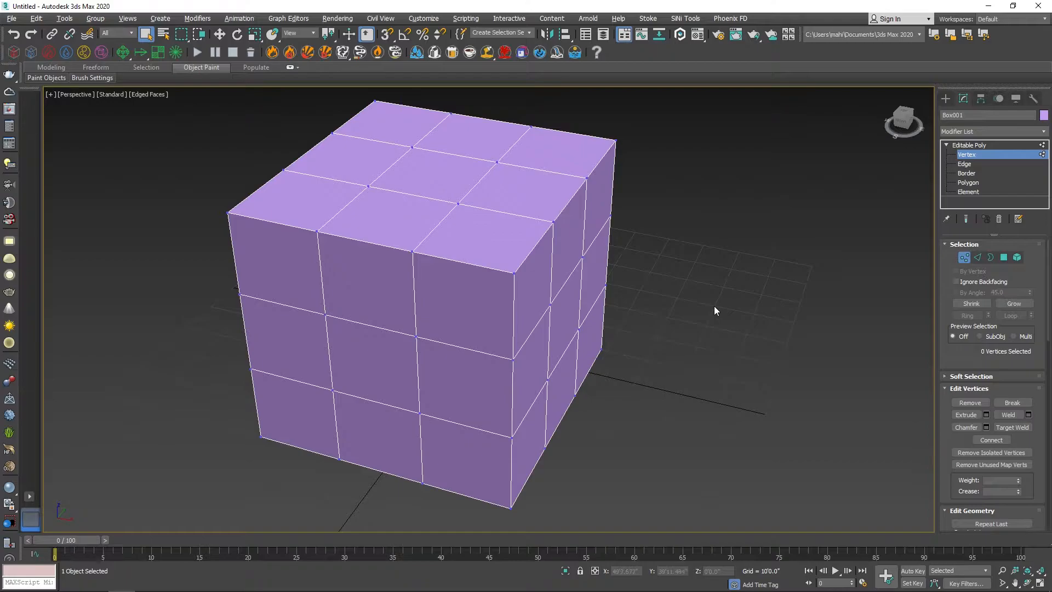
pyautogui.keyDown('alt'); pyautogui.moveTo(714, 305); pyautogui.dragTo(709, 306, button='middle'); pyautogui.keyUp('alt')
pyautogui.click(981, 155)
pyautogui.scroll(-5, 473, 369)
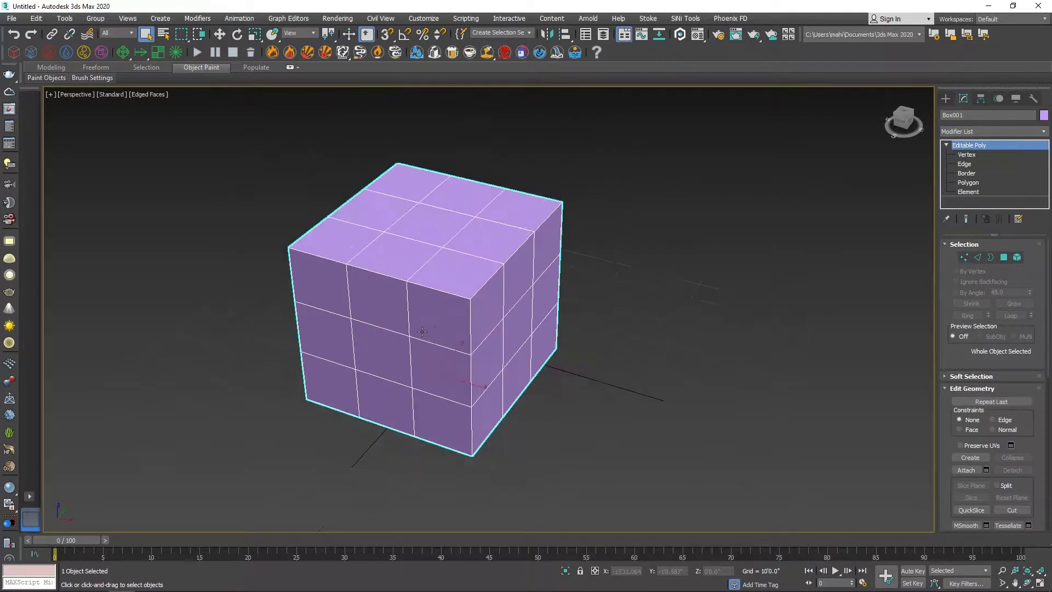
pyautogui.press('w')
pyautogui.keyDown('shift'); pyautogui.moveTo(474, 370); pyautogui.dragTo(661, 435); pyautogui.keyUp('shift')
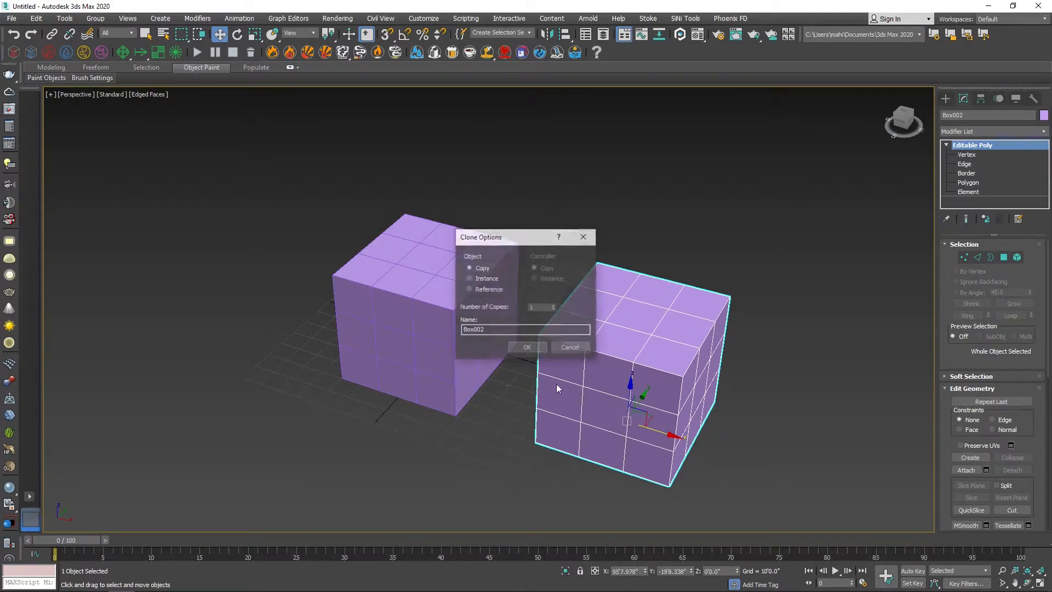
pyautogui.click(527, 348)
pyautogui.scroll(5, 575, 345)
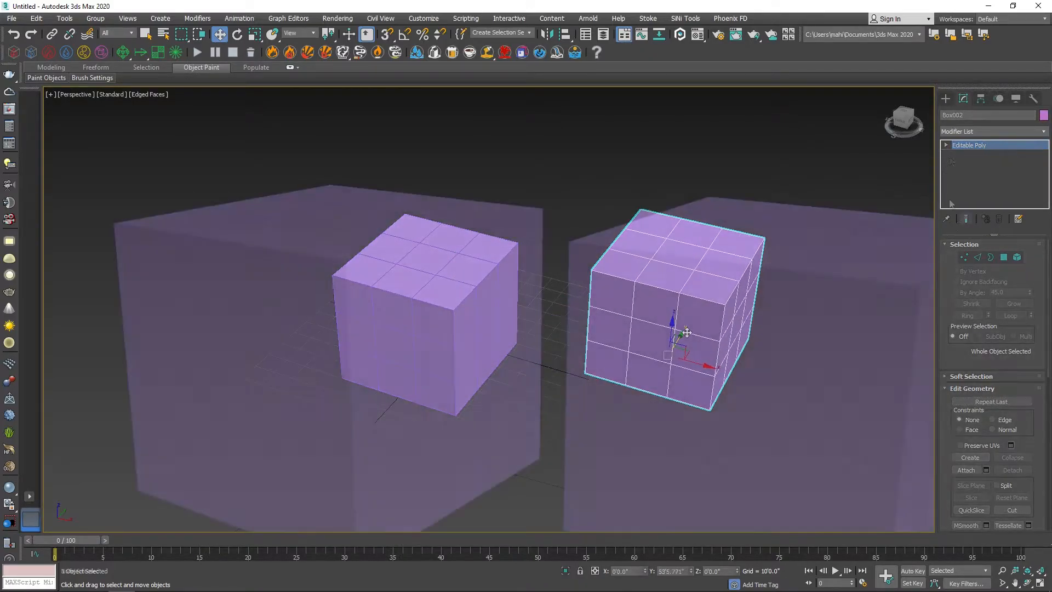
# Enter Vertex level on the original box and select an upper interior vertex on the side facing the copy
pyautogui.click(553, 340)
pyautogui.click(342, 262)
pyautogui.click(966, 155)
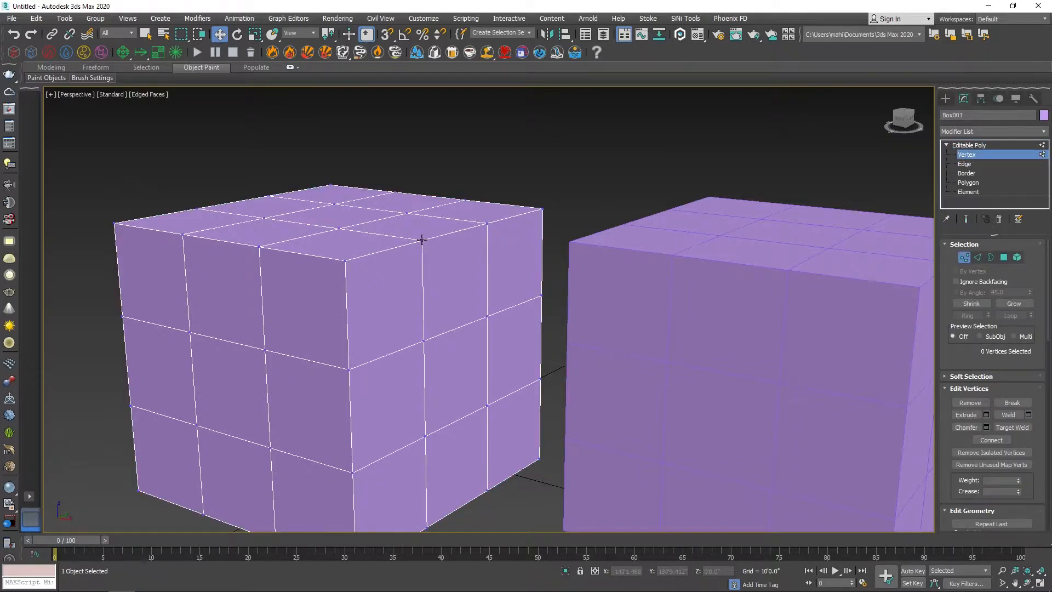
pyautogui.click(424, 340)
pyautogui.moveTo(249, 402); pyautogui.dragTo(313, 383, button='middle')
pyautogui.scroll(-5, 204, 392)
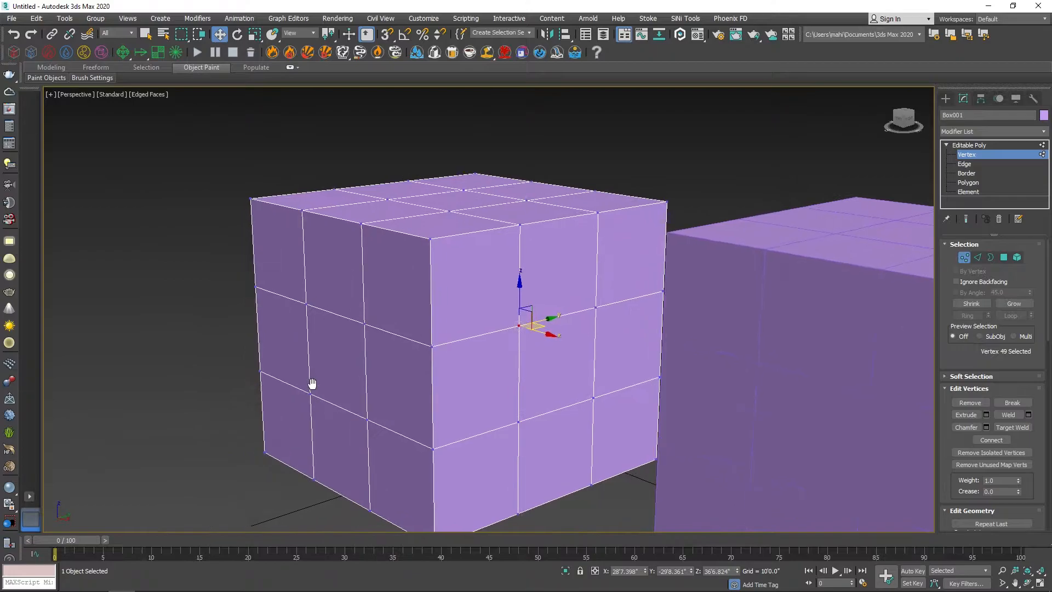
# Grow the vertex selection twice, and shrink it back to the single starting vertex
pyautogui.click(1014, 304)
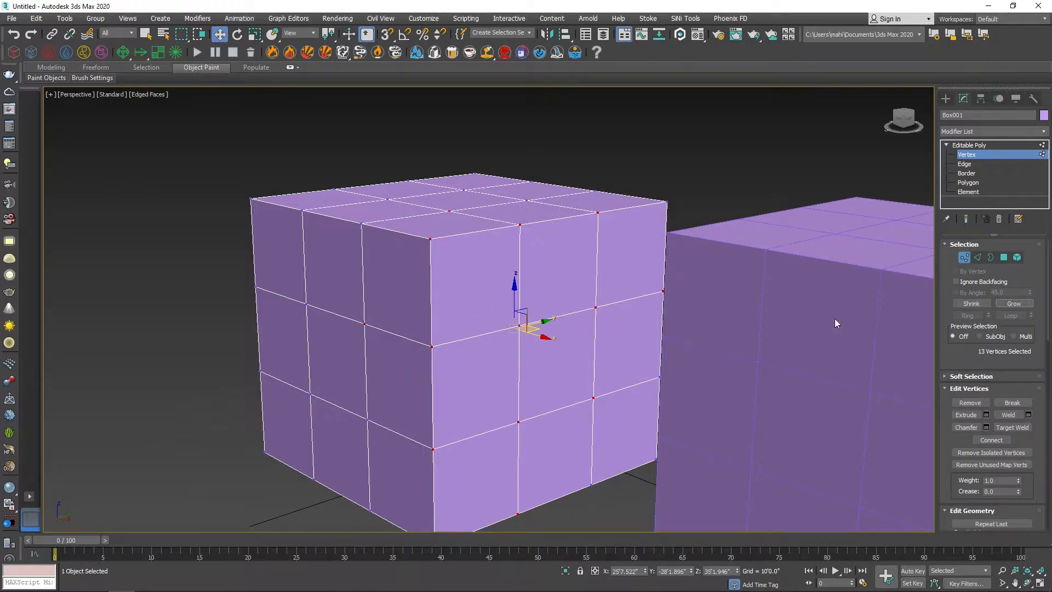
pyautogui.click(1013, 304)
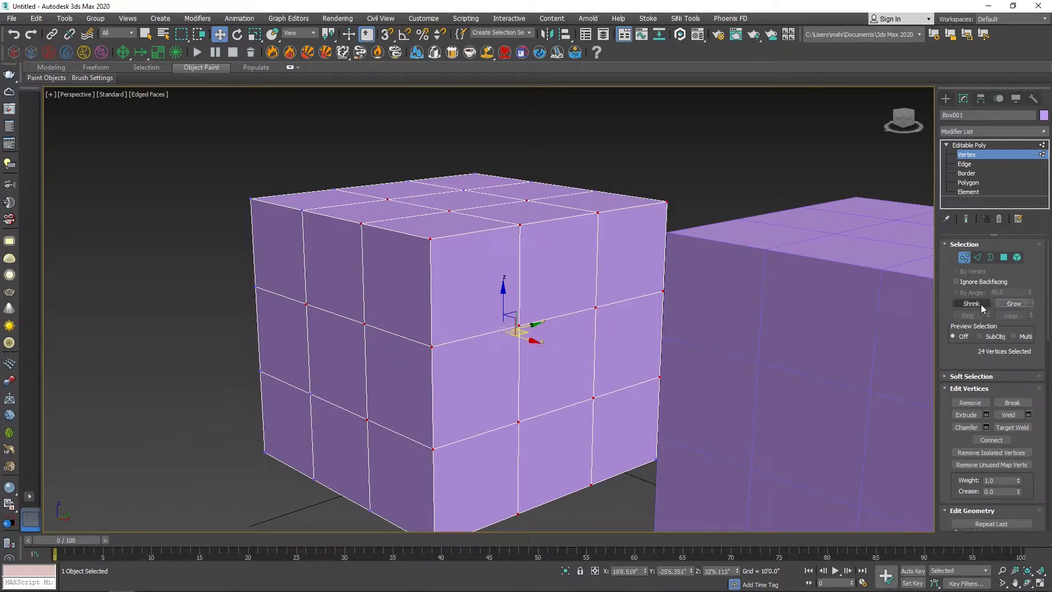
pyautogui.click(980, 305)
pyautogui.click(981, 305)
pyautogui.click(981, 305)
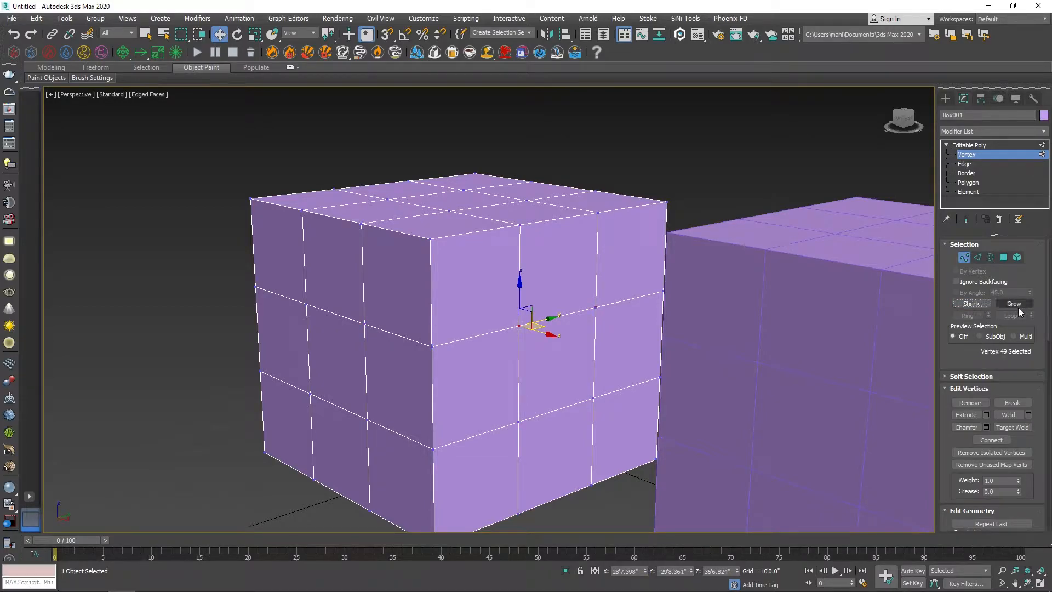
# Pull the selected vertex out from the side face along the X axis to about X 44'3"
pyautogui.scroll(-1, 995, 307)
pyautogui.moveTo(551, 343); pyautogui.dragTo(629, 365)
pyautogui.keyDown('alt'); pyautogui.moveTo(616, 381); pyautogui.dragTo(634, 433, button='middle'); pyautogui.keyUp('alt')
pyautogui.moveTo(633, 371); pyautogui.dragTo(623, 348)
pyautogui.moveTo(619, 347); pyautogui.dragTo(574, 345)
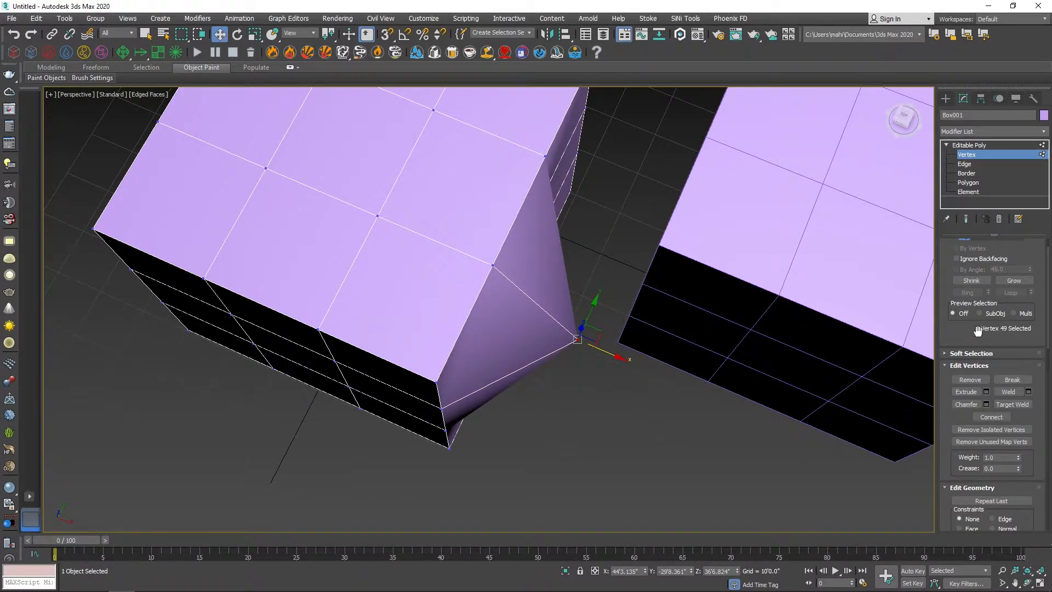
# Enable Soft Selection and select an upper interior vertex on the side face opposite the pulled-out vertex
pyautogui.click(945, 365)
pyautogui.click(944, 354)
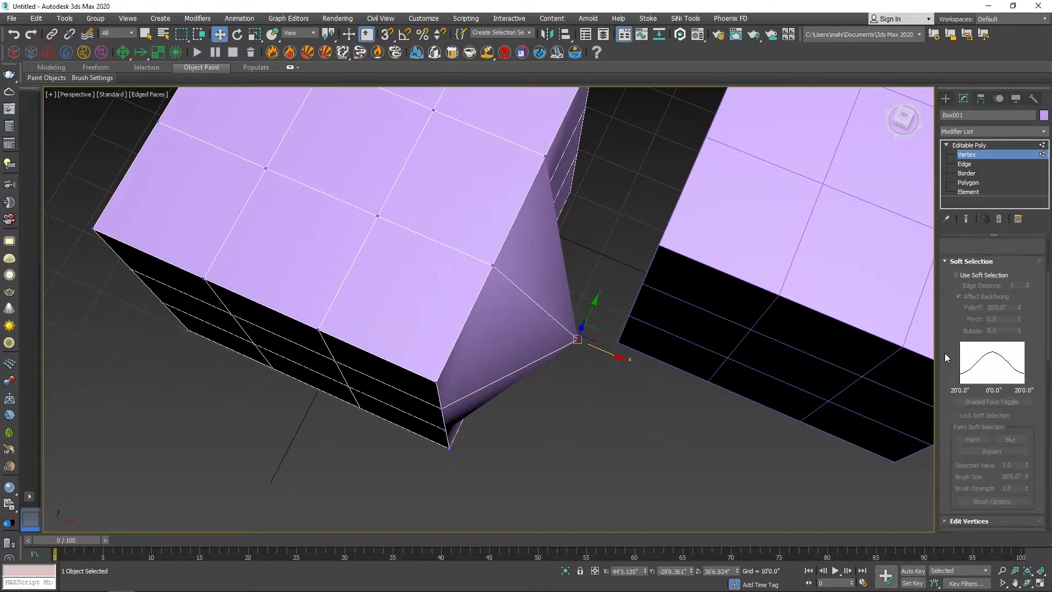
pyautogui.click(957, 275)
pyautogui.keyDown('alt'); pyautogui.moveTo(292, 372); pyautogui.dragTo(585, 120, button='middle'); pyautogui.keyUp('alt')
pyautogui.click(477, 324)
pyautogui.keyDown('alt'); pyautogui.moveTo(457, 372); pyautogui.dragTo(524, 363, button='middle'); pyautogui.keyUp('alt')
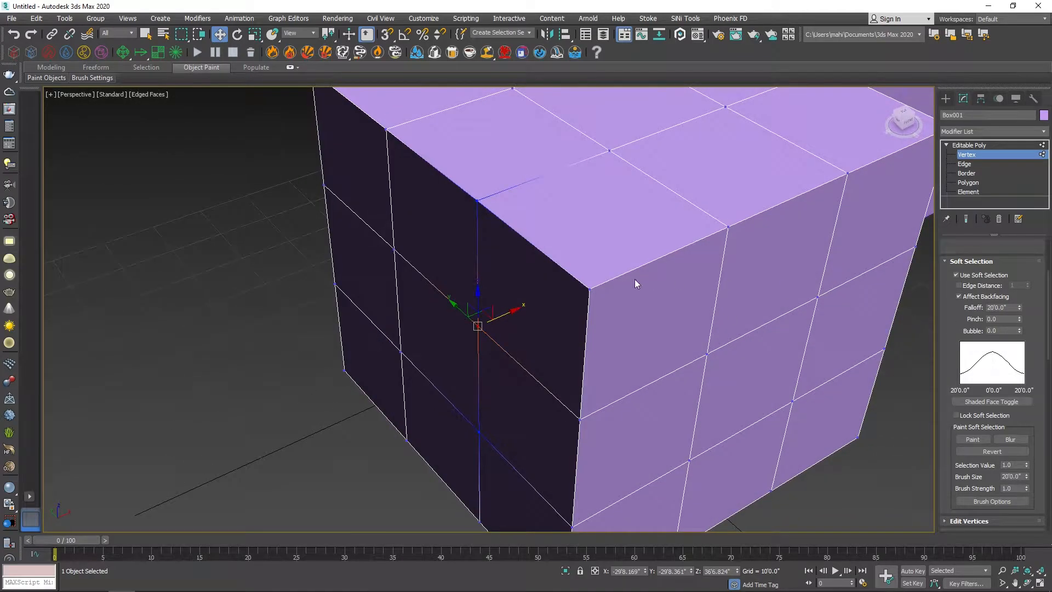
pyautogui.keyDown('alt'); pyautogui.moveTo(642, 347); pyautogui.dragTo(480, 352, button='middle'); pyautogui.keyUp('alt')
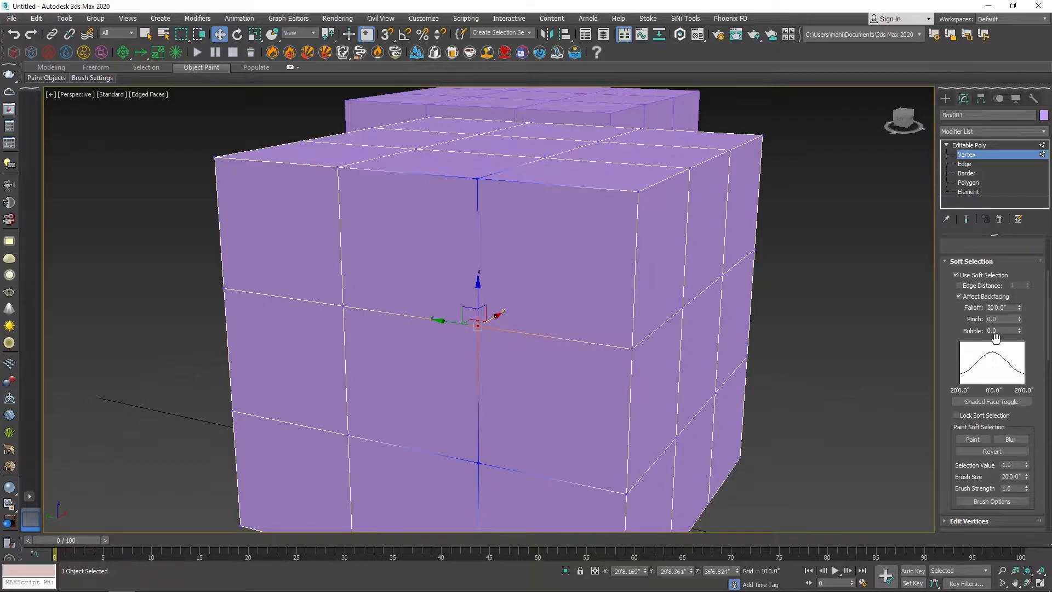
# Set the soft selection falloff to 46'2.4" and pull the vertex outward so the surrounding vertices follow
pyautogui.moveTo(1021, 309); pyautogui.dragTo(1026, 235)
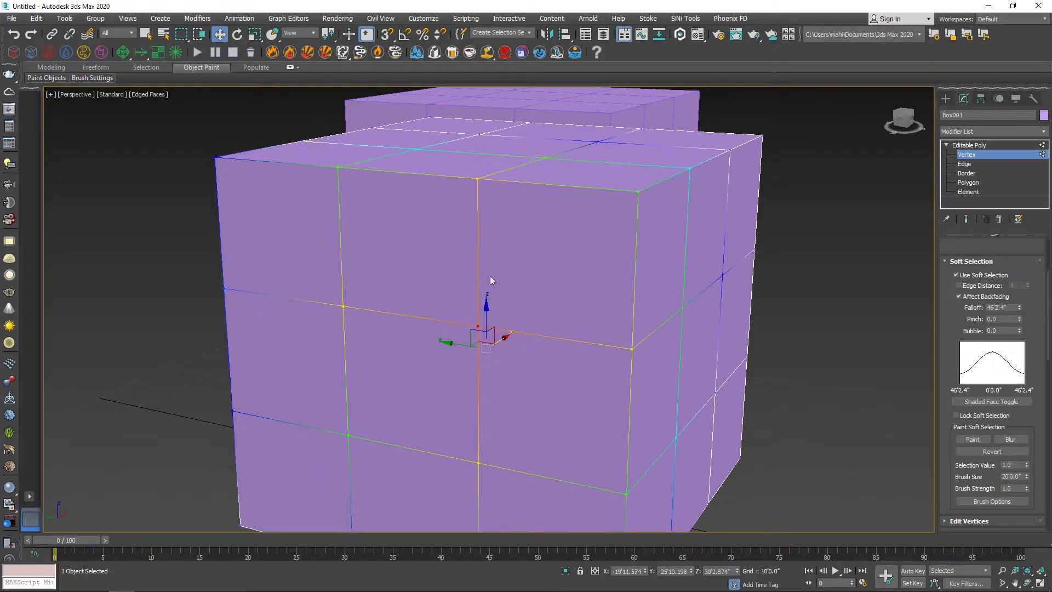
pyautogui.keyDown('alt'); pyautogui.moveTo(603, 316); pyautogui.dragTo(583, 341, button='middle'); pyautogui.keyUp('alt')
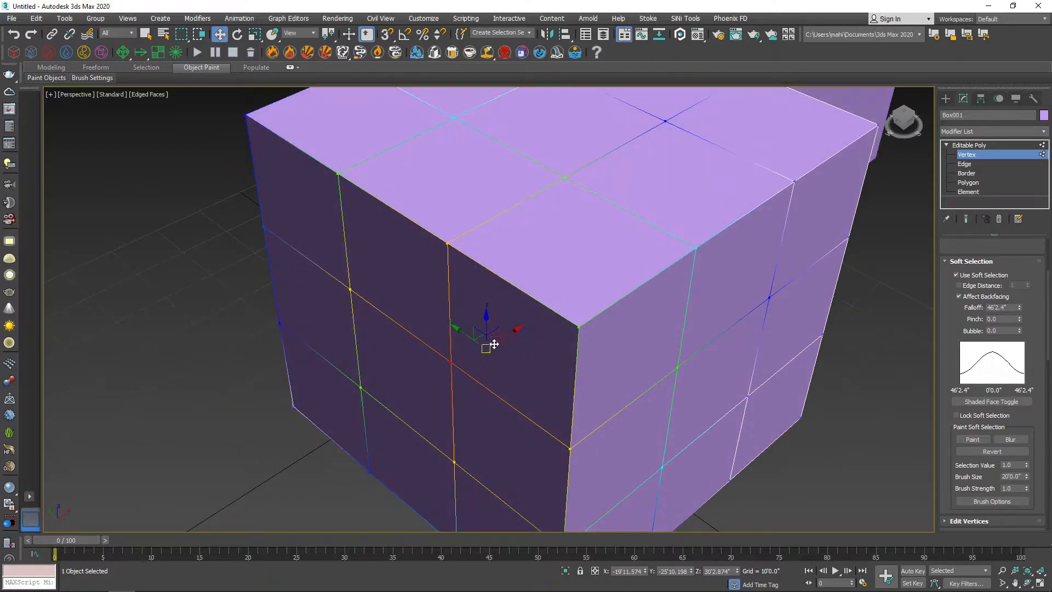
pyautogui.moveTo(502, 338); pyautogui.dragTo(453, 406)
pyautogui.keyDown('alt'); pyautogui.moveTo(386, 409); pyautogui.dragTo(520, 318, button='middle'); pyautogui.keyUp('alt')
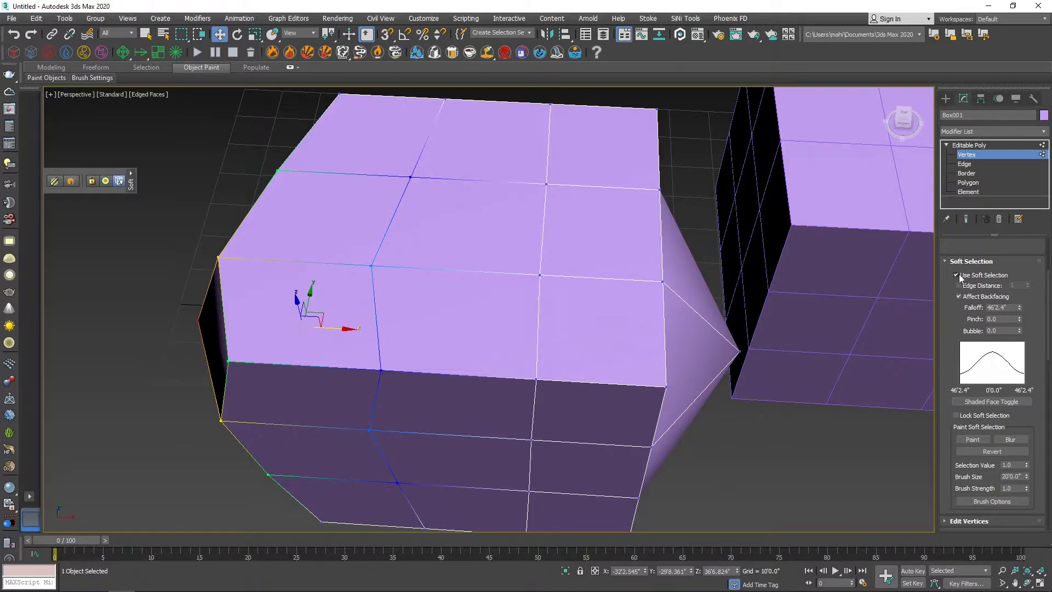
# Clear the vertex selection and turn off Soft Selection
pyautogui.click(709, 404)
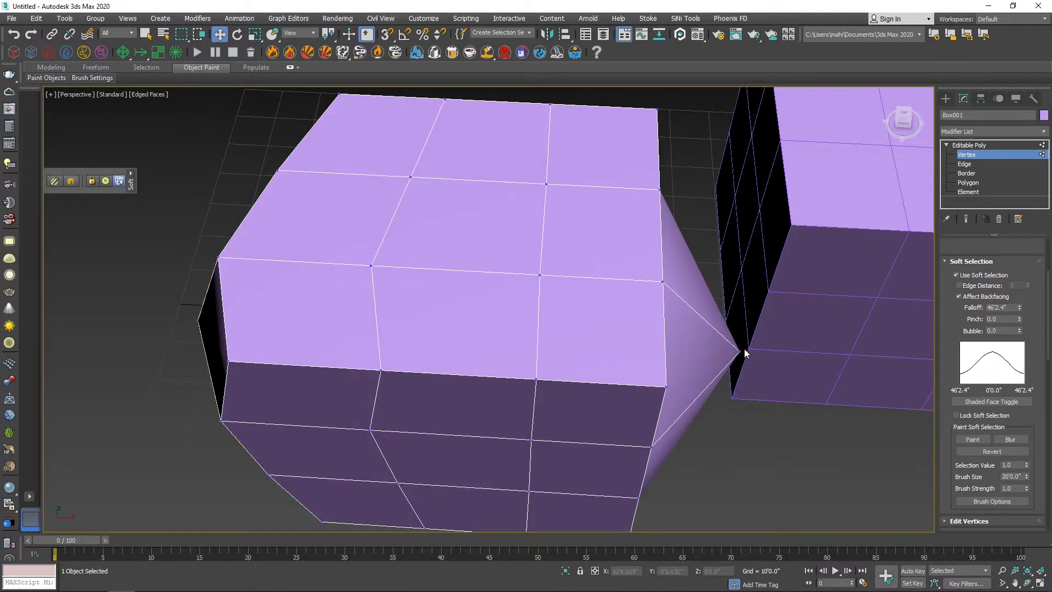
pyautogui.keyDown('alt'); pyautogui.moveTo(262, 298); pyautogui.dragTo(265, 346, button='middle'); pyautogui.keyUp('alt')
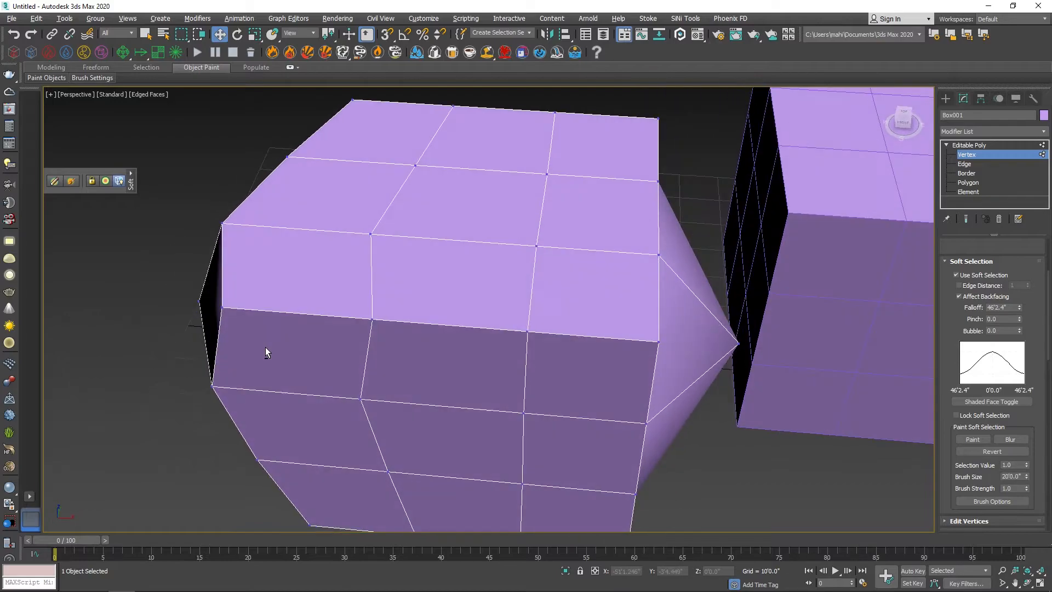
pyautogui.click(957, 275)
pyautogui.keyDown('alt'); pyautogui.moveTo(700, 390); pyautogui.dragTo(772, 390, button='middle'); pyautogui.keyUp('alt')
# Remove the pulled-out vertex on the side facing the copy, merging its surrounding polygons
pyautogui.click(948, 277)
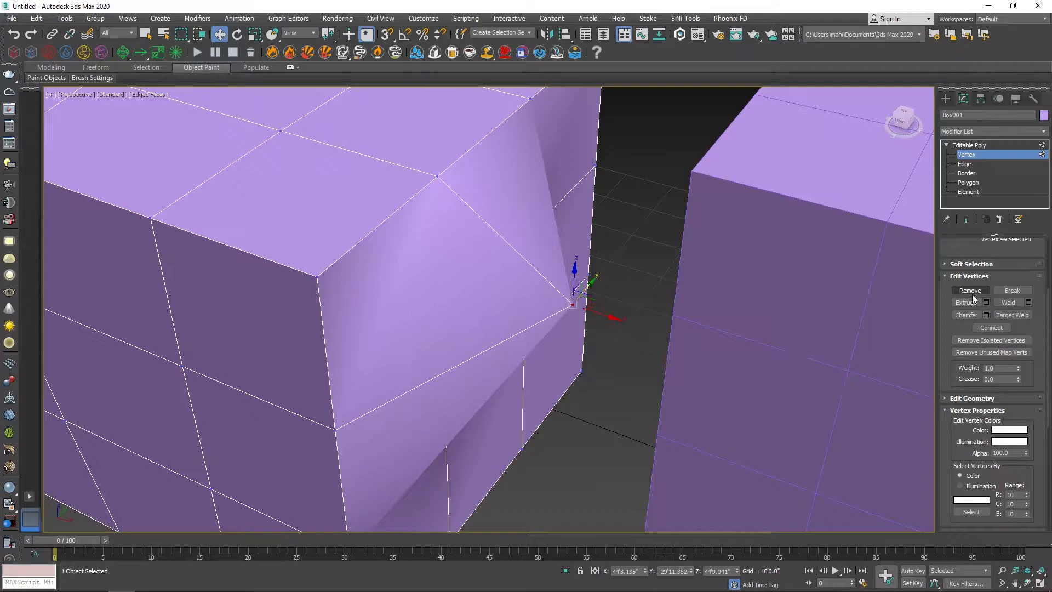
pyautogui.keyDown('alt'); pyautogui.moveTo(653, 324); pyautogui.dragTo(592, 310, button='middle'); pyautogui.keyUp('alt')
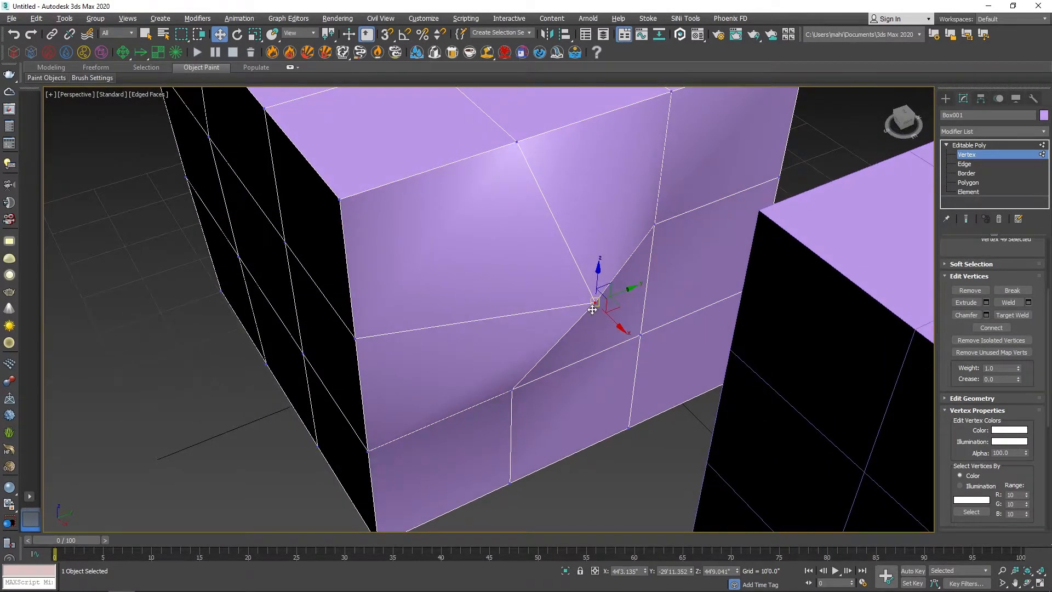
pyautogui.click(967, 288)
pyautogui.keyDown('alt'); pyautogui.moveTo(603, 345); pyautogui.dragTo(554, 411, button='middle'); pyautogui.keyUp('alt')
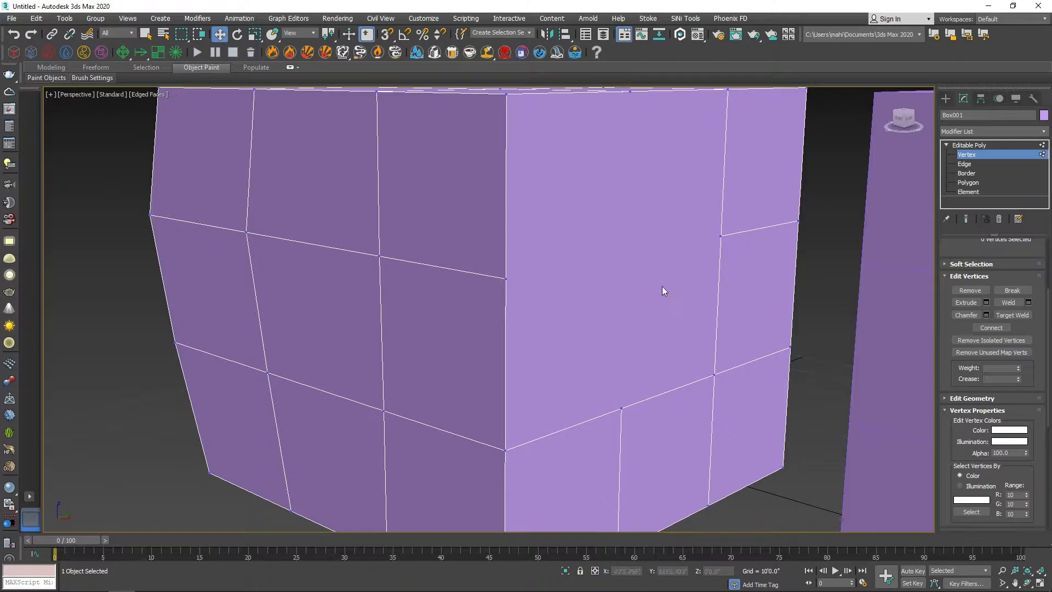
# Remove an upper interior vertex on the bulged opposite side and inspect both merged faces
pyautogui.scroll(-3, 425, 304)
pyautogui.keyDown('alt'); pyautogui.moveTo(398, 313); pyautogui.dragTo(508, 312, button='middle'); pyautogui.keyUp('alt')
pyautogui.click(519, 309)
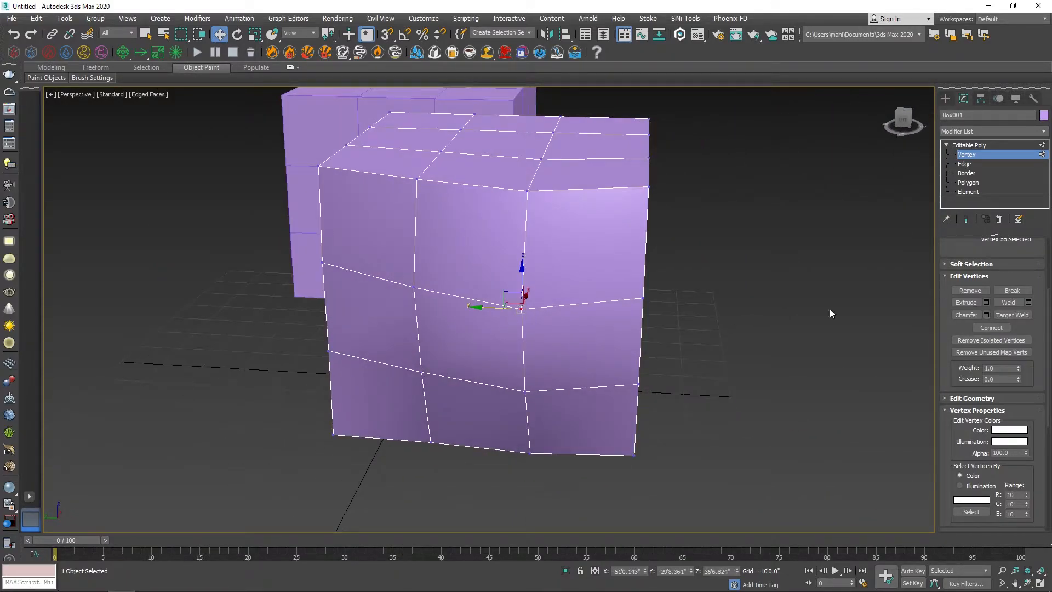
pyautogui.click(970, 291)
pyautogui.keyDown('alt'); pyautogui.moveTo(575, 306); pyautogui.dragTo(462, 292, button='middle'); pyautogui.keyUp('alt')
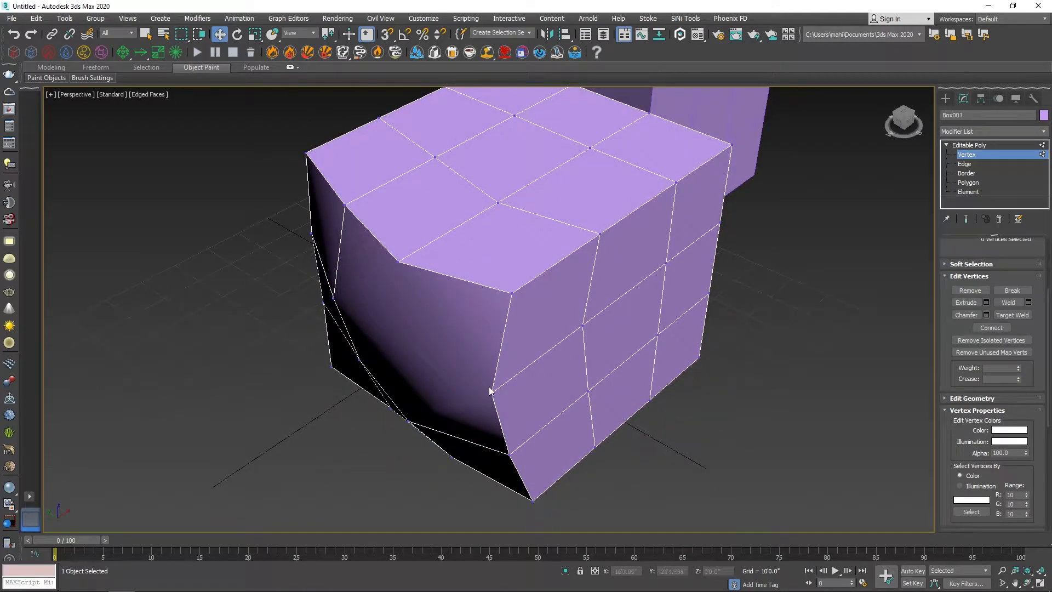
pyautogui.keyDown('alt'); pyautogui.moveTo(567, 354); pyautogui.dragTo(460, 338, button='middle'); pyautogui.keyUp('alt')
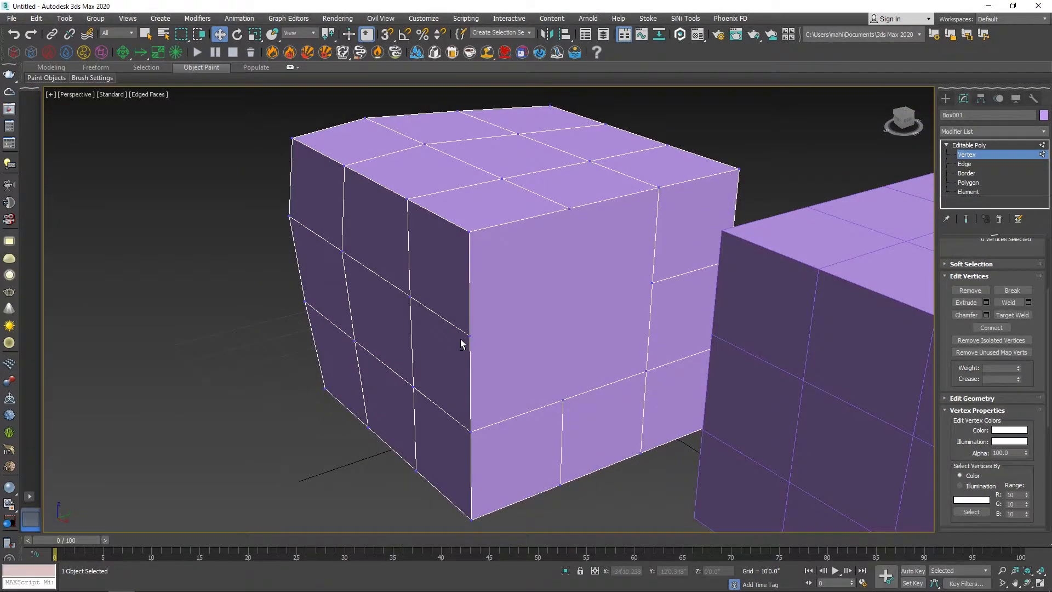
pyautogui.keyDown('alt'); pyautogui.moveTo(557, 313); pyautogui.dragTo(576, 318, button='middle'); pyautogui.keyUp('alt')
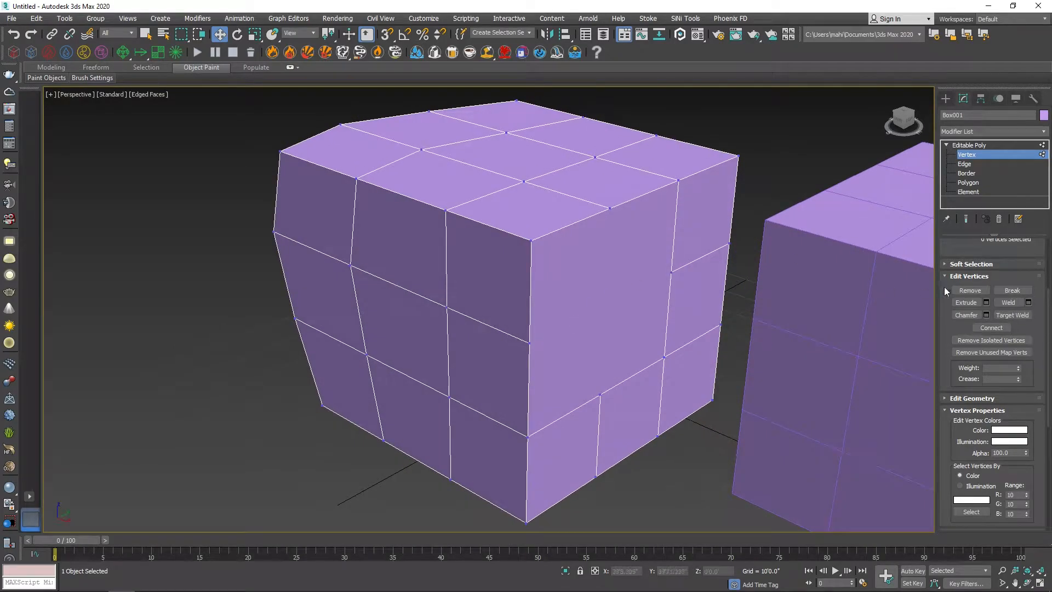
# Pull an upper interior vertex out from the front face and break it into separate vertices
pyautogui.click(446, 307)
pyautogui.moveTo(473, 295); pyautogui.dragTo(412, 314)
pyautogui.keyDown('alt'); pyautogui.moveTo(428, 347); pyautogui.dragTo(447, 344, button='middle'); pyautogui.keyUp('alt')
pyautogui.scroll(4, 448, 343)
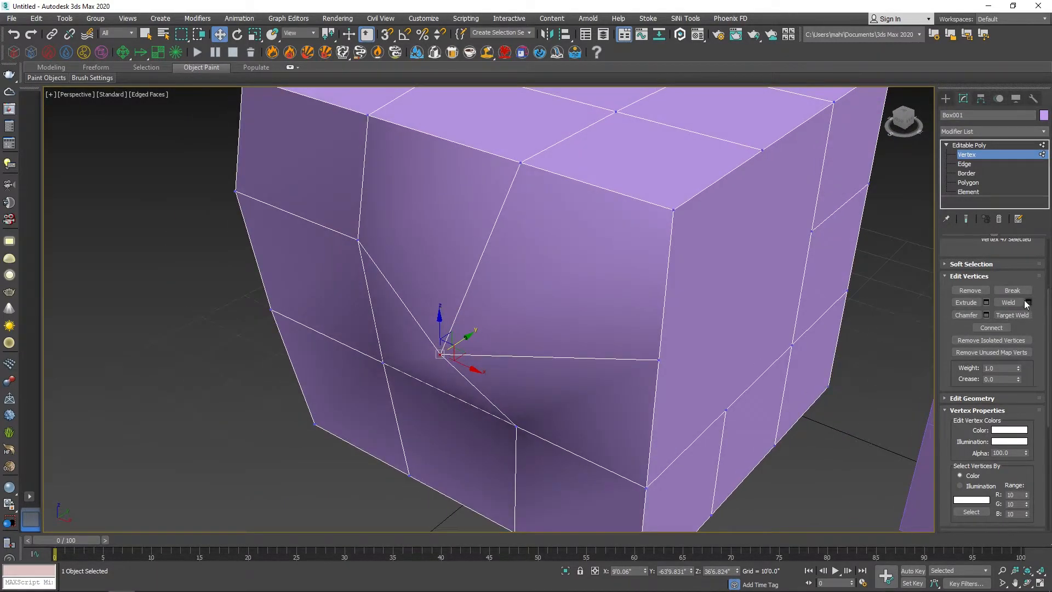
pyautogui.click(1012, 291)
pyautogui.click(344, 406)
pyautogui.keyDown('alt'); pyautogui.moveTo(344, 407); pyautogui.dragTo(422, 433, button='middle'); pyautogui.keyUp('alt')
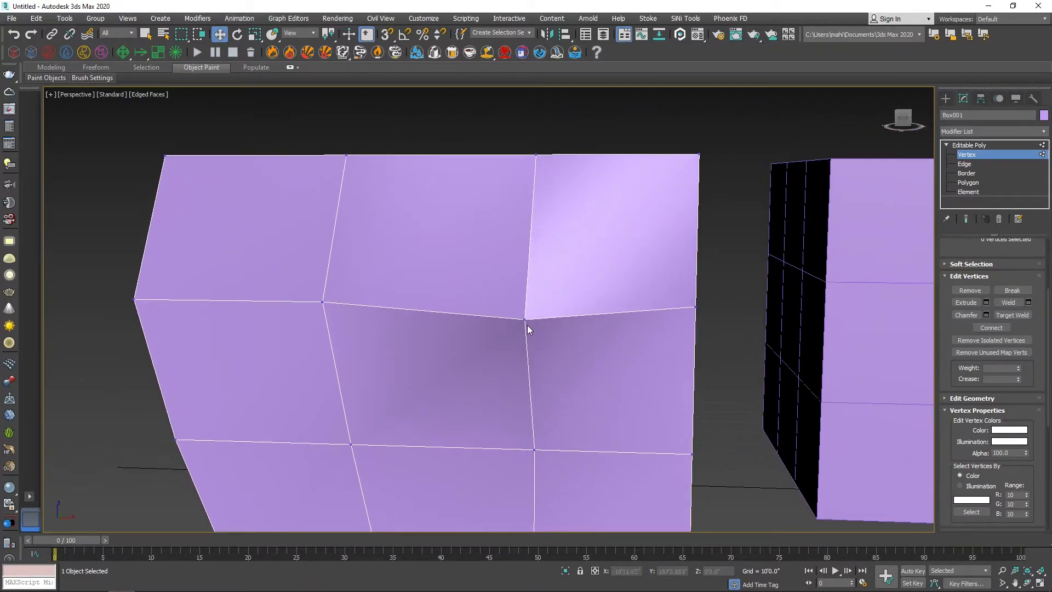
# Move the broken vertices apart to open gaps between the four adjoining polygons, undoing one unwanted move
pyautogui.click(522, 318)
pyautogui.moveTo(527, 302); pyautogui.dragTo(587, 305)
pyautogui.keyDown('alt'); pyautogui.moveTo(557, 310); pyautogui.dragTo(557, 336, button='middle'); pyautogui.keyUp('alt')
pyautogui.moveTo(559, 285); pyautogui.dragTo(522, 344)
pyautogui.hotkey('ctrl', 'z')
pyautogui.click(526, 309)
pyautogui.moveTo(555, 316); pyautogui.dragTo(527, 304)
pyautogui.click(408, 439)
pyautogui.click(526, 308)
pyautogui.keyDown('alt'); pyautogui.moveTo(489, 383); pyautogui.dragTo(498, 356, button='middle'); pyautogui.keyUp('alt')
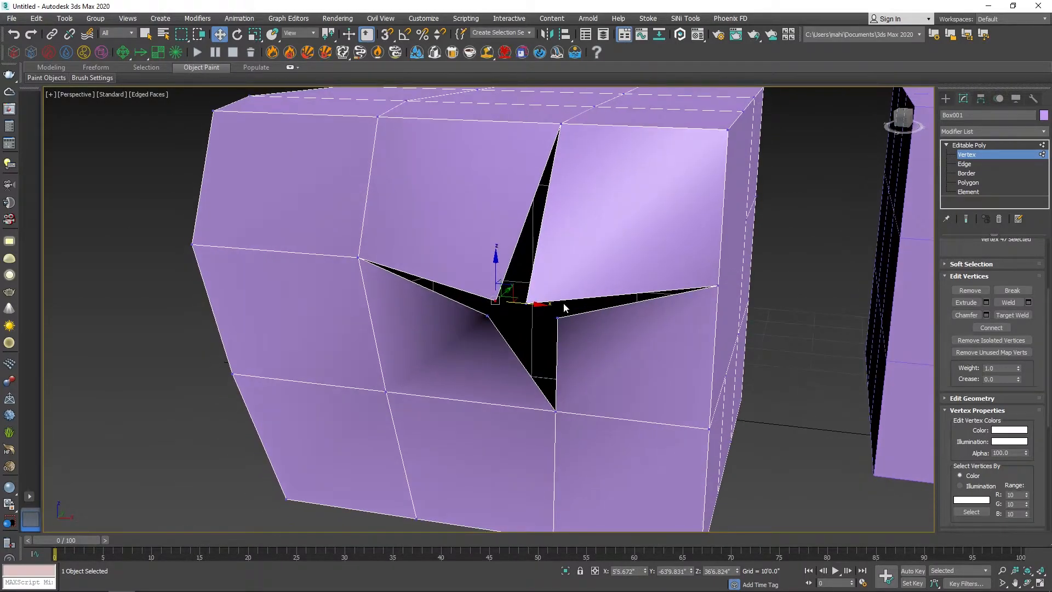
pyautogui.click(835, 340)
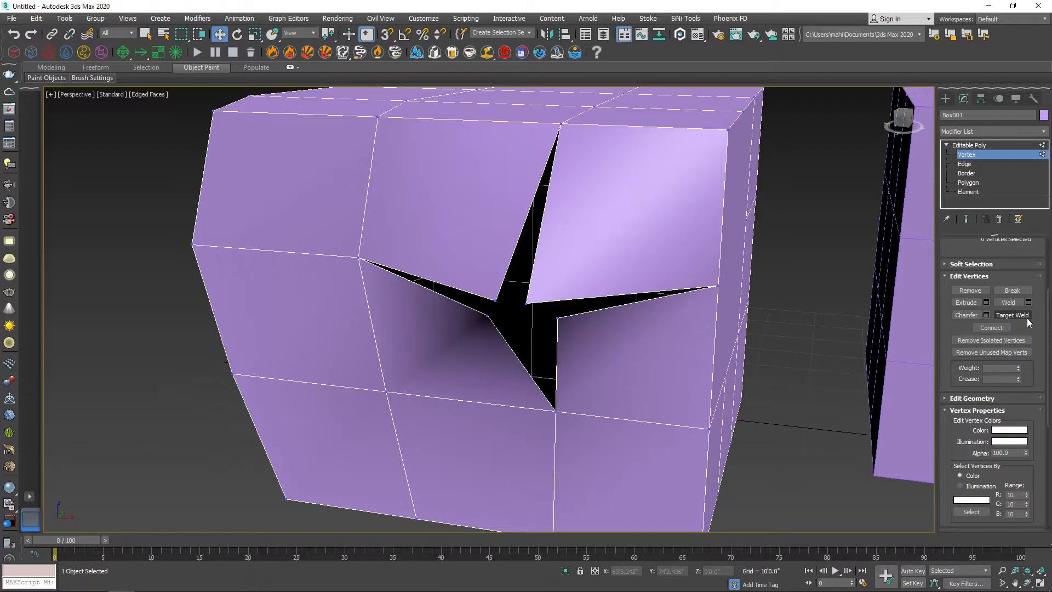
# Join the separated vertices back into one with Target Weld, closing the gaps in the front face
pyautogui.click(1011, 315)
pyautogui.click(557, 317)
pyautogui.keyDown('alt'); pyautogui.moveTo(583, 361); pyautogui.dragTo(646, 424, button='middle'); pyautogui.keyUp('alt')
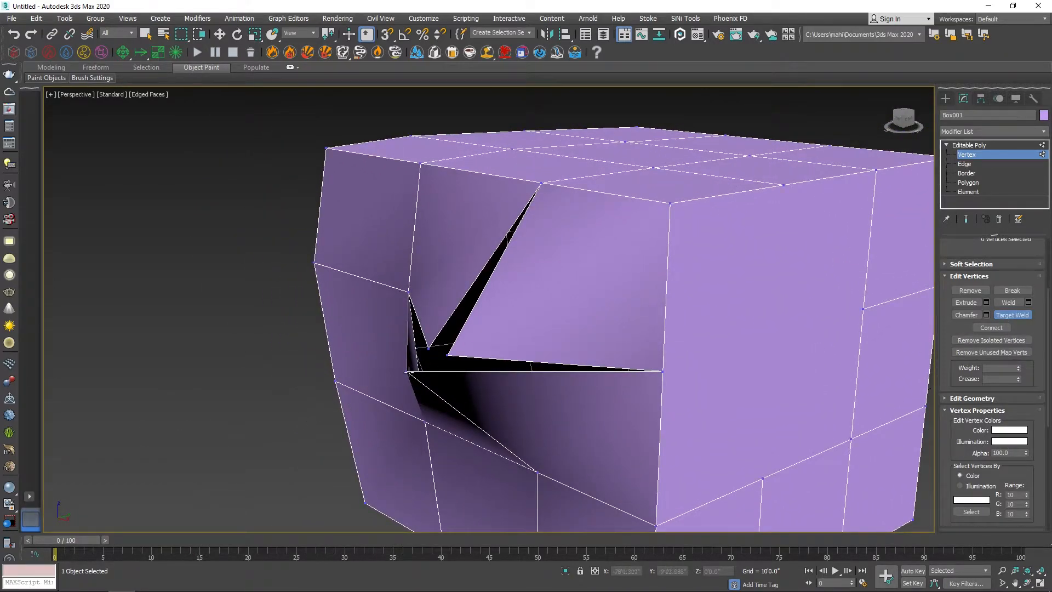
pyautogui.click(428, 348)
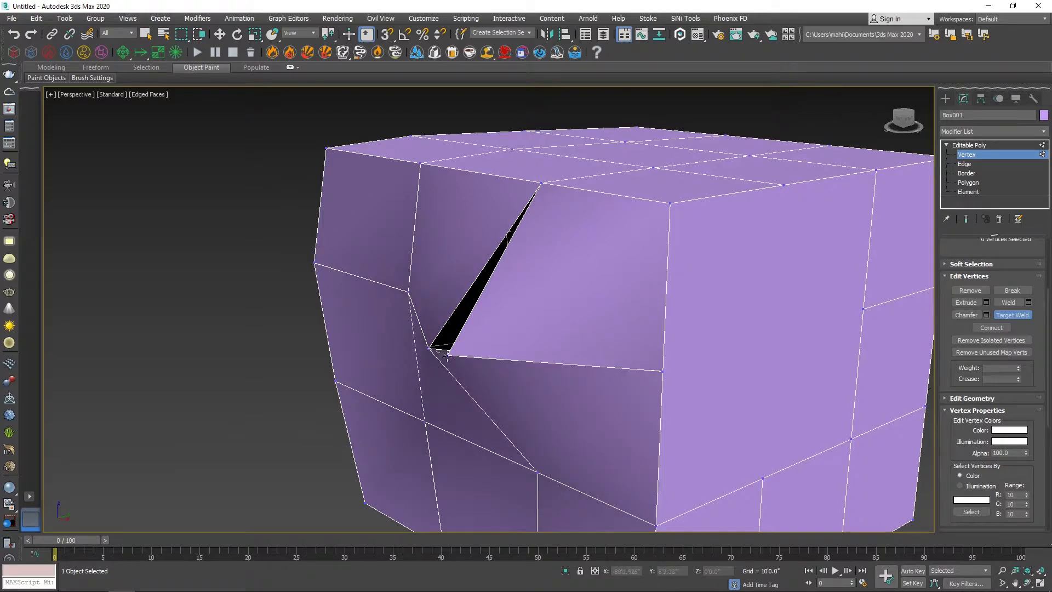
pyautogui.click(448, 356)
pyautogui.rightClick(380, 359)
pyautogui.keyDown('alt'); pyautogui.moveTo(380, 358); pyautogui.dragTo(529, 468, button='middle'); pyautogui.keyUp('alt')
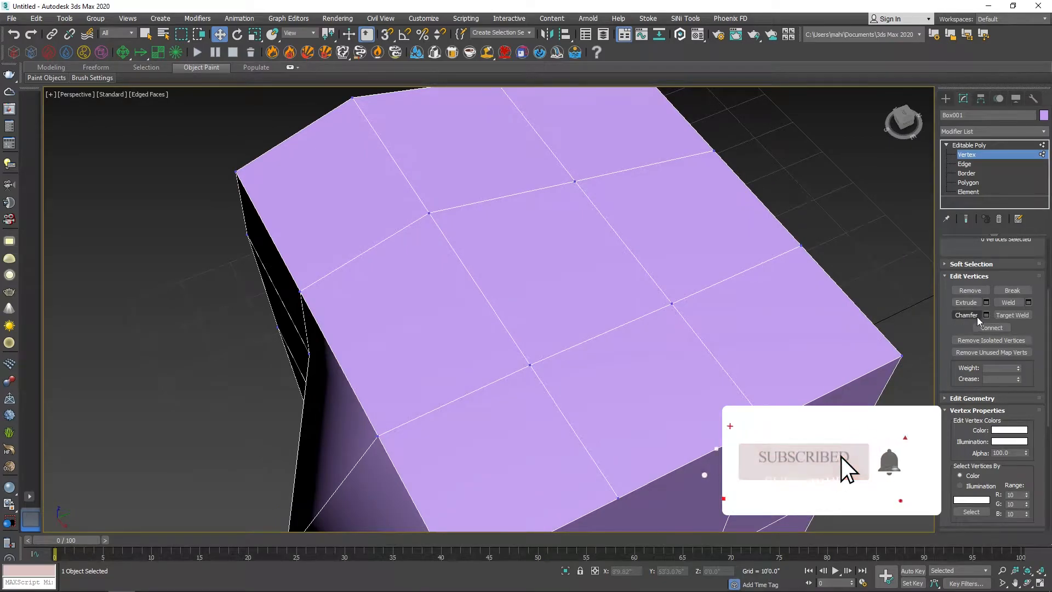
# Chamfer an interior vertex on the top face by 8'1.699" and apply it, keeping the chamfer settings open
pyautogui.click(529, 365)
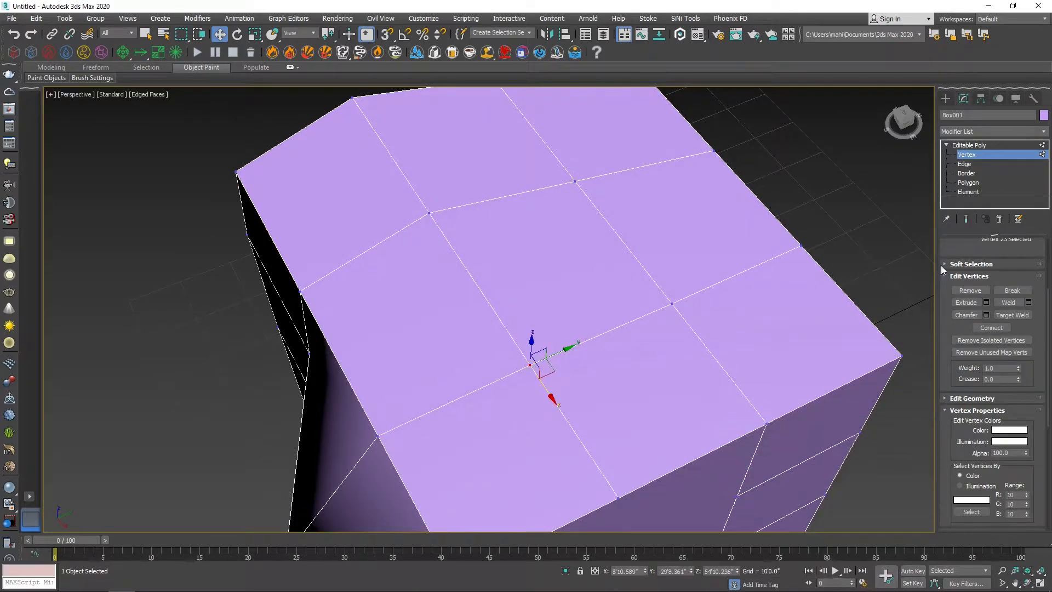
pyautogui.click(985, 316)
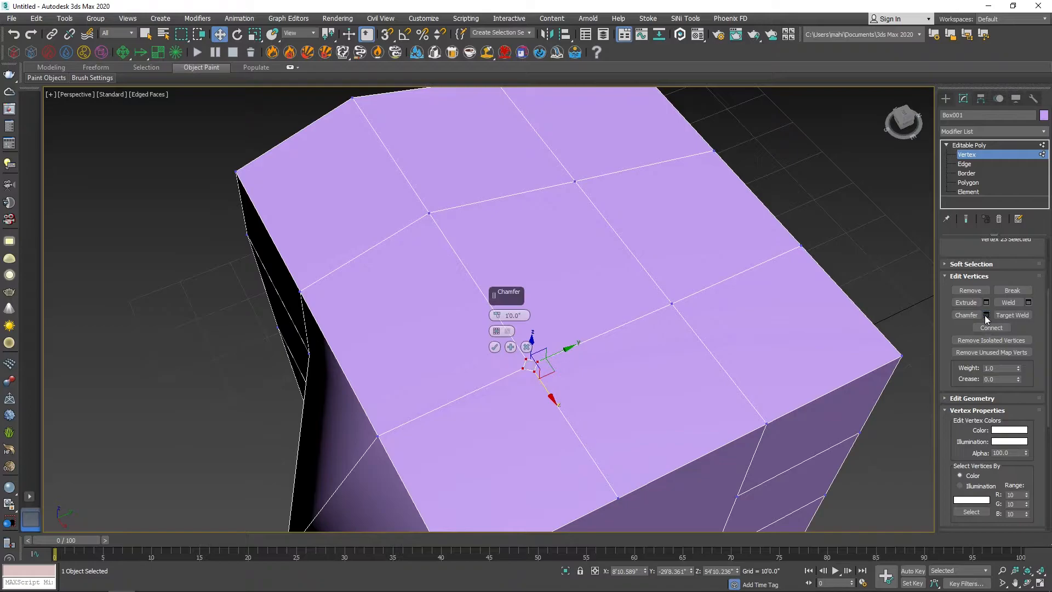
pyautogui.scroll(2, 525, 374)
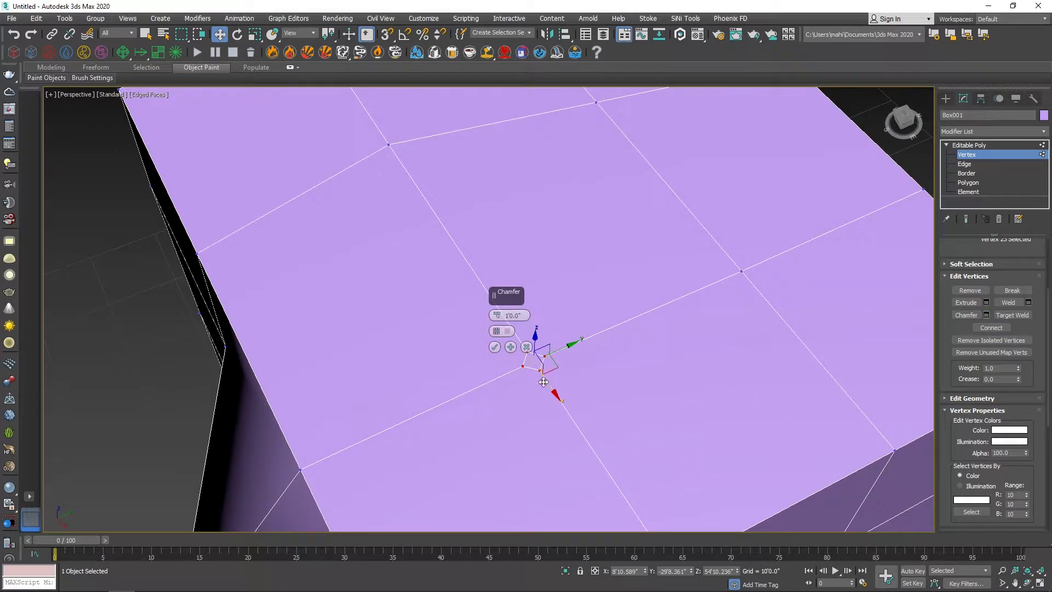
pyautogui.scroll(-2, 533, 360)
pyautogui.moveTo(497, 317); pyautogui.dragTo(497, 279)
pyautogui.click(511, 346)
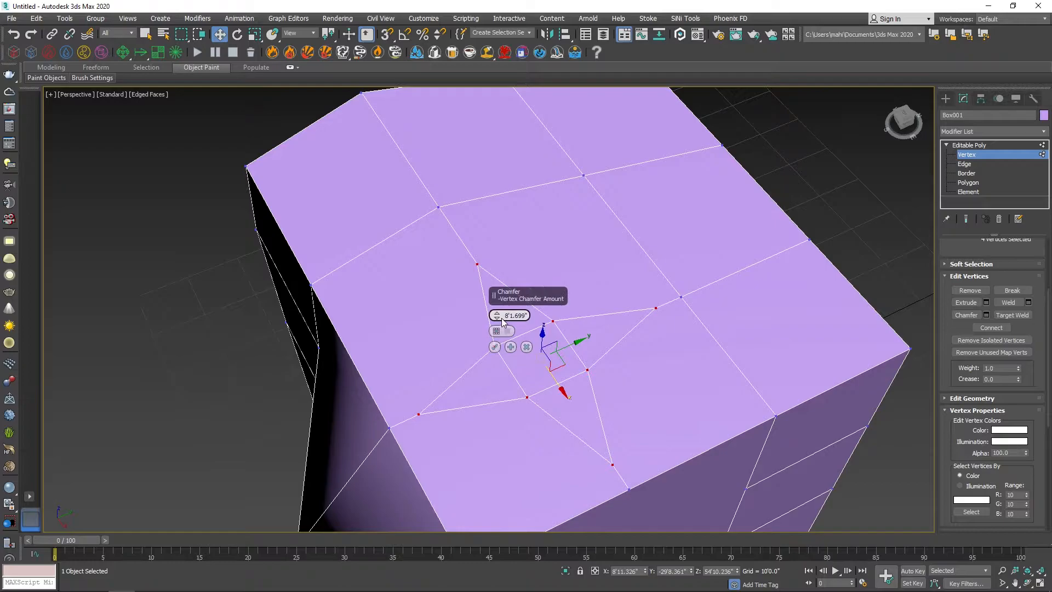
# Chamfer the resulting vertices again by 2'2.691", and apply one more chamfer round with a smaller amount
pyautogui.moveTo(499, 319); pyautogui.dragTo(509, 347)
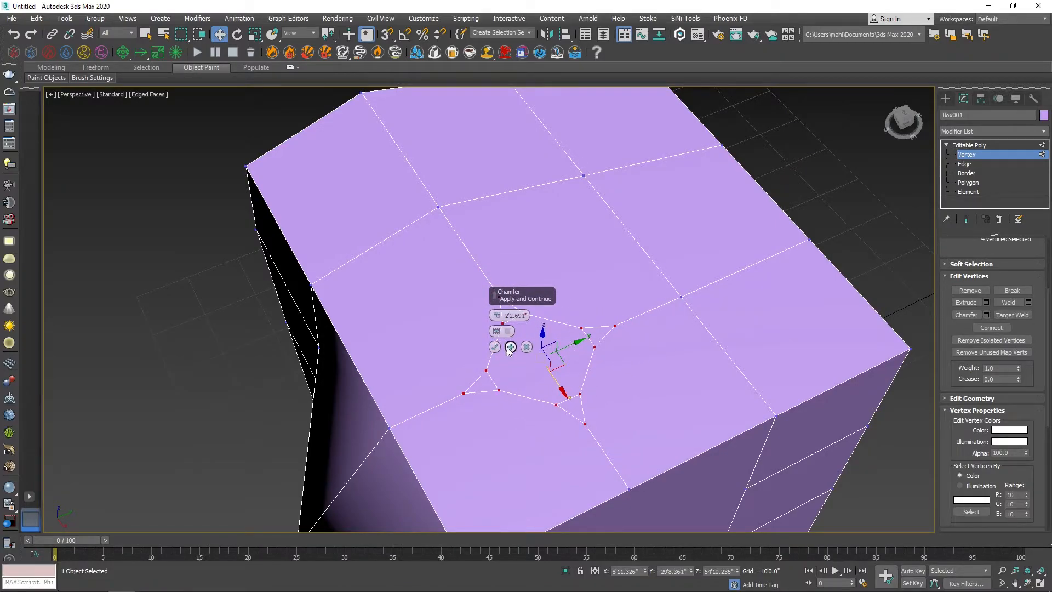
pyautogui.click(510, 346)
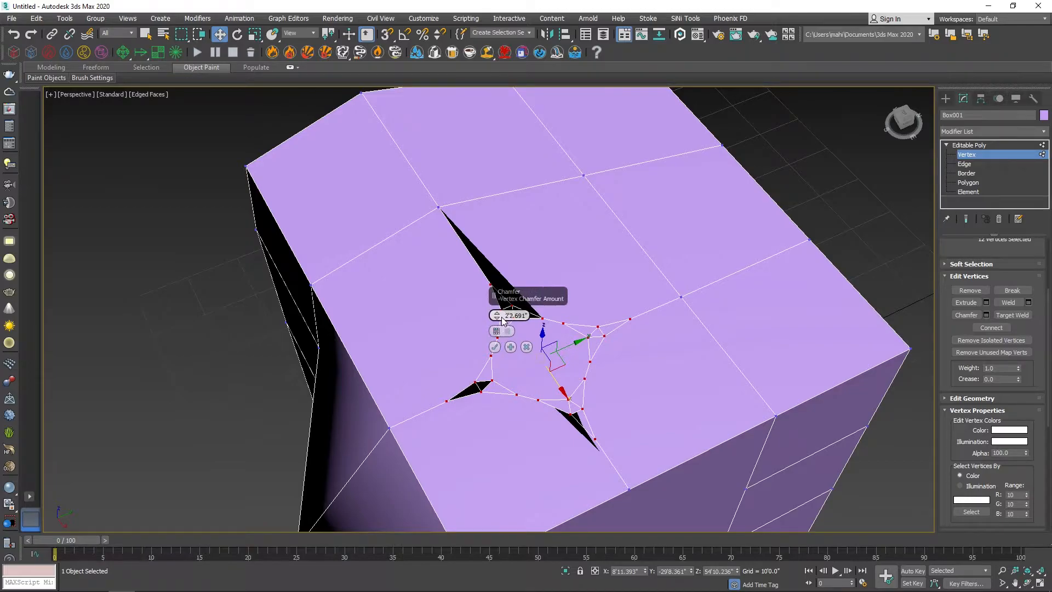
pyautogui.moveTo(497, 314); pyautogui.dragTo(503, 317)
pyautogui.click(495, 346)
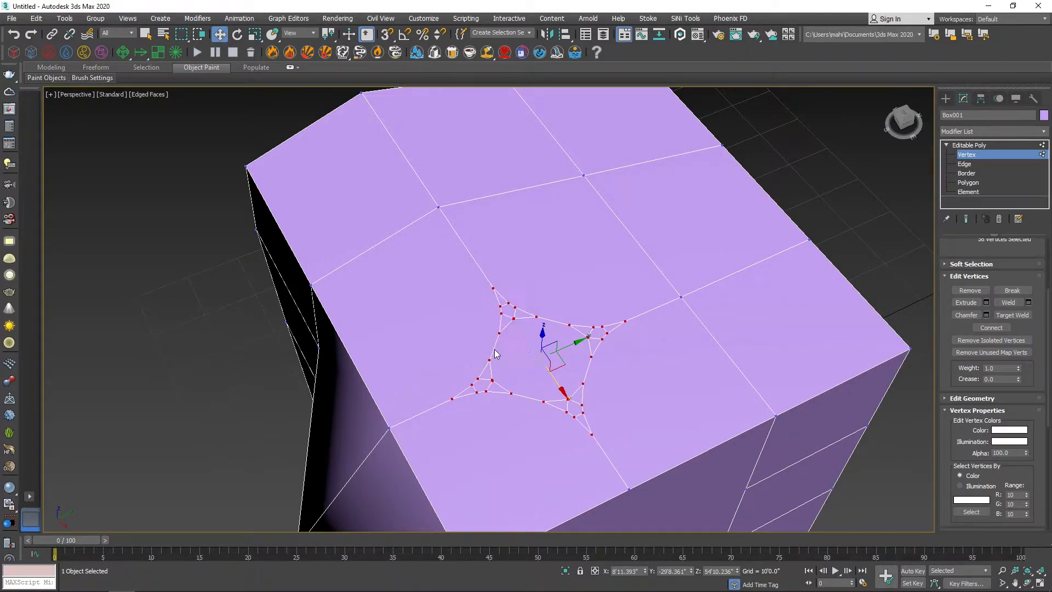
# Extrude an interior vertex on the top face with height 3'10.543" and width 6'11.371", and apply it
pyautogui.keyDown('alt'); pyautogui.moveTo(576, 388); pyautogui.dragTo(647, 307, button='middle'); pyautogui.keyUp('alt')
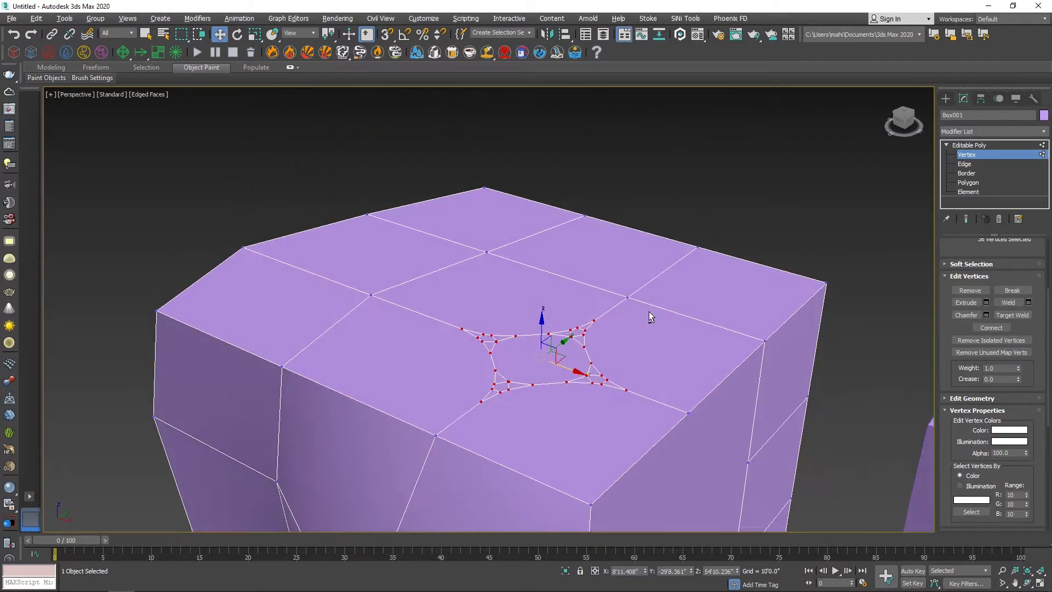
pyautogui.keyDown('alt'); pyautogui.moveTo(536, 318); pyautogui.dragTo(552, 338, button='middle'); pyautogui.keyUp('alt')
pyautogui.click(564, 331)
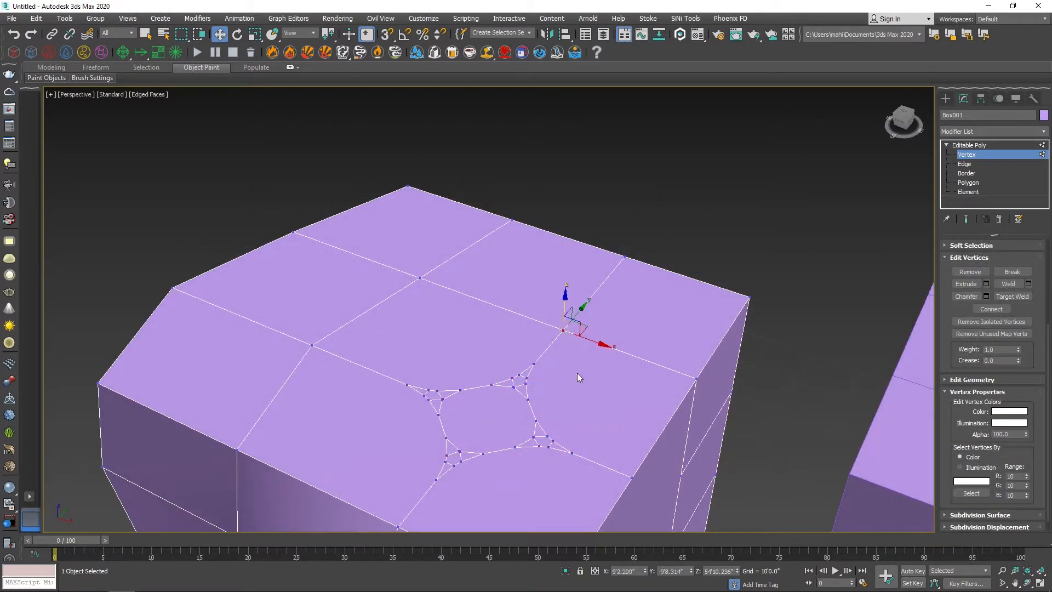
pyautogui.keyDown('shift'); pyautogui.click(975, 284); pyautogui.keyUp('shift')
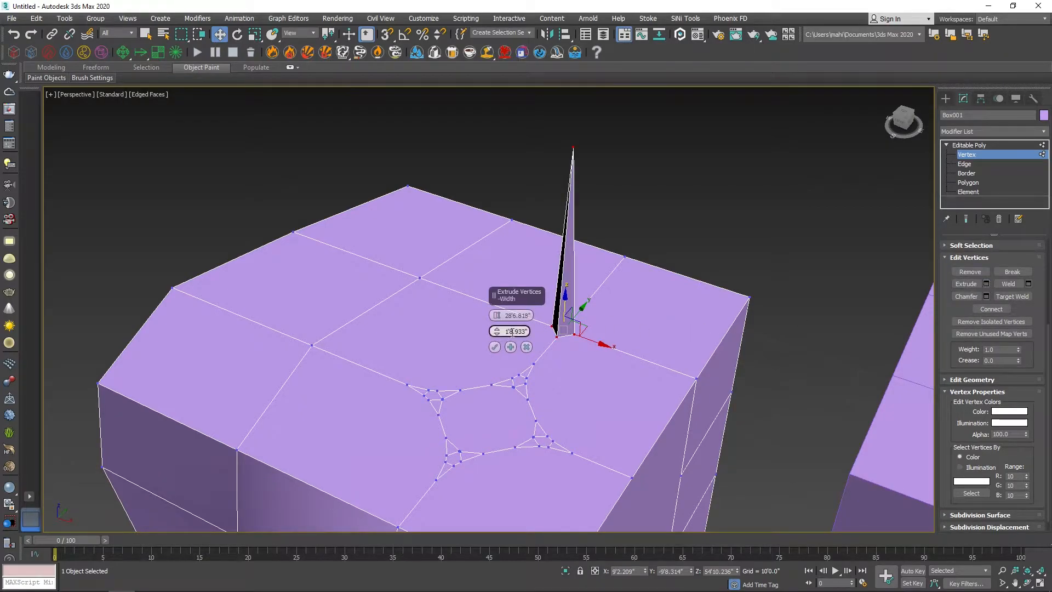
pyautogui.moveTo(498, 330); pyautogui.dragTo(511, 460)
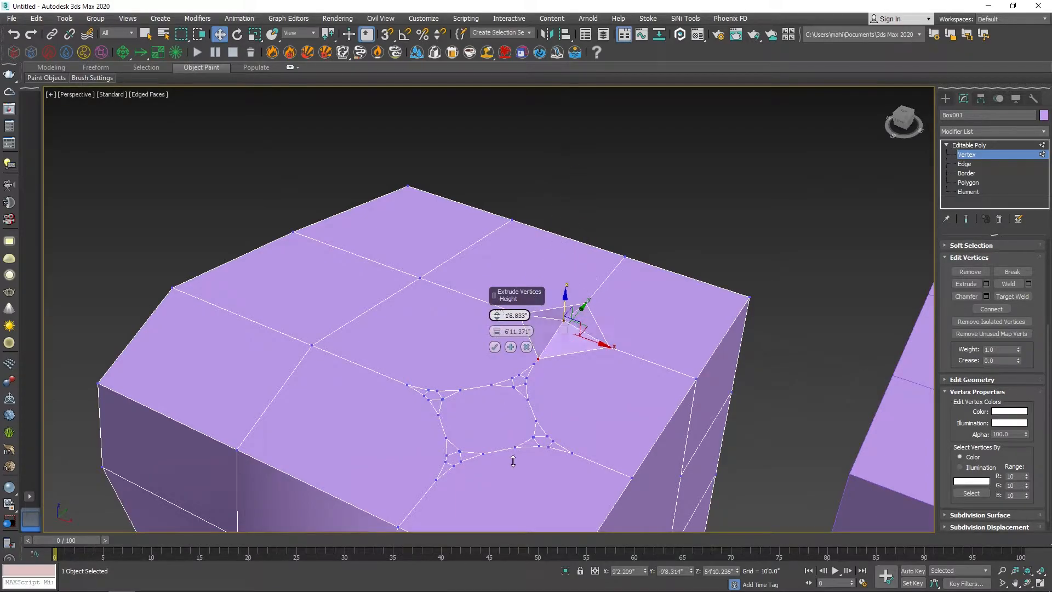
pyautogui.click(494, 347)
pyautogui.click(740, 290)
# Extrude the two other interior vertices of the top face one after another, reusing the same height and width
pyautogui.keyDown('alt'); pyautogui.moveTo(741, 290); pyautogui.dragTo(655, 227, button='middle'); pyautogui.keyUp('alt')
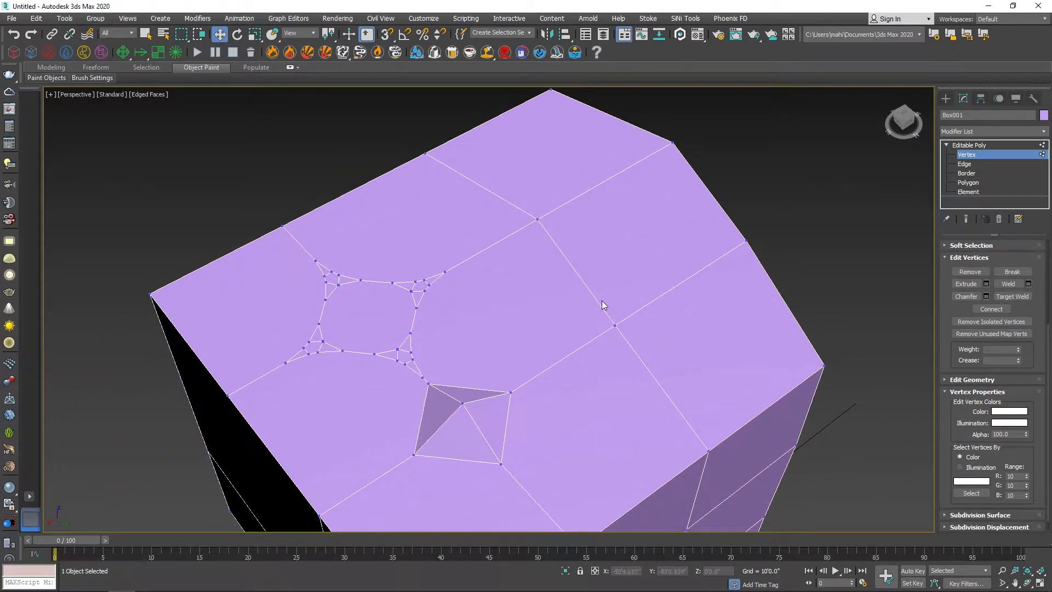
pyautogui.click(612, 324)
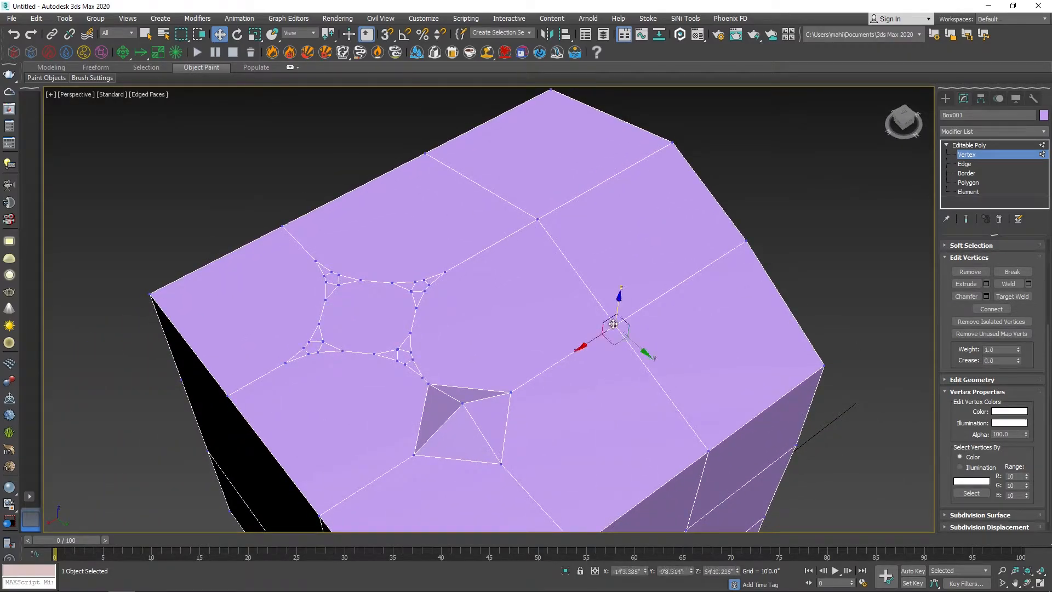
pyautogui.click(986, 283)
pyautogui.click(494, 347)
pyautogui.keyDown('alt'); pyautogui.moveTo(494, 347); pyautogui.dragTo(472, 334, button='middle'); pyautogui.keyUp('alt')
pyautogui.click(450, 335)
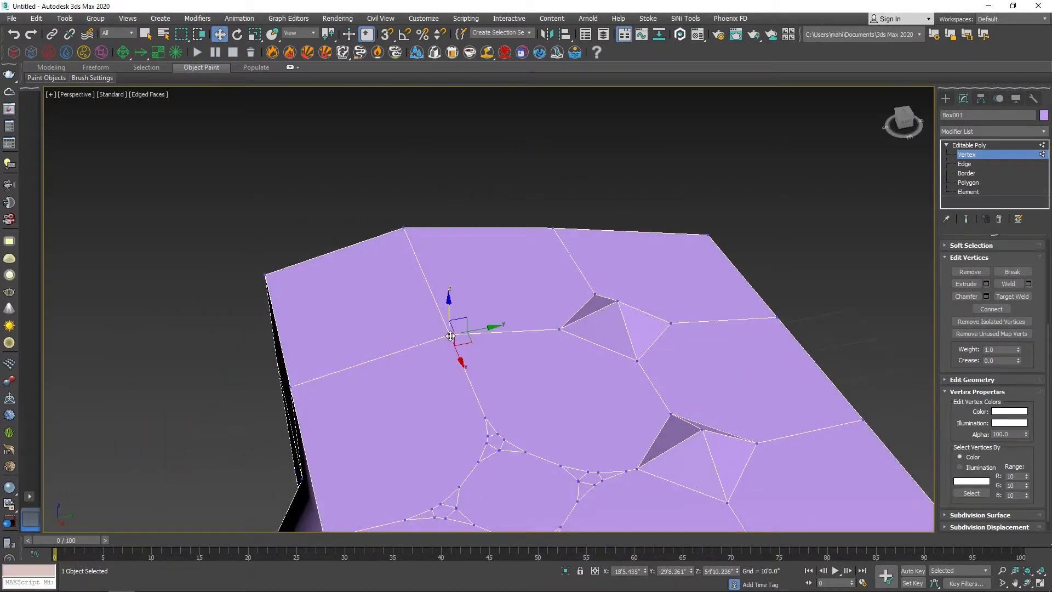
pyautogui.click(986, 284)
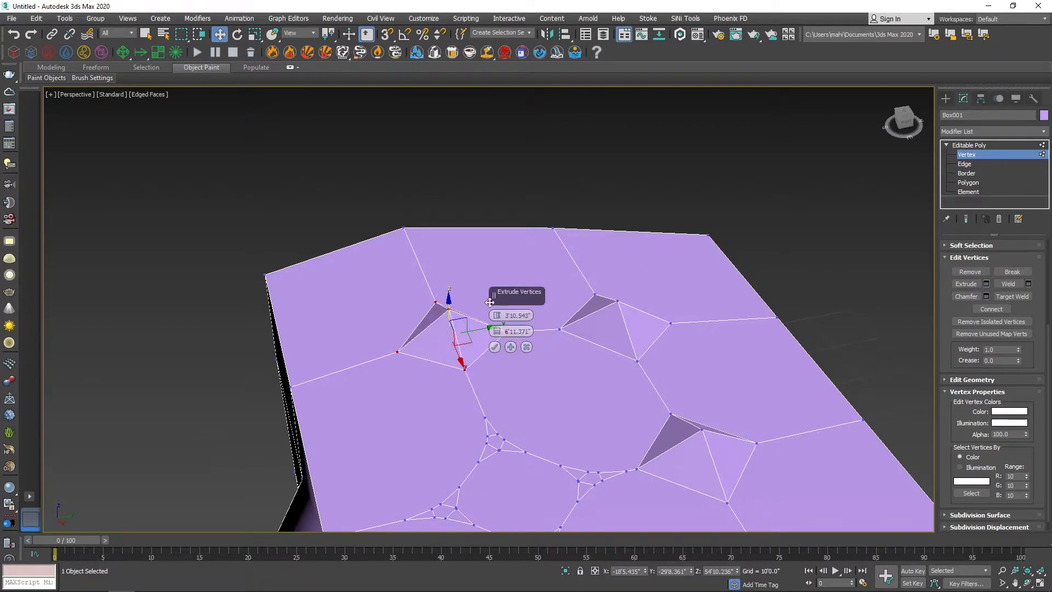
pyautogui.click(495, 347)
# Cut a closed six-point outline around the vertical edge between two lower polygon columns on the side face, and finish the Cut tool
pyautogui.keyDown('alt'); pyautogui.moveTo(496, 347); pyautogui.dragTo(557, 364, button='middle'); pyautogui.keyUp('alt')
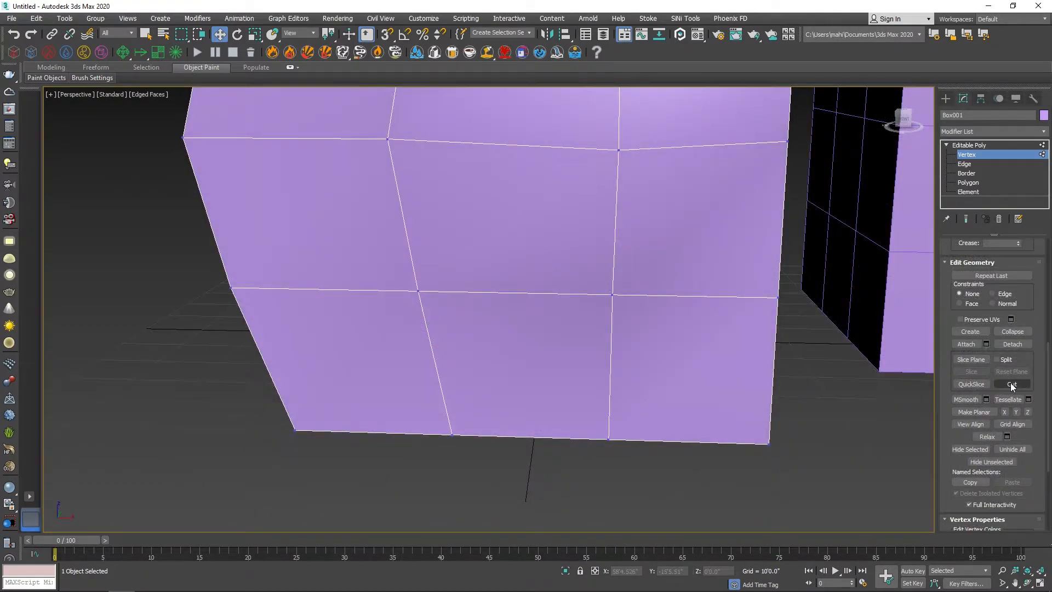
pyautogui.click(1011, 384)
pyautogui.click(490, 293)
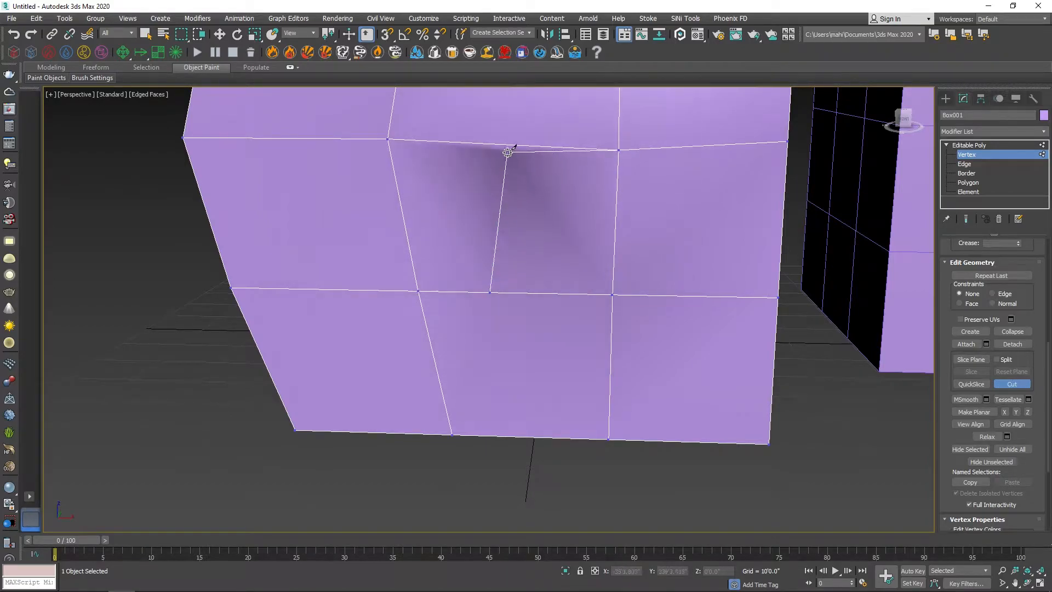
pyautogui.click(501, 143)
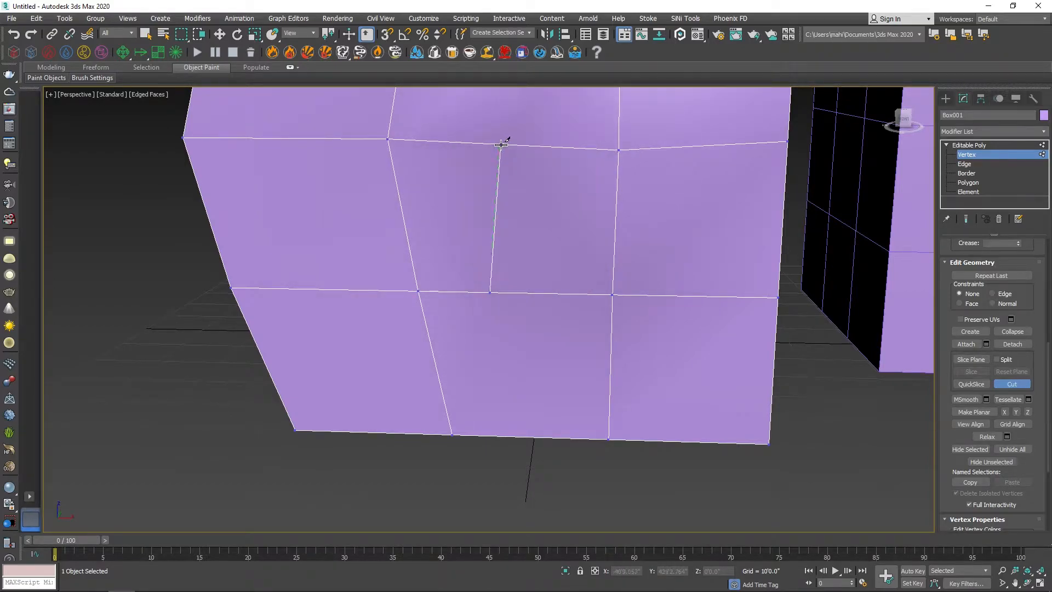
pyautogui.click(615, 211)
pyautogui.click(713, 145)
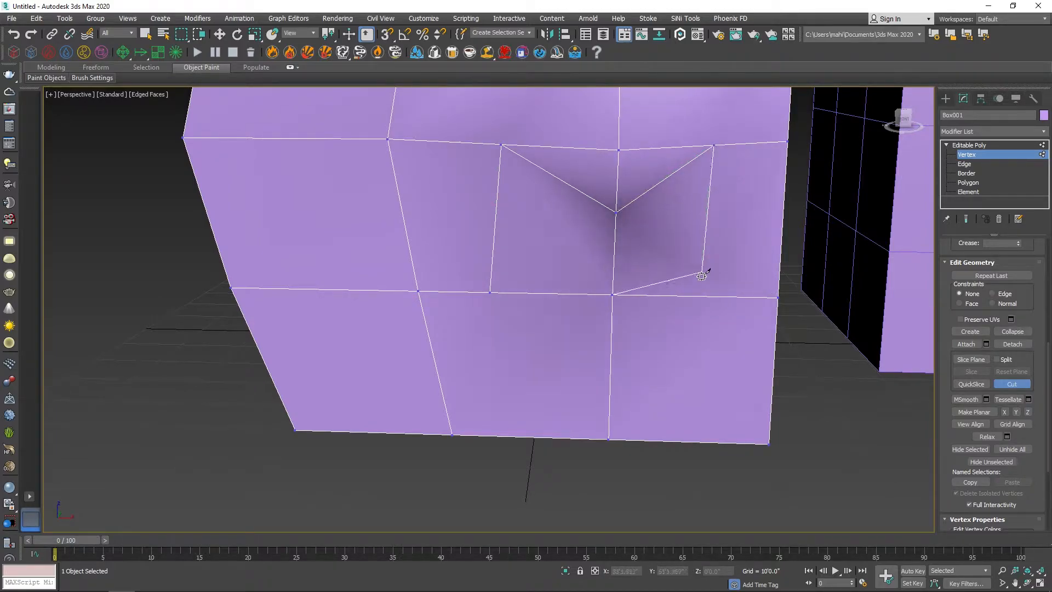
pyautogui.click(705, 293)
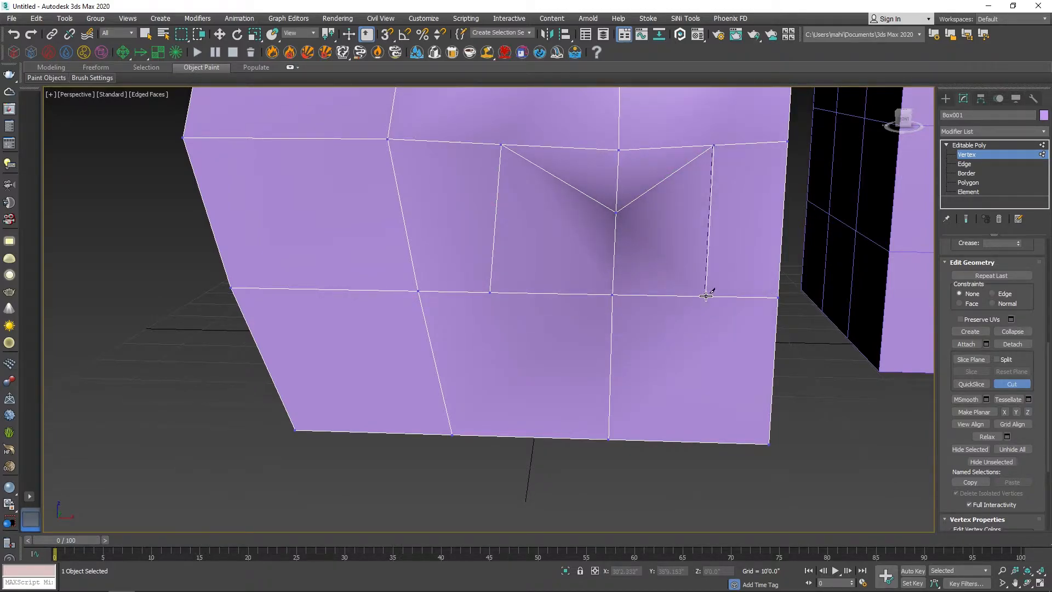
pyautogui.click(610, 383)
pyautogui.click(489, 293)
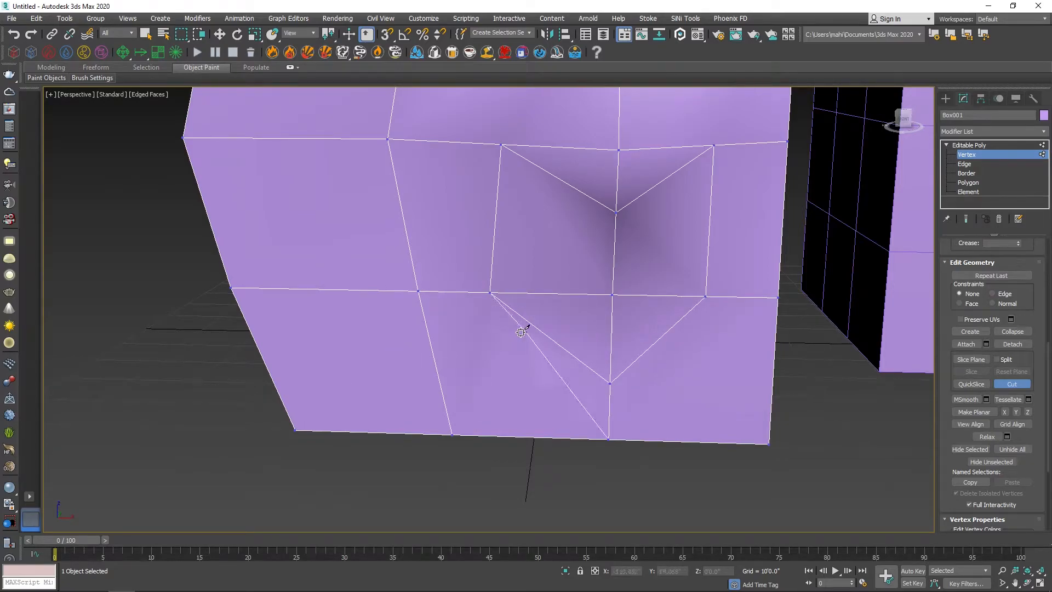
pyautogui.moveTo(526, 238); pyautogui.dragTo(606, 343, button='middle')
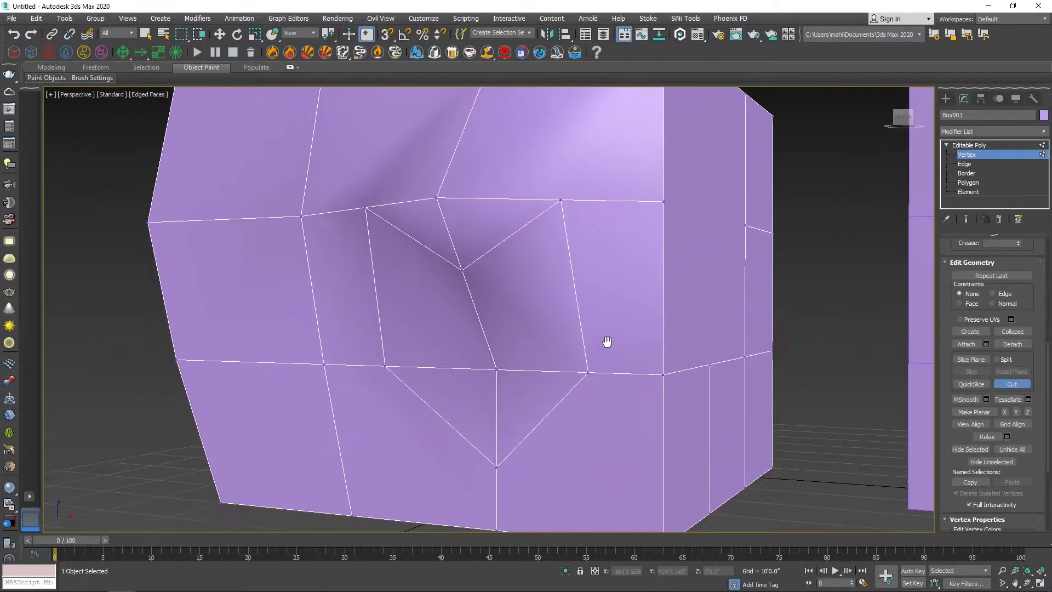
pyautogui.click(1012, 384)
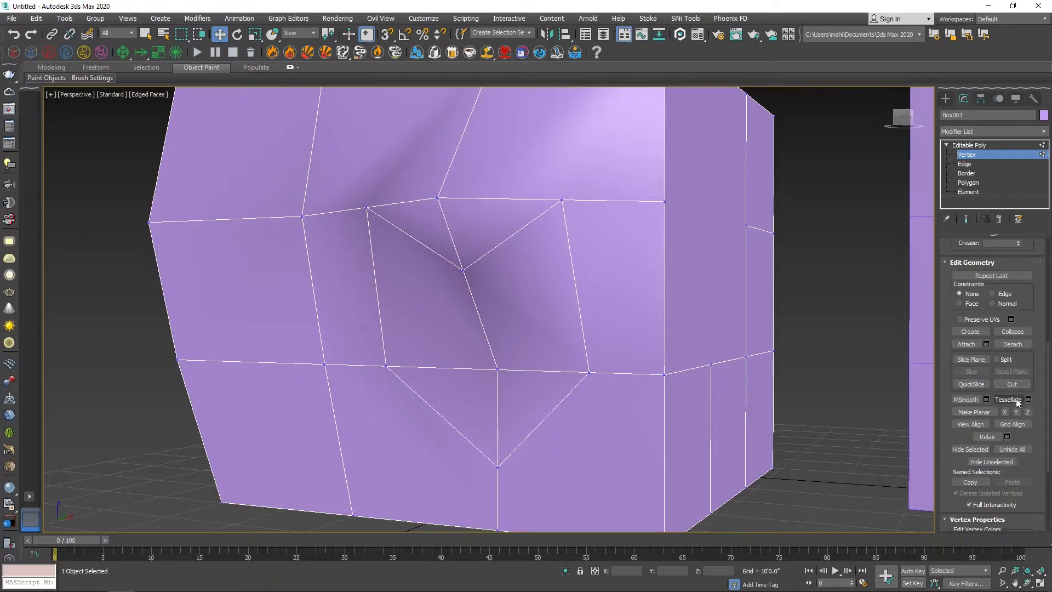
# Select all vertices of the deformed box and tessellate the mesh twice, applying the second round through the Tessellate settings
pyautogui.scroll(-3, 990, 413)
pyautogui.scroll(3, 991, 425)
pyautogui.scroll(-5, 540, 363)
pyautogui.moveTo(667, 483); pyautogui.dragTo(671, 487)
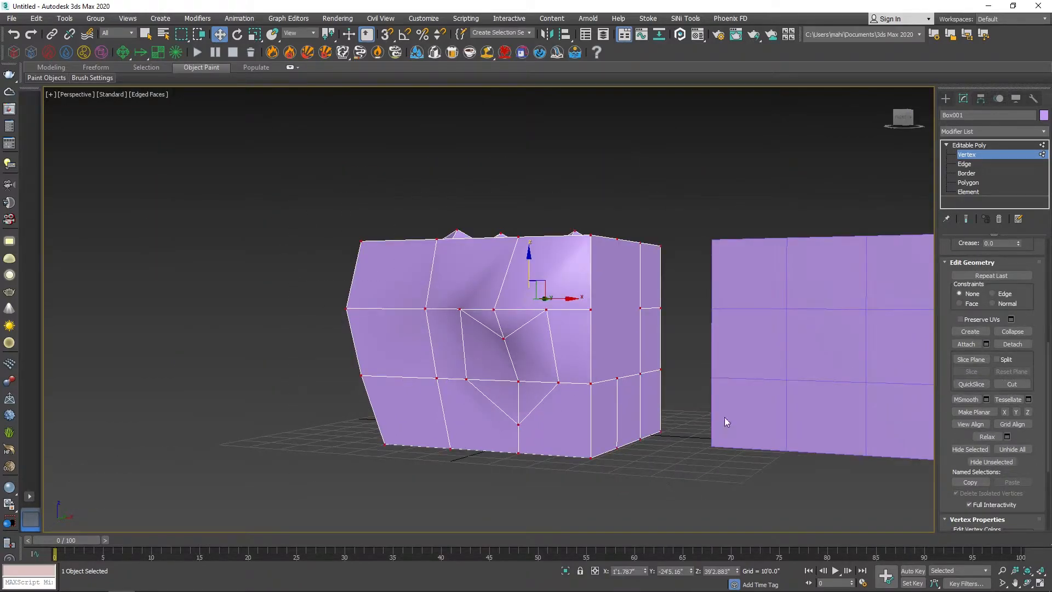
pyautogui.click(1007, 400)
pyautogui.scroll(2, 496, 360)
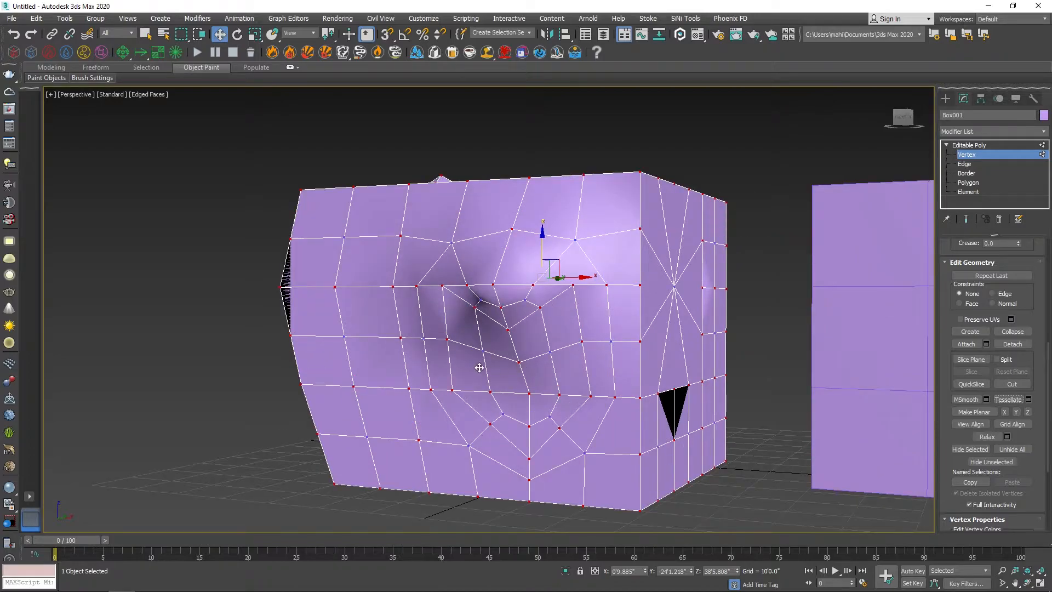
pyautogui.click(1029, 399)
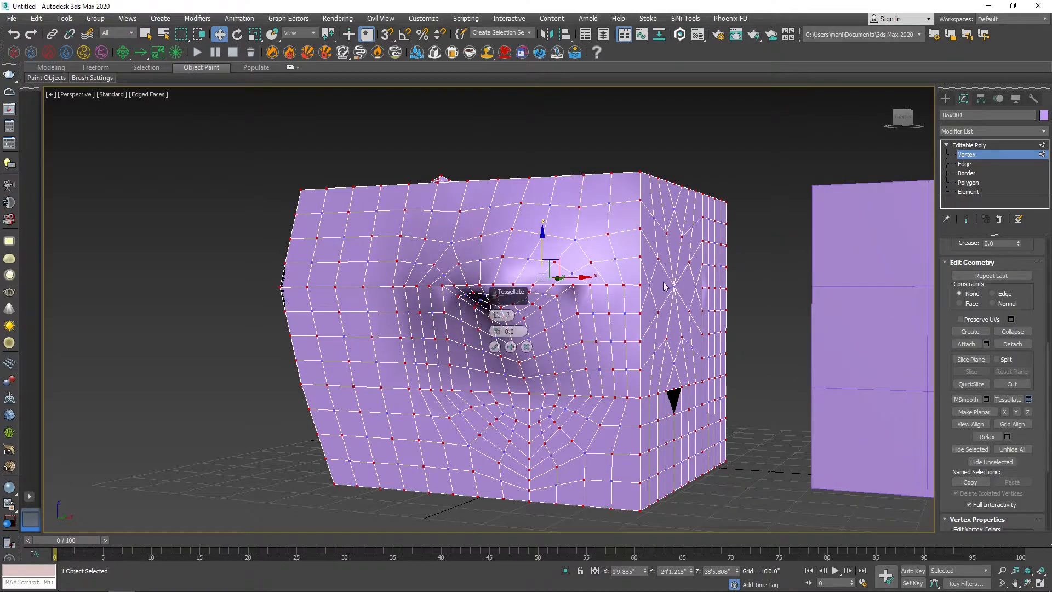
pyautogui.click(494, 346)
pyautogui.click(212, 374)
# Switch to the Edge level of the undeformed box Box003 and look through its edge editing options
pyautogui.moveTo(426, 360)
pyautogui.keyDown('alt'); pyautogui.mouseDown(button='middle')
pyautogui.moveTo(422, 416)
pyautogui.moveTo(438, 356)
pyautogui.moveTo(442, 366)
pyautogui.mouseUp(button='middle'); pyautogui.keyUp('alt')
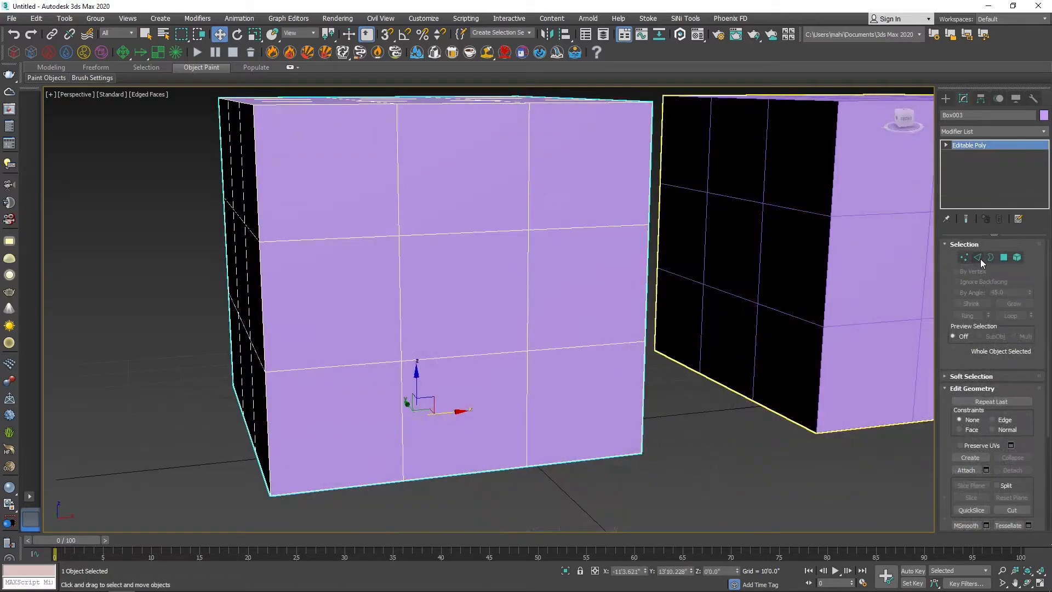
pyautogui.click(981, 258)
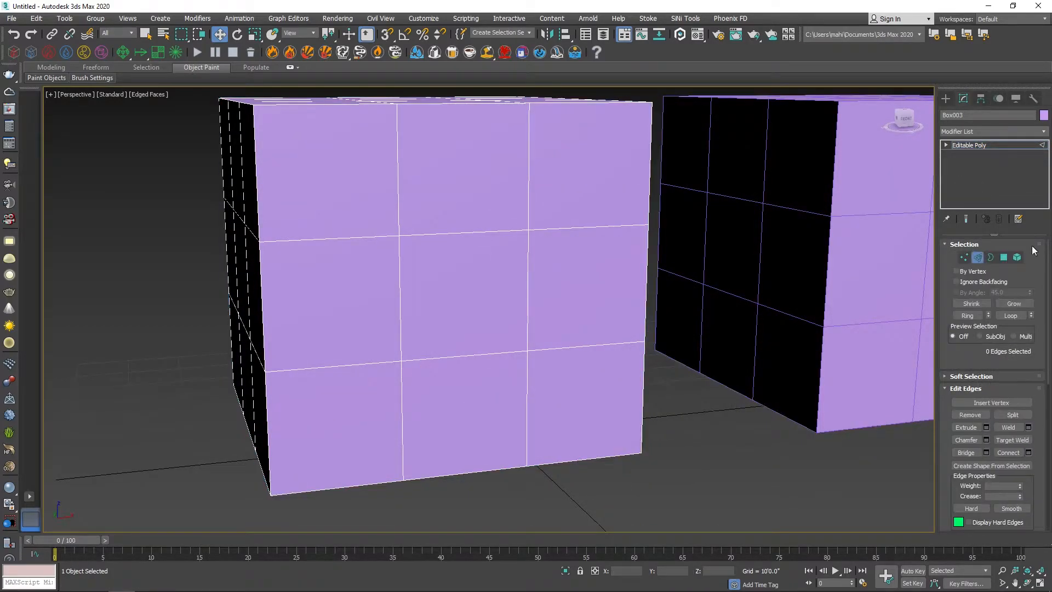
pyautogui.scroll(-5, 945, 469)
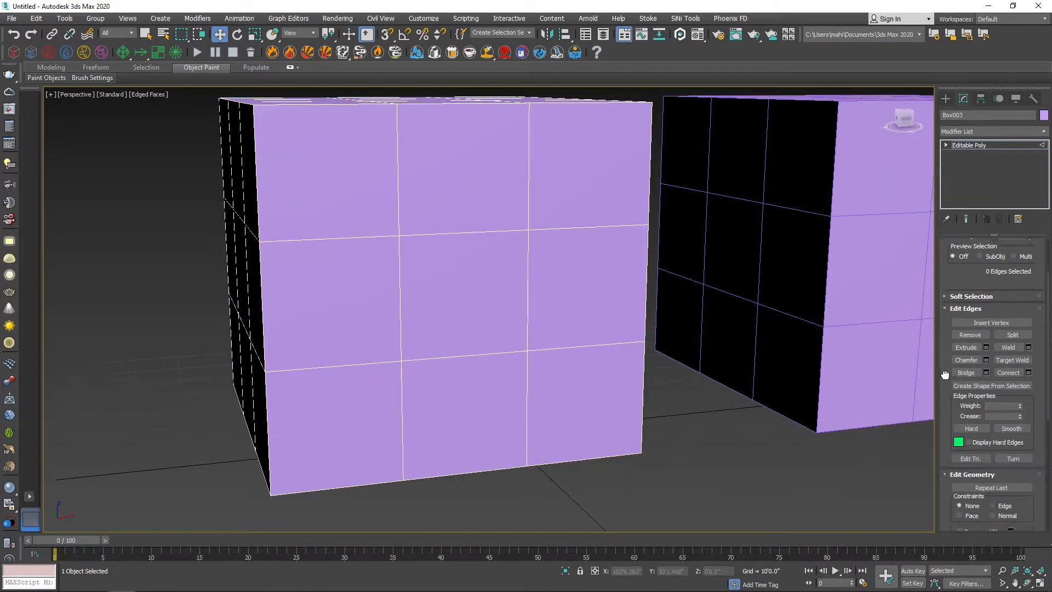
pyautogui.scroll(5, 944, 469)
# Select one horizontal edge in the first column of the front face and grow the edge selection three times
pyautogui.keyDown('alt'); pyautogui.moveTo(528, 361); pyautogui.dragTo(491, 290, button='middle'); pyautogui.keyUp('alt')
pyautogui.click(514, 297)
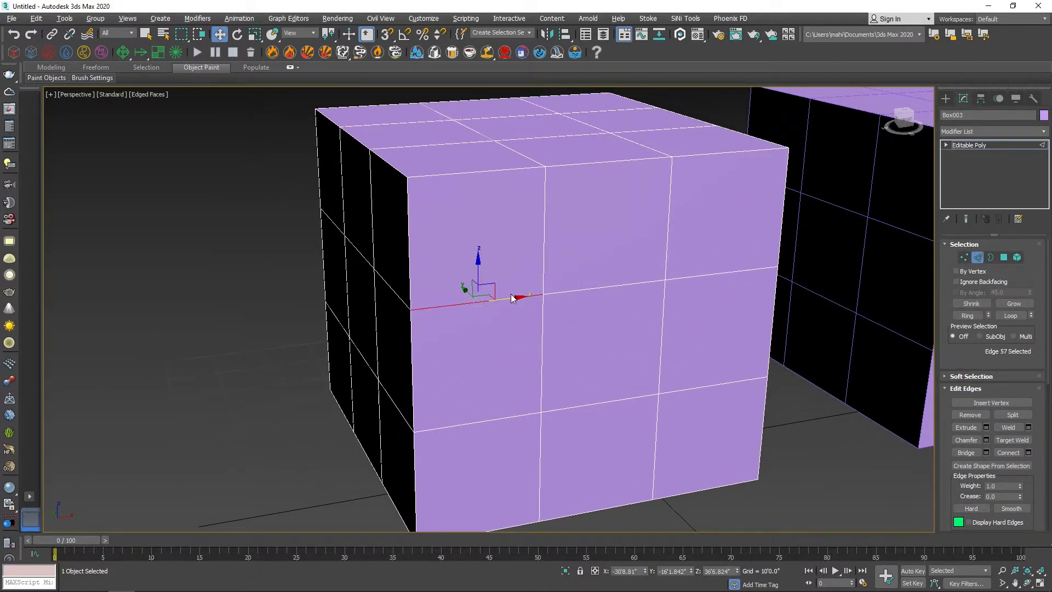
pyautogui.click(1012, 303)
pyautogui.click(1012, 304)
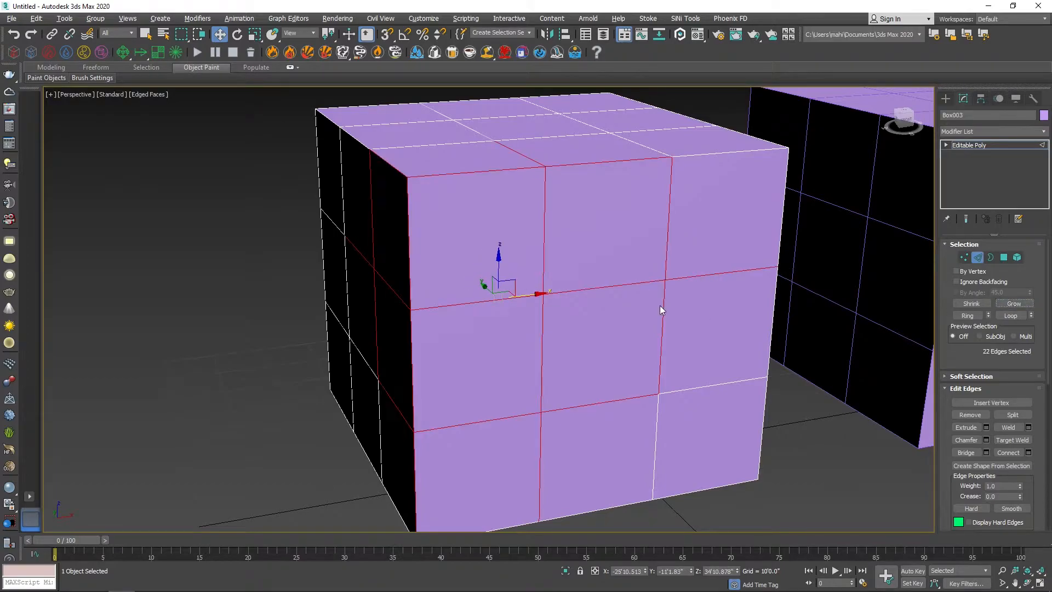
pyautogui.scroll(-3, 602, 315)
pyautogui.keyDown('alt'); pyautogui.moveTo(559, 317); pyautogui.dragTo(482, 330, button='middle'); pyautogui.keyUp('alt')
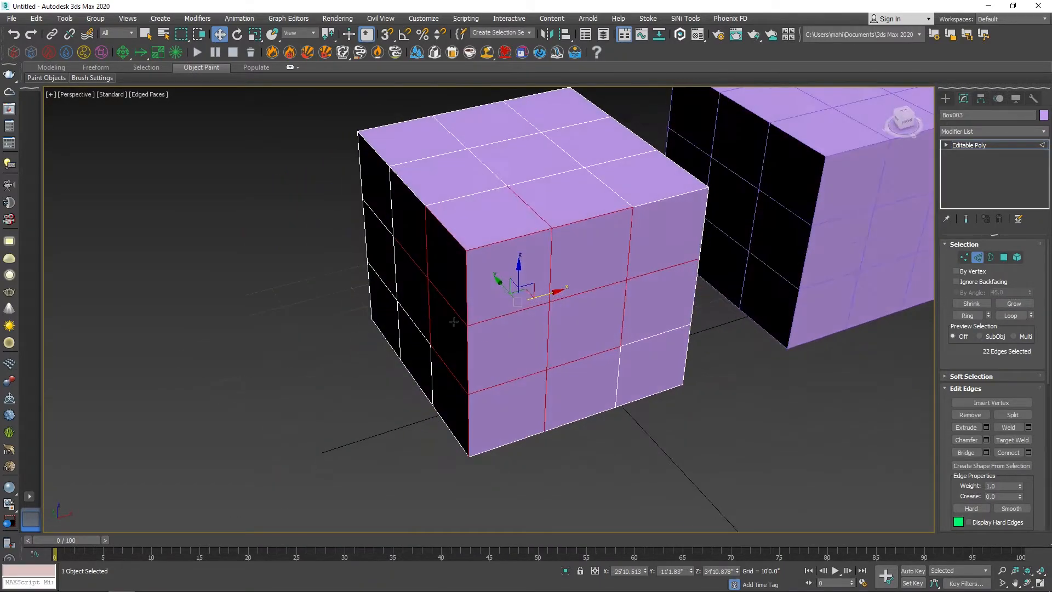
pyautogui.click(1021, 305)
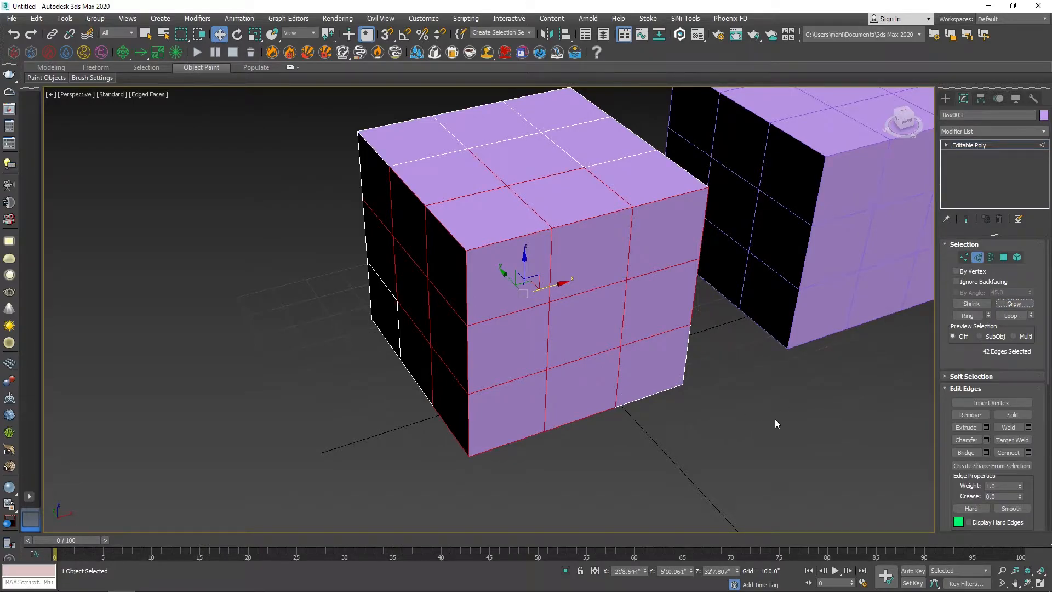
# Select a horizontal edge in the front face's middle column, expand it to its edge ring, and try Shrink on the selection
pyautogui.click(541, 362)
pyautogui.click(561, 299)
pyautogui.click(968, 315)
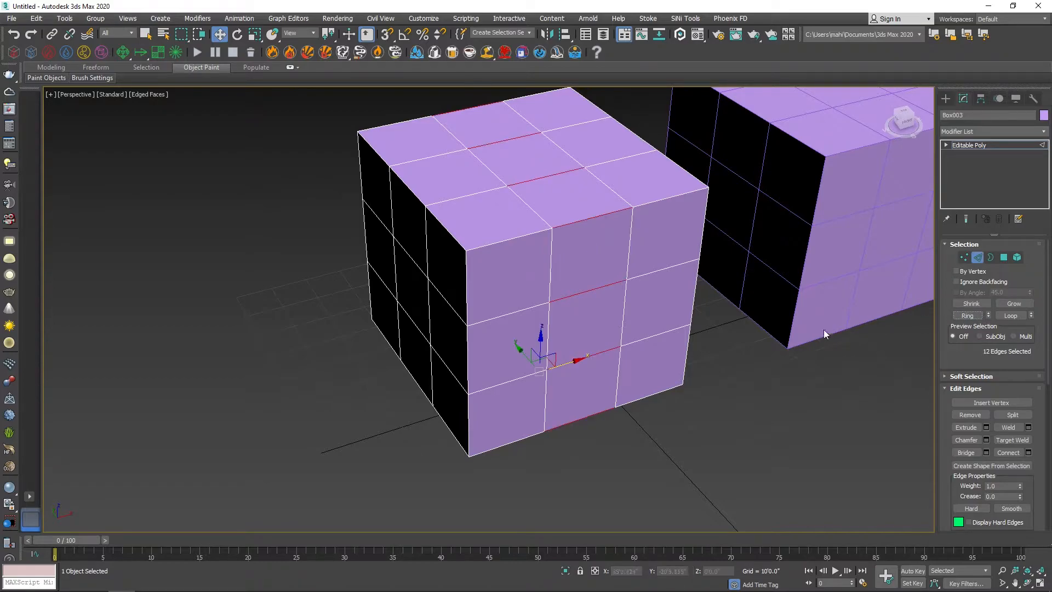
pyautogui.keyDown('alt'); pyautogui.moveTo(570, 405); pyautogui.dragTo(572, 285, button='middle'); pyautogui.keyUp('alt')
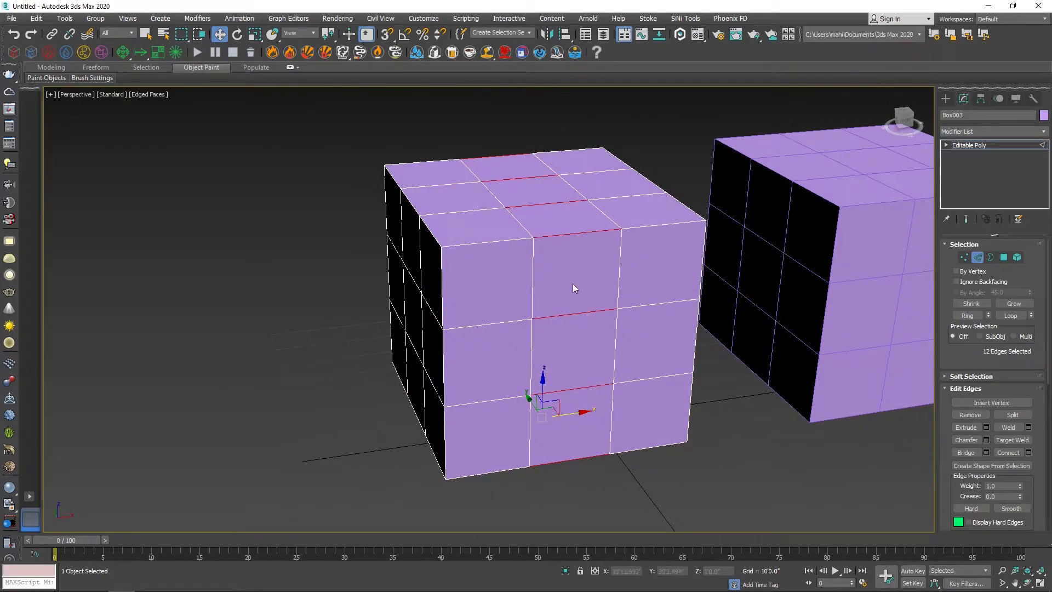
pyautogui.click(971, 303)
# Select the upper horizontal edge in the middle column and extend it to a full edge loop around the box
pyautogui.click(597, 311)
pyautogui.click(1010, 316)
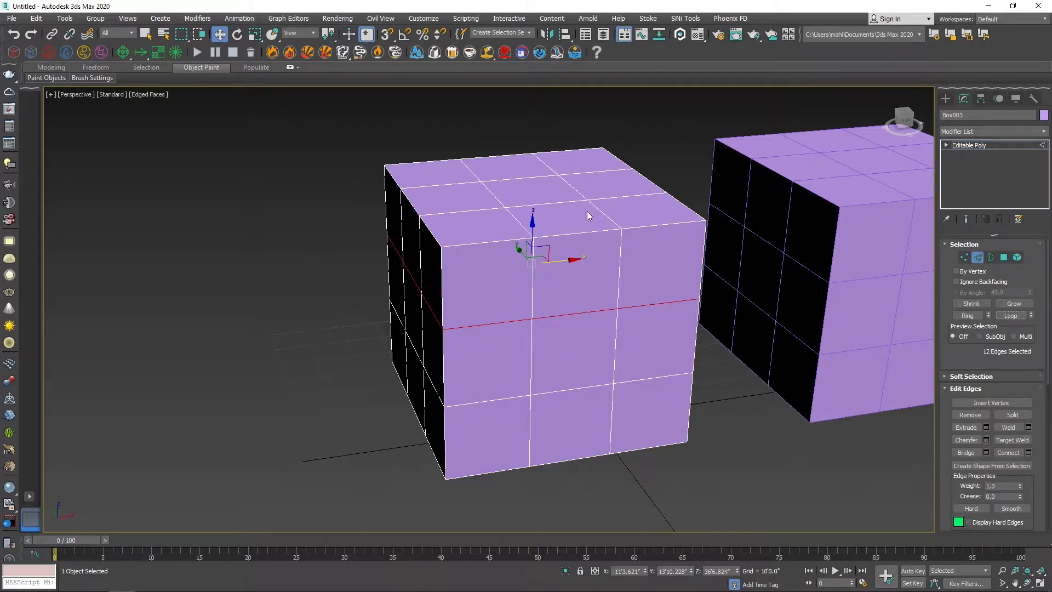
pyautogui.moveTo(662, 392)
pyautogui.keyDown('alt'); pyautogui.mouseDown(button='middle')
pyautogui.moveTo(657, 339)
pyautogui.moveTo(668, 375)
pyautogui.mouseUp(button='middle'); pyautogui.keyUp('alt')
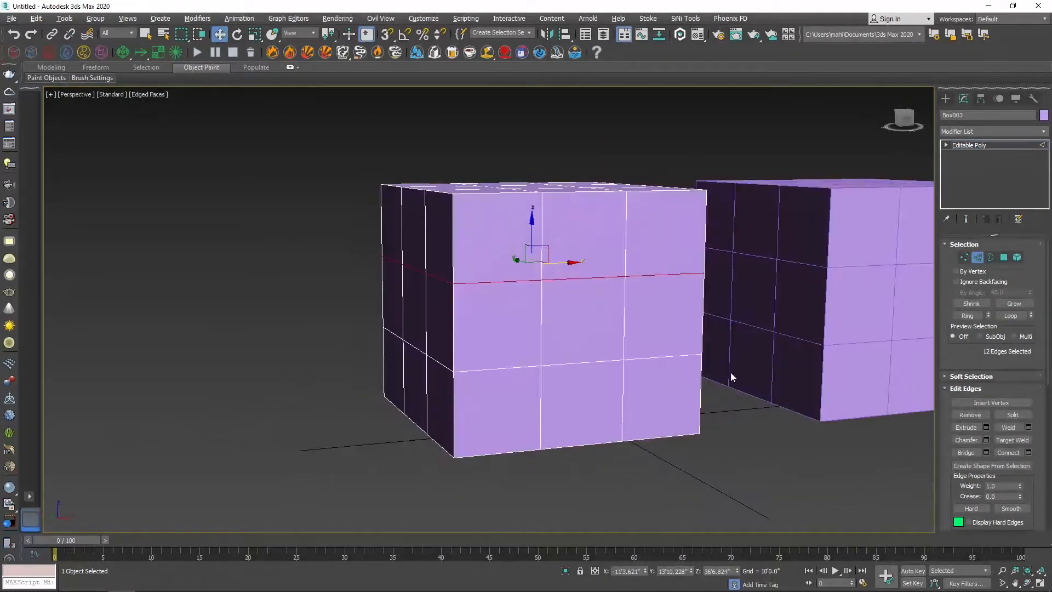
# Remove the first-column edge on the lower horizontal line of the front face
pyautogui.scroll(-2, 944, 460)
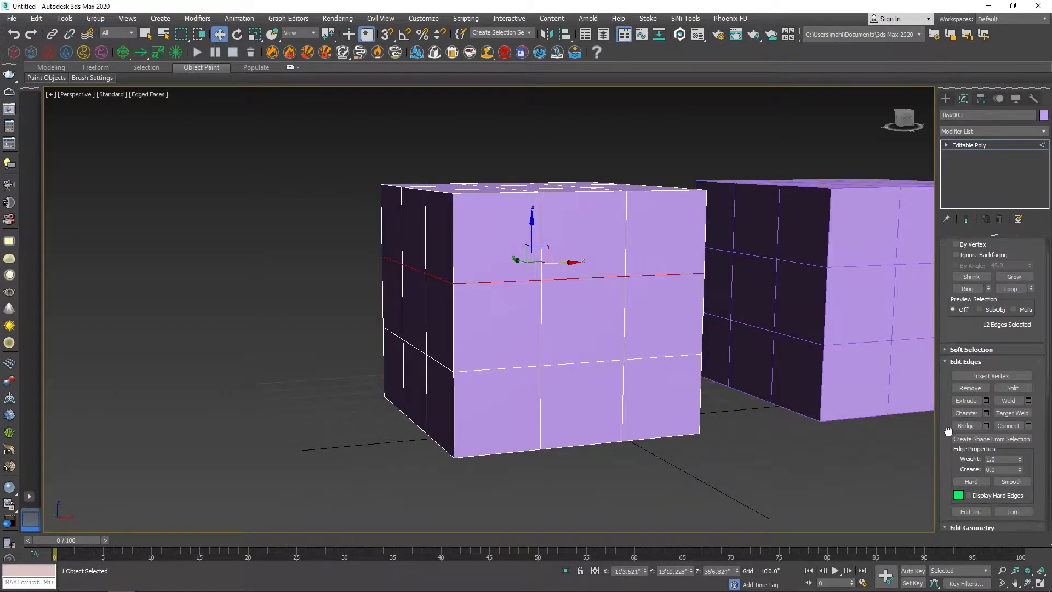
pyautogui.click(521, 366)
pyautogui.click(971, 385)
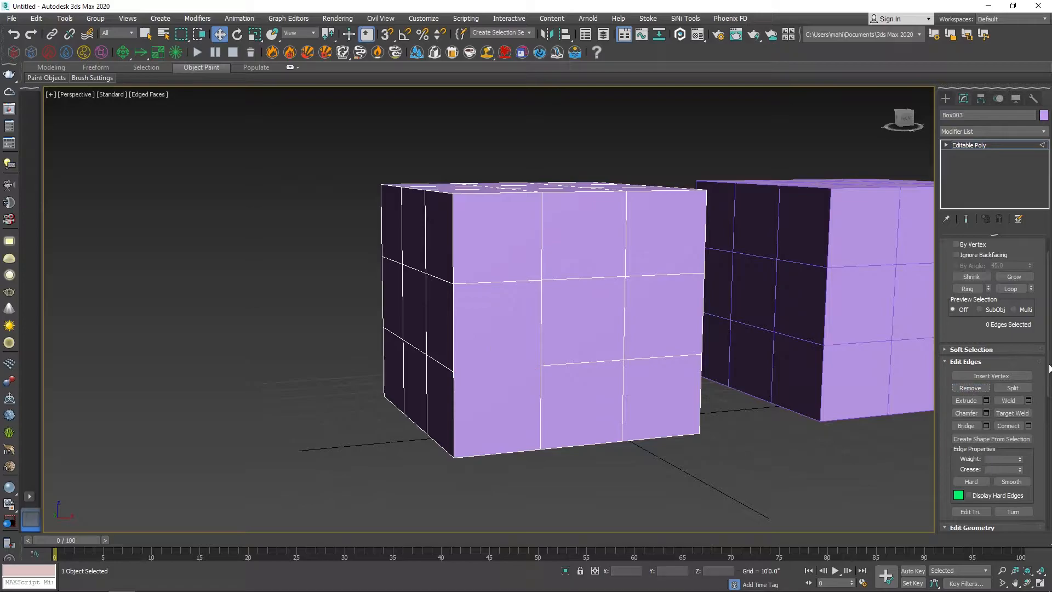
# Select the upper horizontal edge loop around the box and detach it as a separate object with the suggested name
pyautogui.click(584, 277)
pyautogui.click(1010, 285)
pyautogui.scroll(-5, 1012, 445)
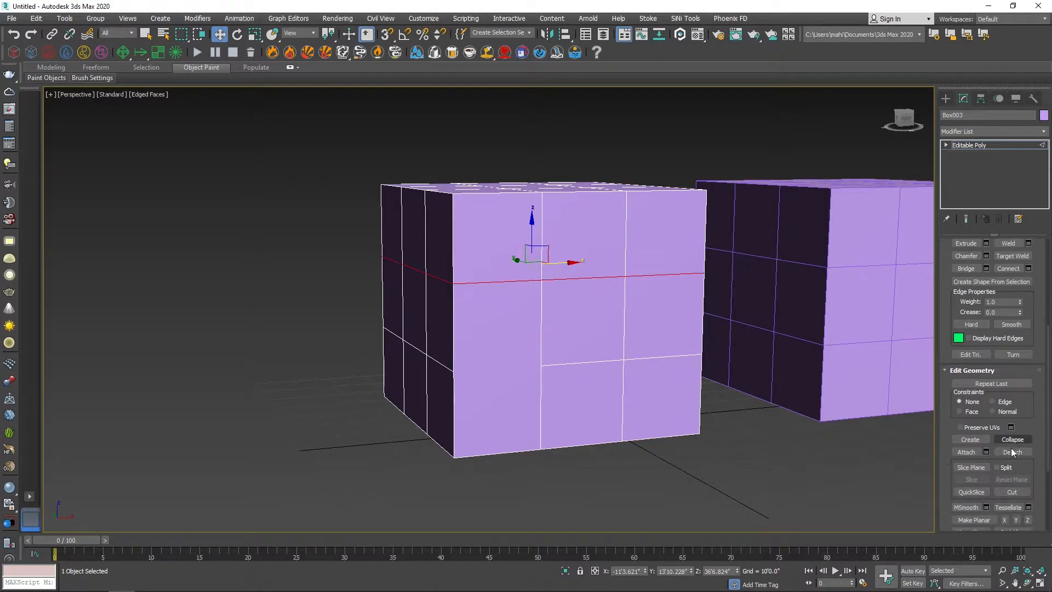
pyautogui.click(1010, 452)
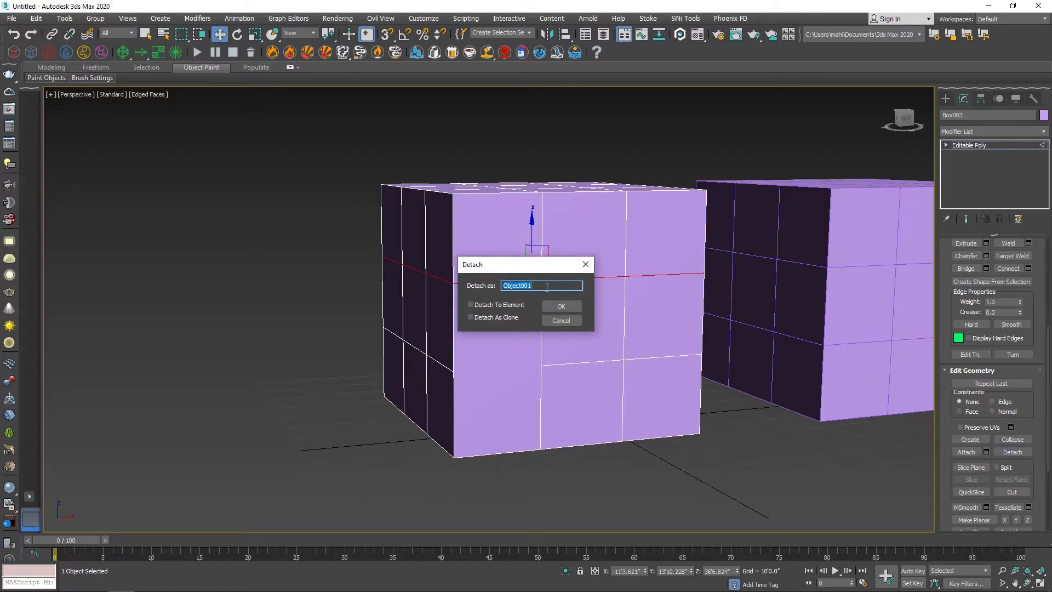
pyautogui.click(562, 308)
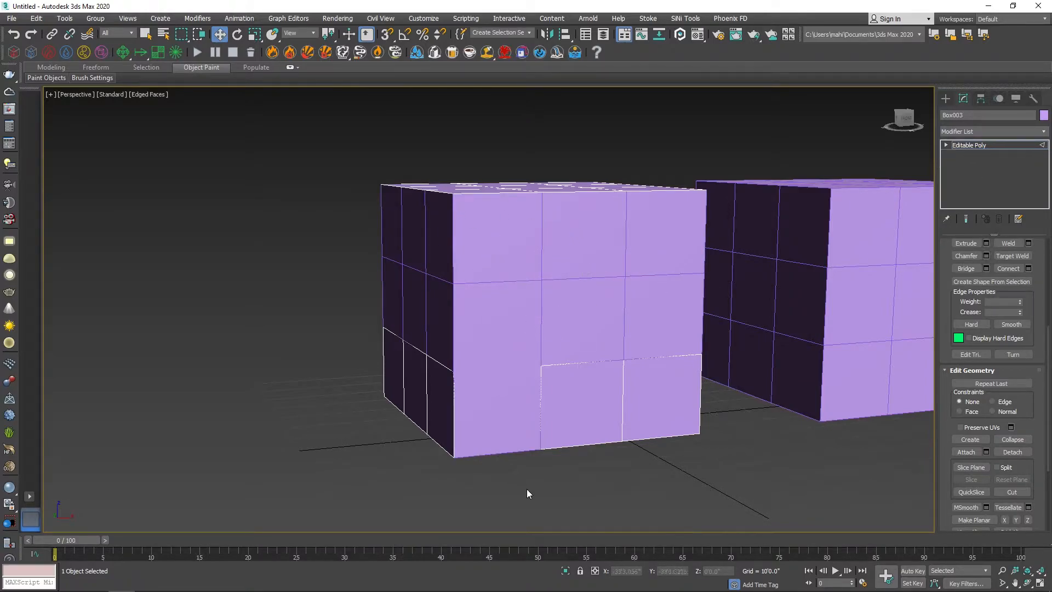
# Leave edge editing, select the detached upper part of the box and raise it well above the base
pyautogui.click(968, 146)
pyautogui.click(606, 270)
pyautogui.moveTo(632, 323); pyautogui.dragTo(640, 454, button='middle')
pyautogui.moveTo(524, 482); pyautogui.dragTo(549, 236)
pyautogui.scroll(-3, 497, 333)
pyautogui.keyDown('alt'); pyautogui.moveTo(498, 334); pyautogui.dragTo(544, 327, button='middle'); pyautogui.keyUp('alt')
pyautogui.keyDown('alt'); pyautogui.moveTo(605, 307); pyautogui.dragTo(528, 322, button='middle'); pyautogui.keyUp('alt')
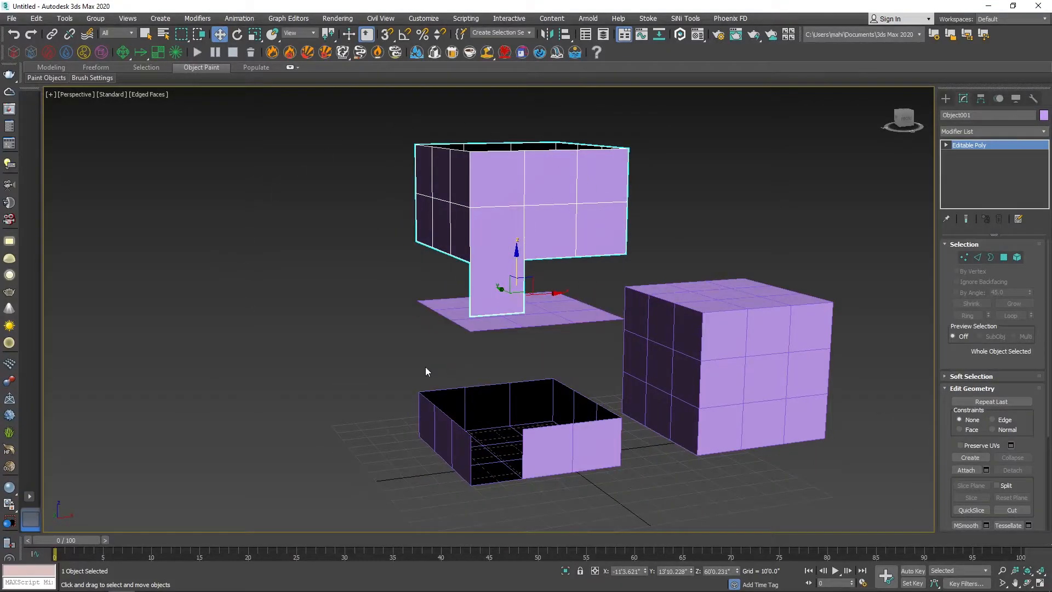
# Start a Chamfer on the horizontal edge loop around the raised part and widen its amount to 5'5.868"
pyautogui.press('2')
pyautogui.scroll(2, 570, 328)
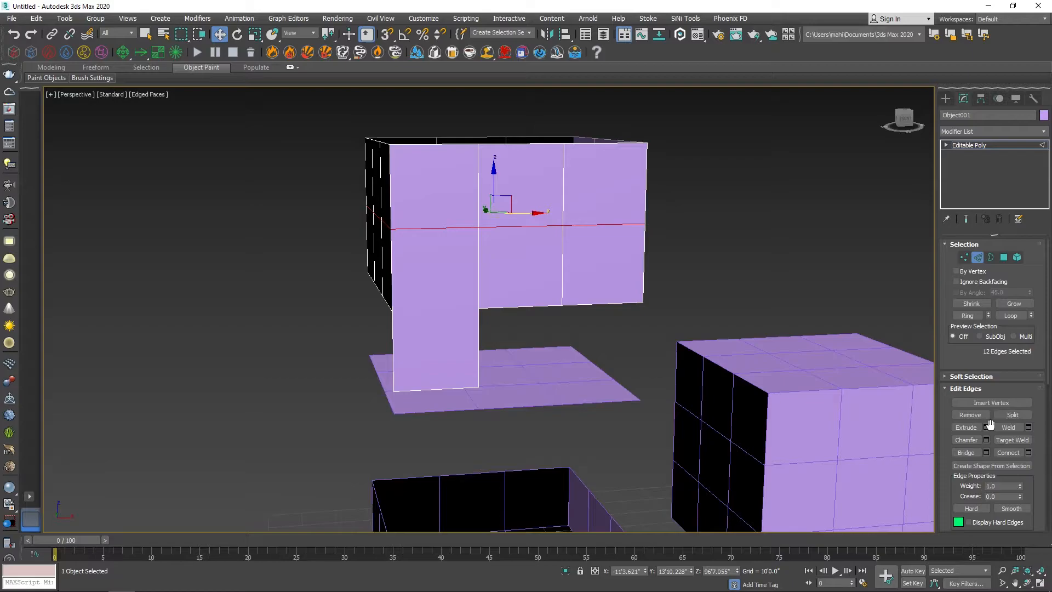
pyautogui.click(986, 440)
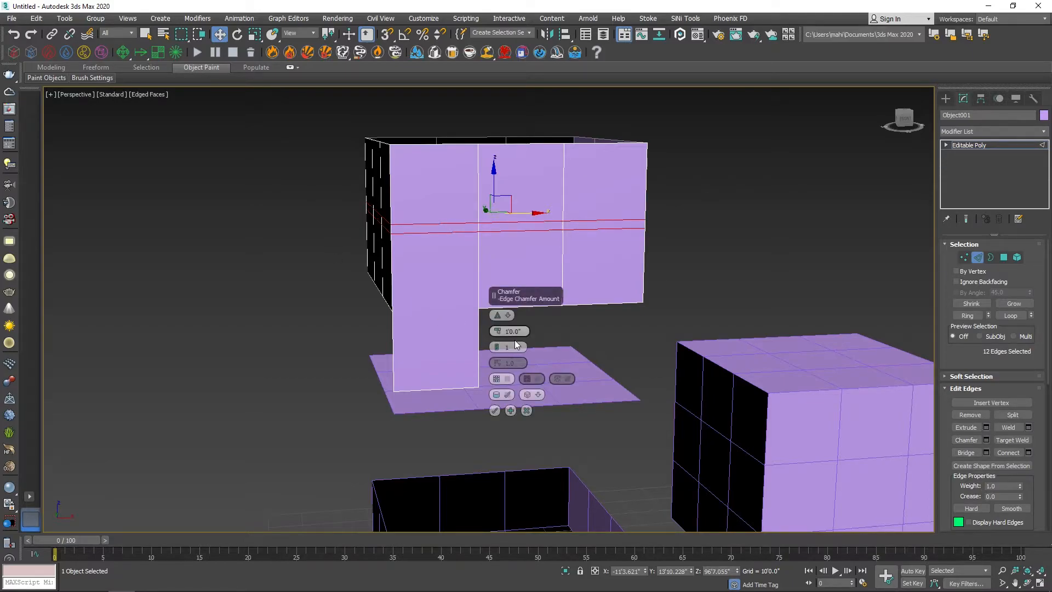
pyautogui.moveTo(496, 330); pyautogui.dragTo(468, 310)
pyautogui.keyDown('alt'); pyautogui.moveTo(467, 310); pyautogui.dragTo(425, 328, button='middle'); pyautogui.keyUp('alt')
pyautogui.scroll(3, 443, 307)
pyautogui.moveTo(425, 328); pyautogui.dragTo(398, 370, button='middle')
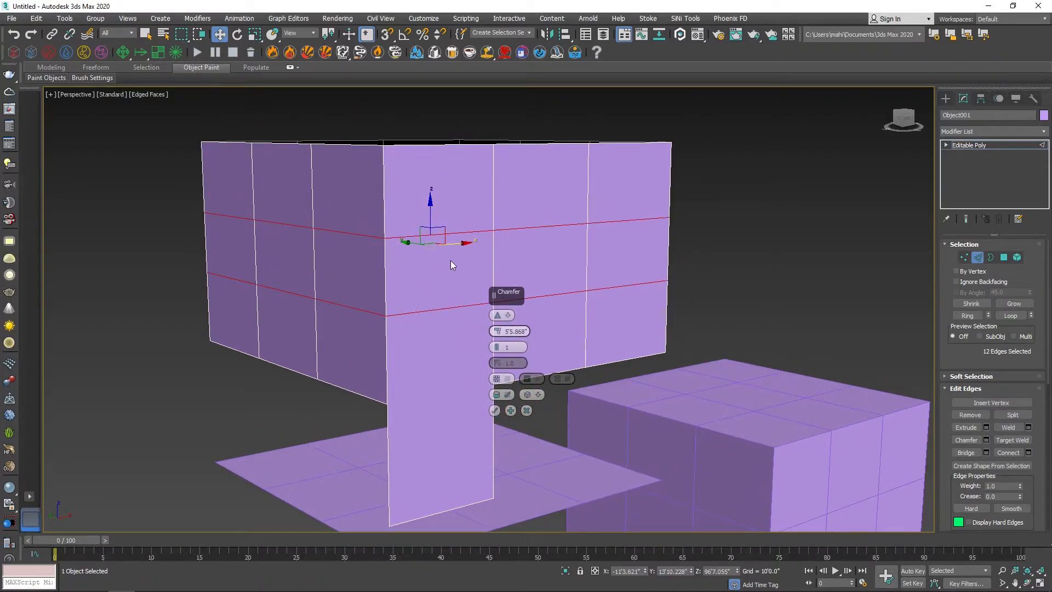
pyautogui.keyDown('alt'); pyautogui.moveTo(455, 261); pyautogui.dragTo(460, 322, button='middle'); pyautogui.keyUp('alt')
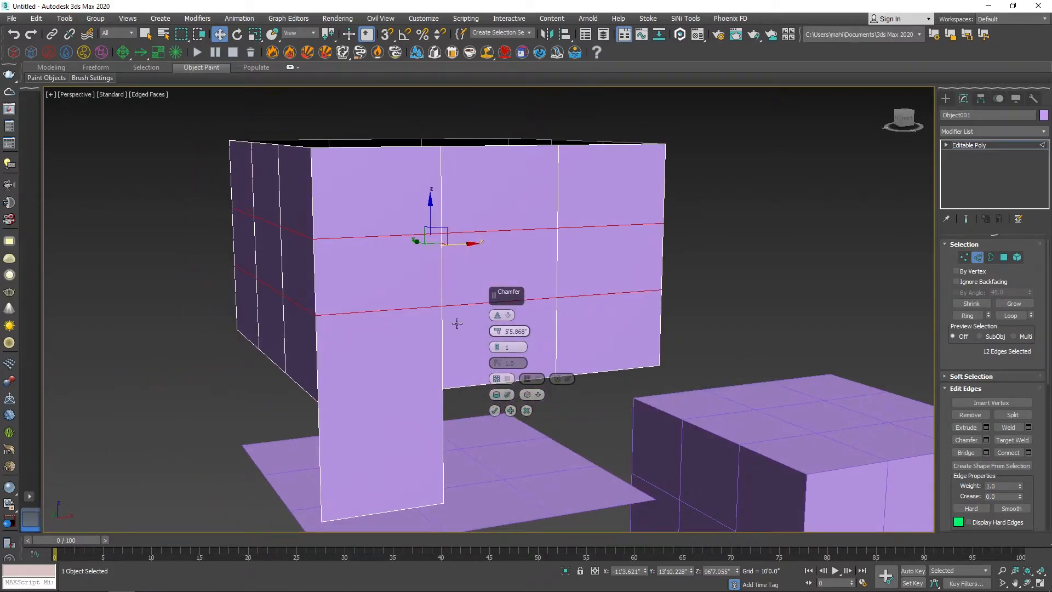
# Apply the chamfer with 5 segments and an amount of 14'7.488", trying the open chamfer option before switching it back off
pyautogui.click(497, 346)
pyautogui.click(497, 346)
pyautogui.click(497, 345)
pyautogui.click(497, 346)
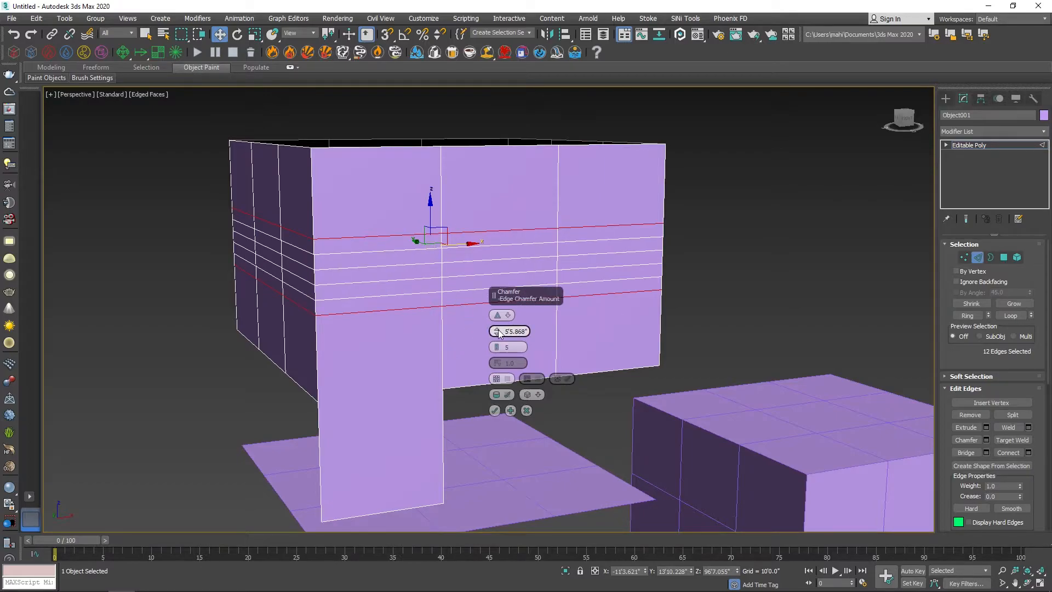
pyautogui.moveTo(497, 330); pyautogui.dragTo(504, 281)
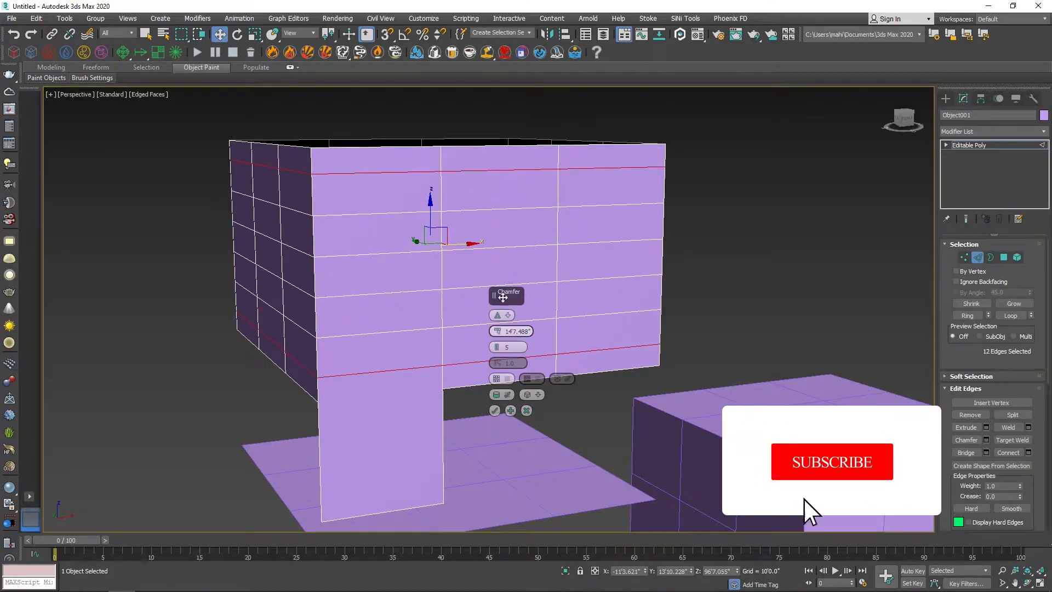
pyautogui.click(499, 379)
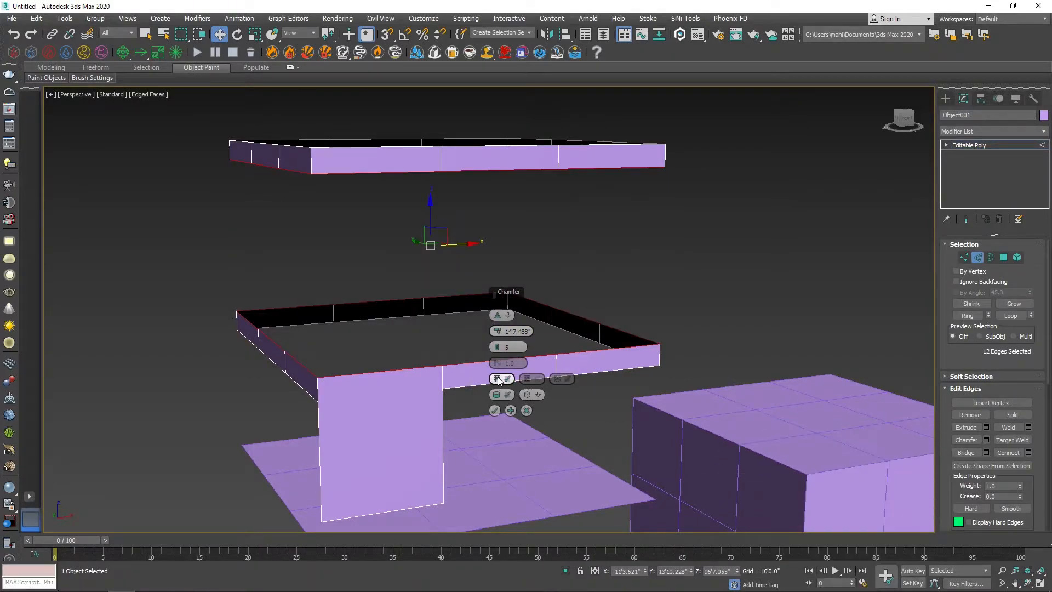
pyautogui.click(499, 379)
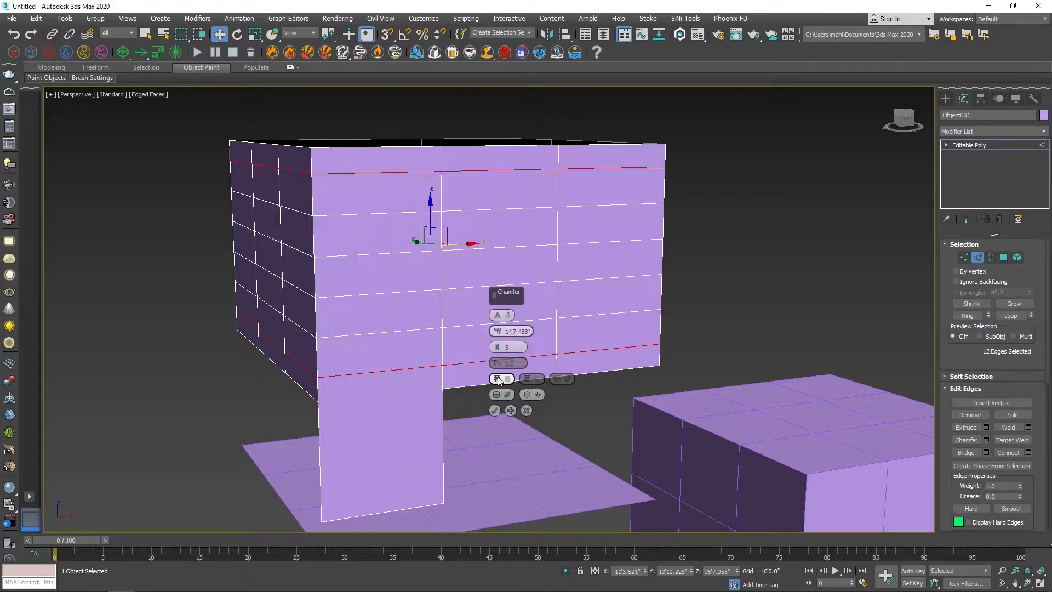
pyautogui.click(496, 410)
# Connect the two neighbouring horizontal edges in the front face's first column with 5 segments
pyautogui.click(537, 214)
pyautogui.click(394, 215)
pyautogui.keyDown('ctrl'); pyautogui.click(399, 253); pyautogui.keyUp('ctrl')
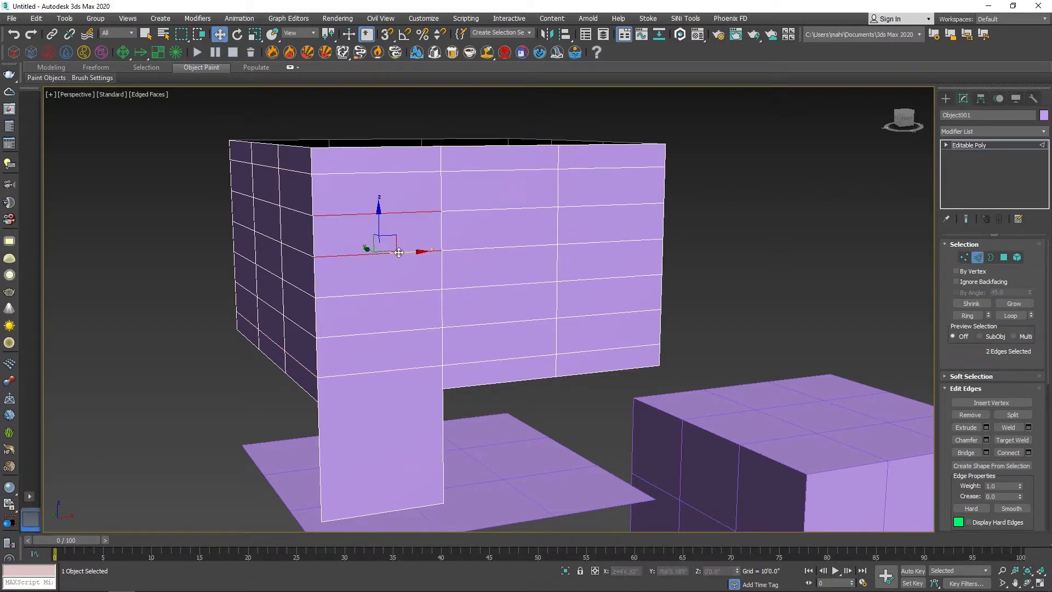
pyautogui.click(1028, 452)
pyautogui.moveTo(496, 315)
pyautogui.mouseDown()
pyautogui.moveTo(497, 337)
pyautogui.moveTo(496, 329)
pyautogui.mouseUp()
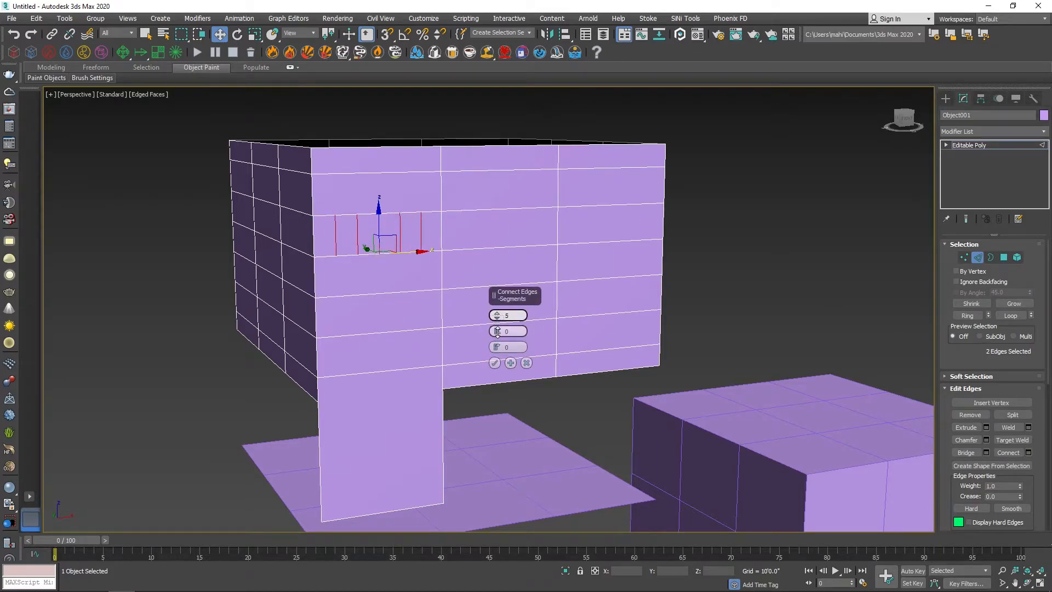
pyautogui.click(495, 363)
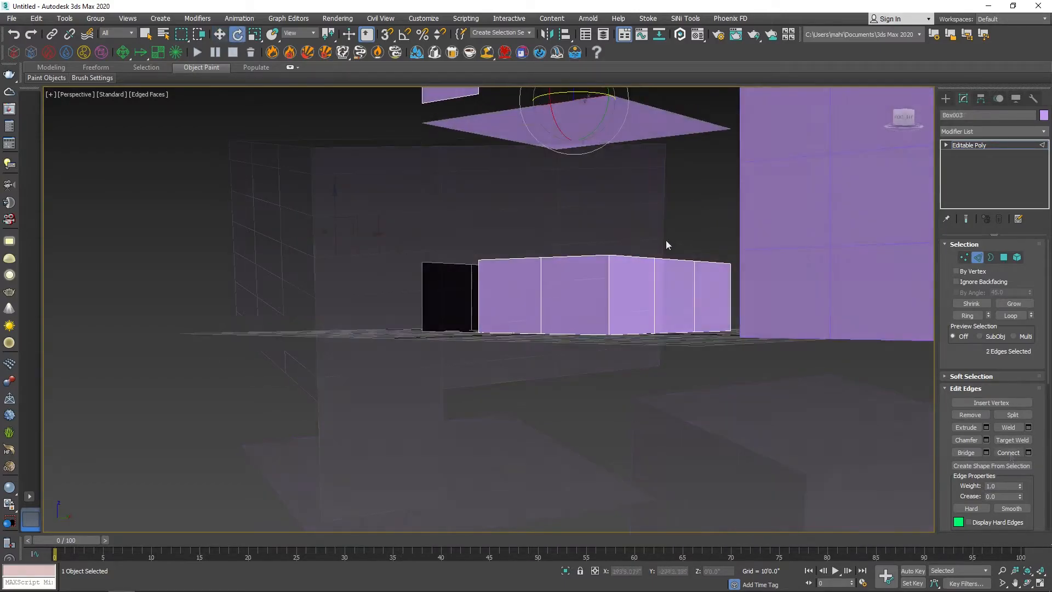
# Bridge the flat plane's corner edge to the matching top edge of the open base with 7 segments
pyautogui.keyDown('alt'); pyautogui.moveTo(665, 245); pyautogui.dragTo(665, 269, button='middle'); pyautogui.keyUp('alt')
pyautogui.click(661, 271)
pyautogui.keyDown('ctrl'); pyautogui.click(657, 417); pyautogui.keyUp('ctrl')
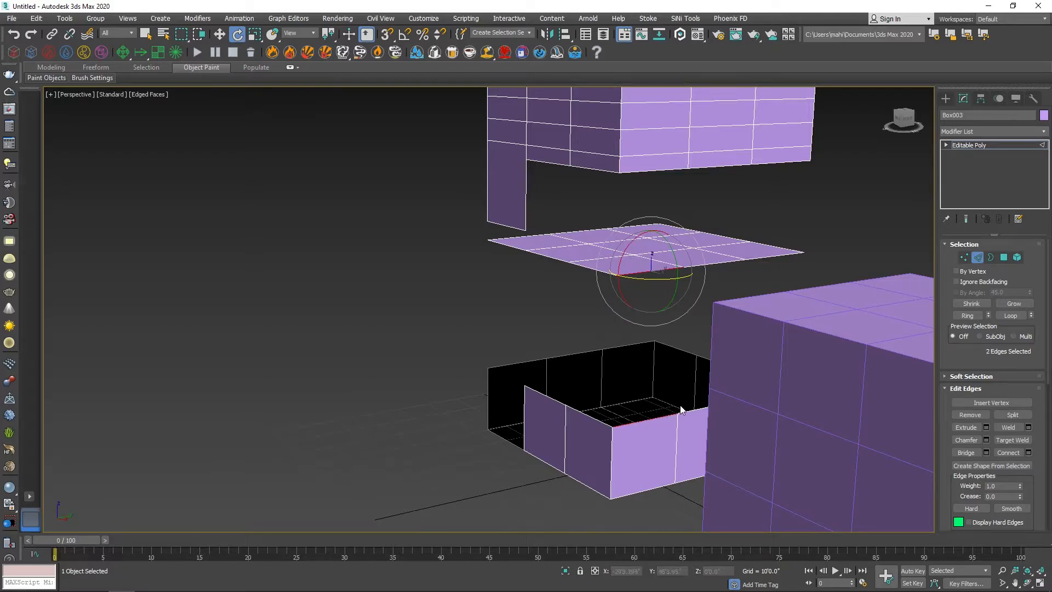
pyautogui.click(986, 452)
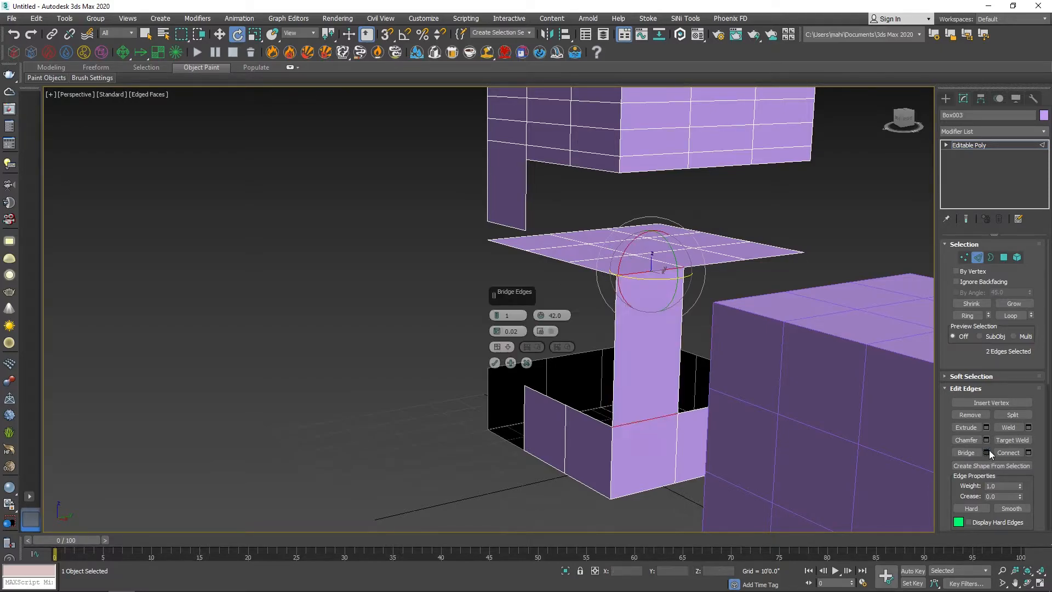
pyautogui.keyDown('alt'); pyautogui.moveTo(662, 364); pyautogui.dragTo(643, 335, button='middle'); pyautogui.keyUp('alt')
pyautogui.scroll(3, 675, 322)
pyautogui.moveTo(644, 336); pyautogui.dragTo(671, 331, button='middle')
pyautogui.moveTo(497, 316)
pyautogui.mouseDown()
pyautogui.moveTo(495, 296)
pyautogui.moveTo(495, 305)
pyautogui.mouseUp()
pyautogui.click(494, 362)
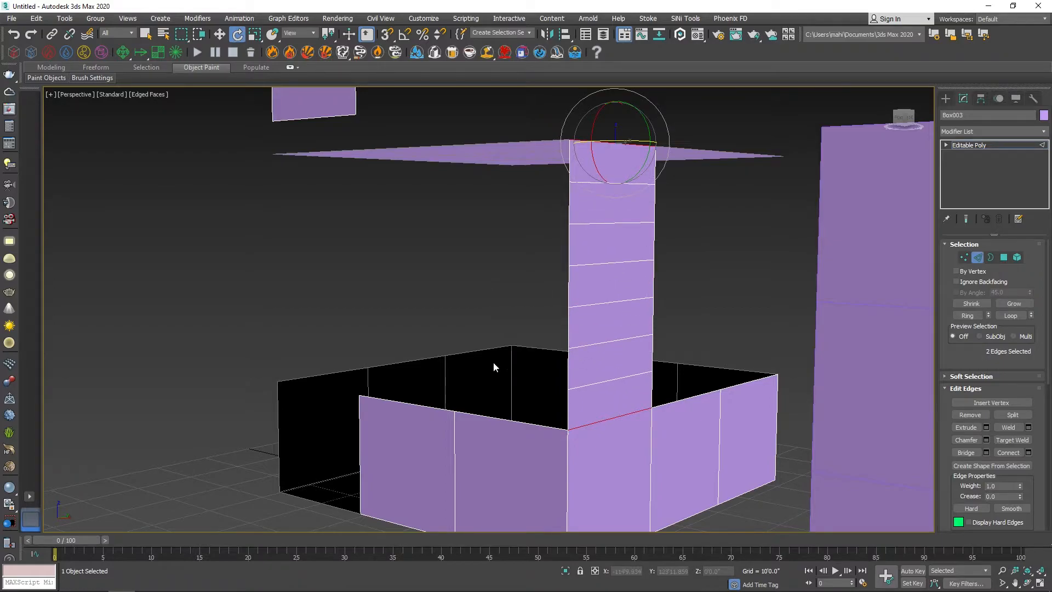
# Bridge the adjoining pair of plane and base edges around the corner with 7 segments
pyautogui.keyDown('alt'); pyautogui.moveTo(627, 290); pyautogui.dragTo(654, 305, button='middle'); pyautogui.keyUp('alt')
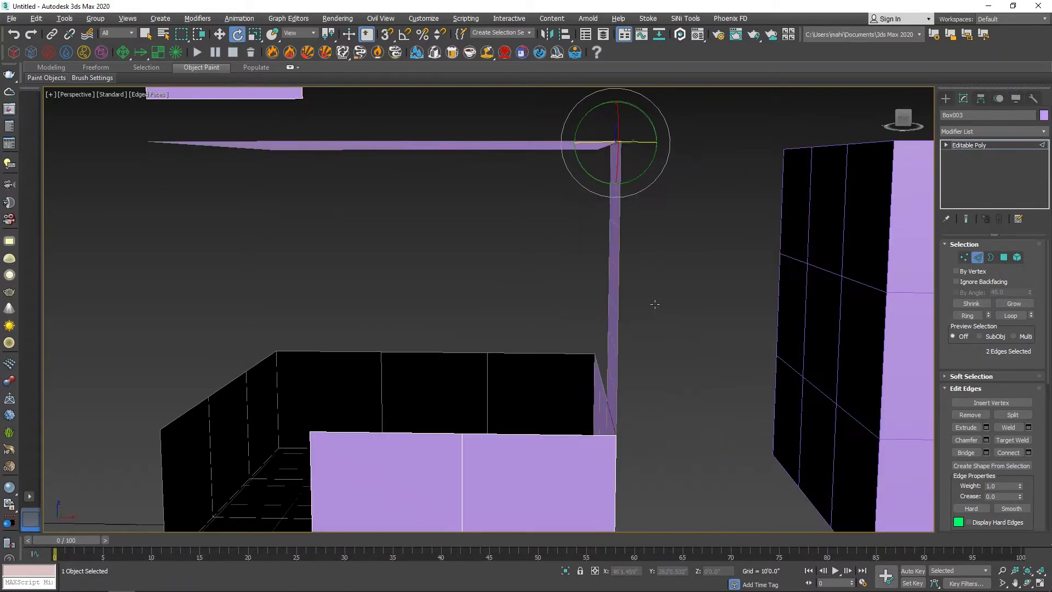
pyautogui.click(555, 141)
pyautogui.keyDown('ctrl'); pyautogui.click(546, 436); pyautogui.keyUp('ctrl')
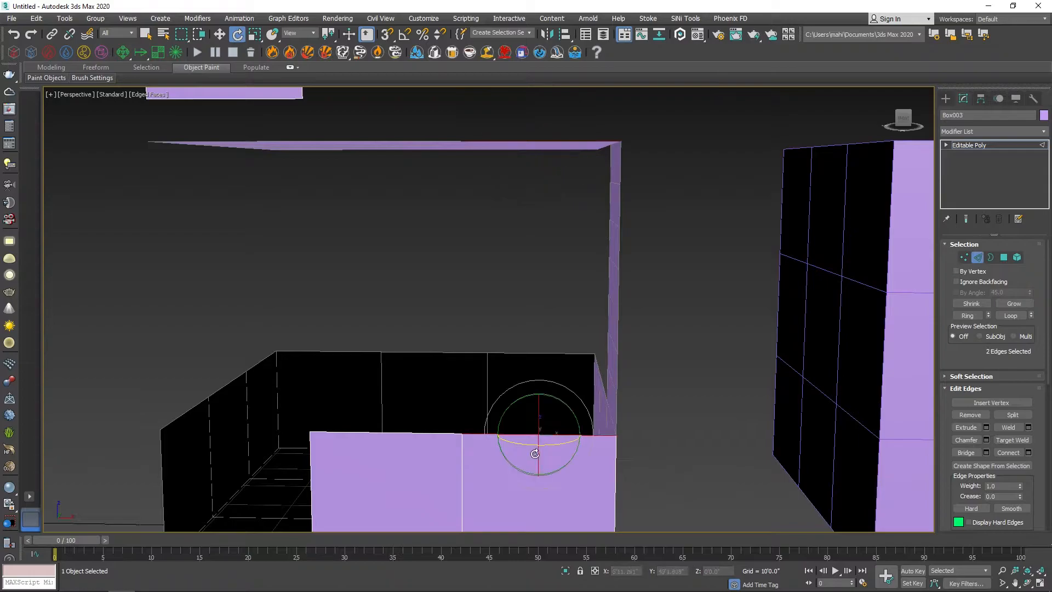
pyautogui.click(986, 453)
pyautogui.keyDown('alt'); pyautogui.moveTo(594, 345); pyautogui.dragTo(580, 296, button='middle'); pyautogui.keyUp('alt')
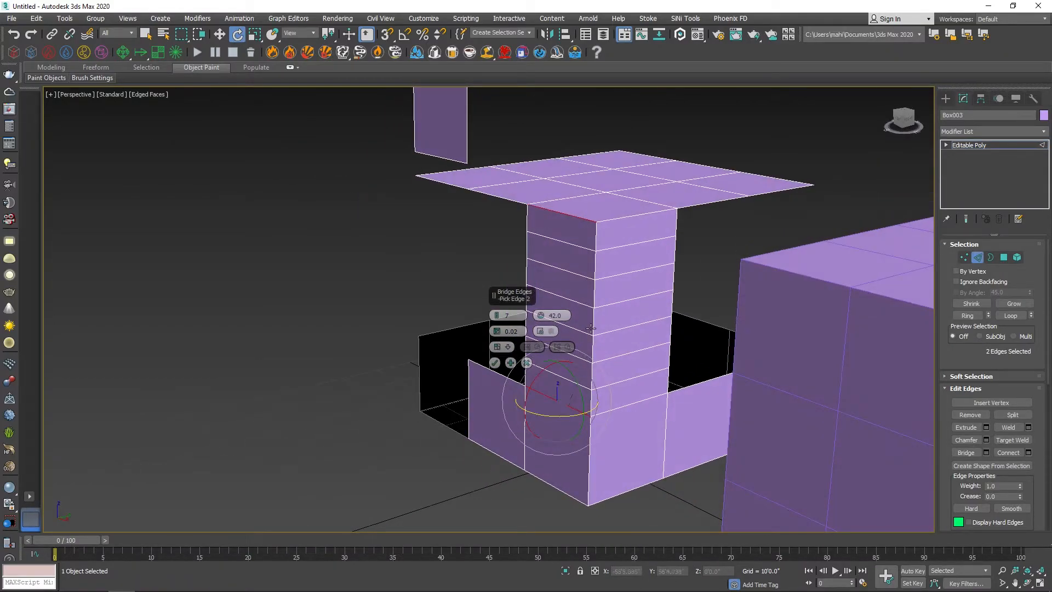
pyautogui.click(494, 363)
# Switch to border selection, undo a trial rotation of the border, and select the upper part's top opening
pyautogui.click(386, 382)
pyautogui.keyDown('alt'); pyautogui.moveTo(600, 335); pyautogui.dragTo(530, 354, button='middle'); pyautogui.keyUp('alt')
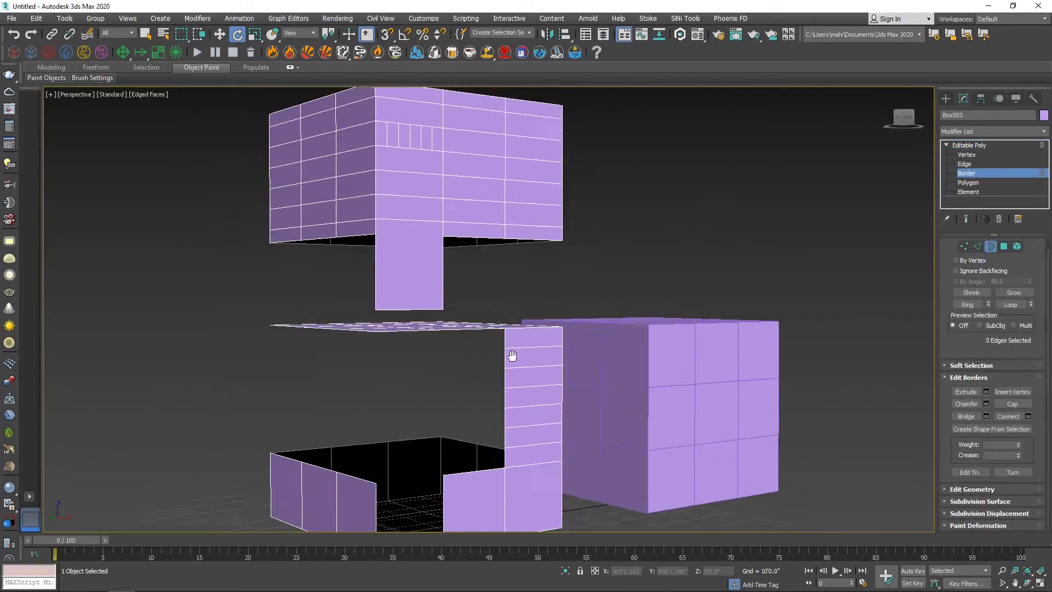
pyautogui.keyDown('alt'); pyautogui.moveTo(512, 356); pyautogui.dragTo(453, 262, button='middle'); pyautogui.keyUp('alt')
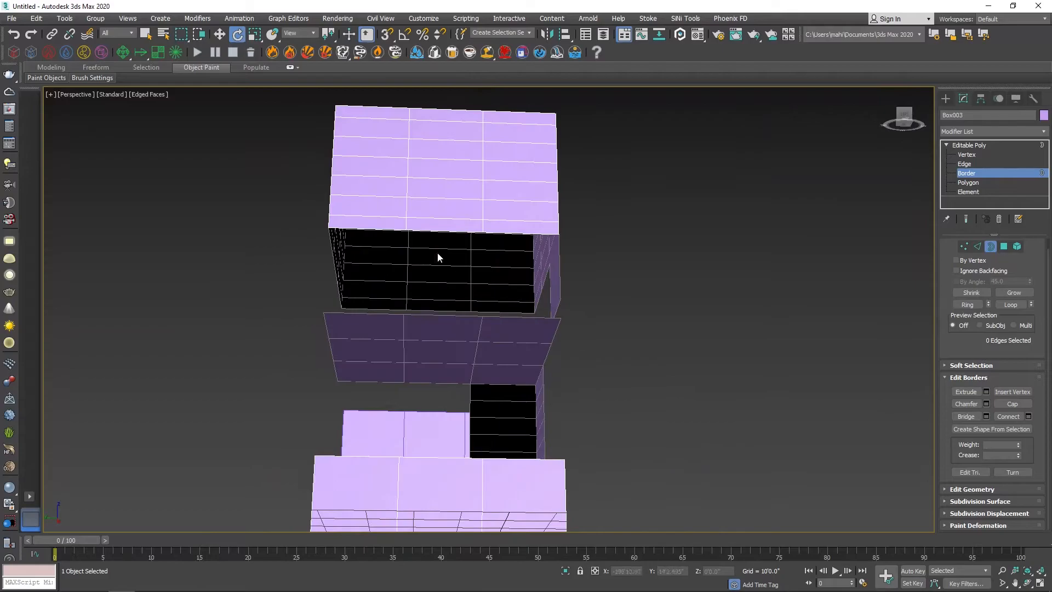
pyautogui.scroll(3, 449, 263)
pyautogui.click(468, 225)
pyautogui.keyDown('alt'); pyautogui.moveTo(617, 253); pyautogui.dragTo(552, 279, button='middle'); pyautogui.keyUp('alt')
pyautogui.moveTo(463, 277); pyautogui.dragTo(498, 298)
pyautogui.hotkey('ctrl', 'z')
pyautogui.keyDown('alt'); pyautogui.moveTo(587, 253); pyautogui.dragTo(581, 363, button='middle'); pyautogui.keyUp('alt')
pyautogui.click(587, 326)
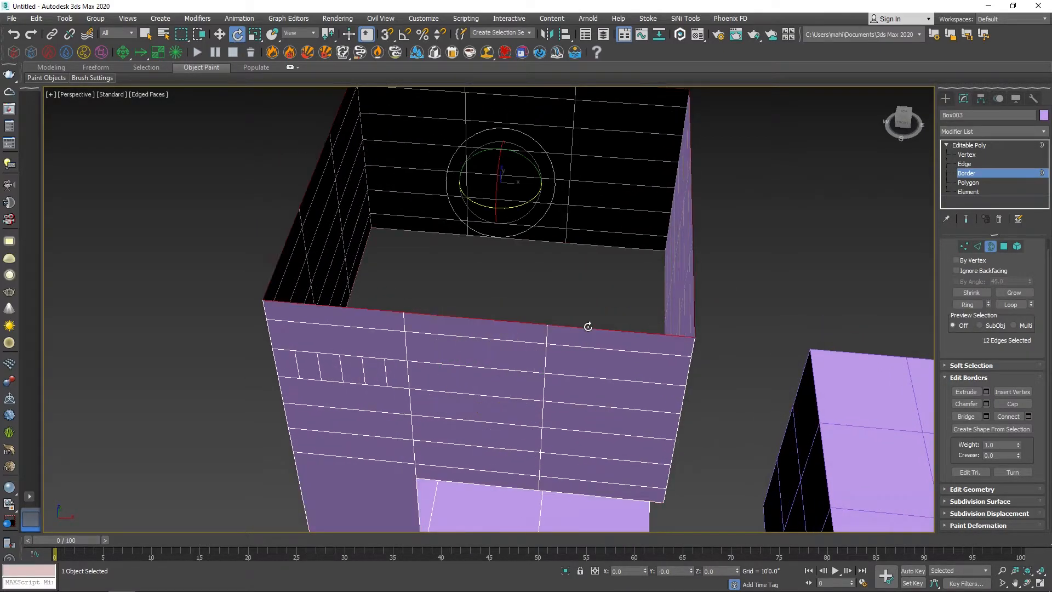
# Start an Extrude on the top border with both height and width set to 0
pyautogui.scroll(-4, 570, 292)
pyautogui.keyDown('alt'); pyautogui.moveTo(569, 290); pyautogui.dragTo(577, 340, button='middle'); pyautogui.keyUp('alt')
pyautogui.moveTo(492, 317); pyautogui.dragTo(494, 311, button='middle')
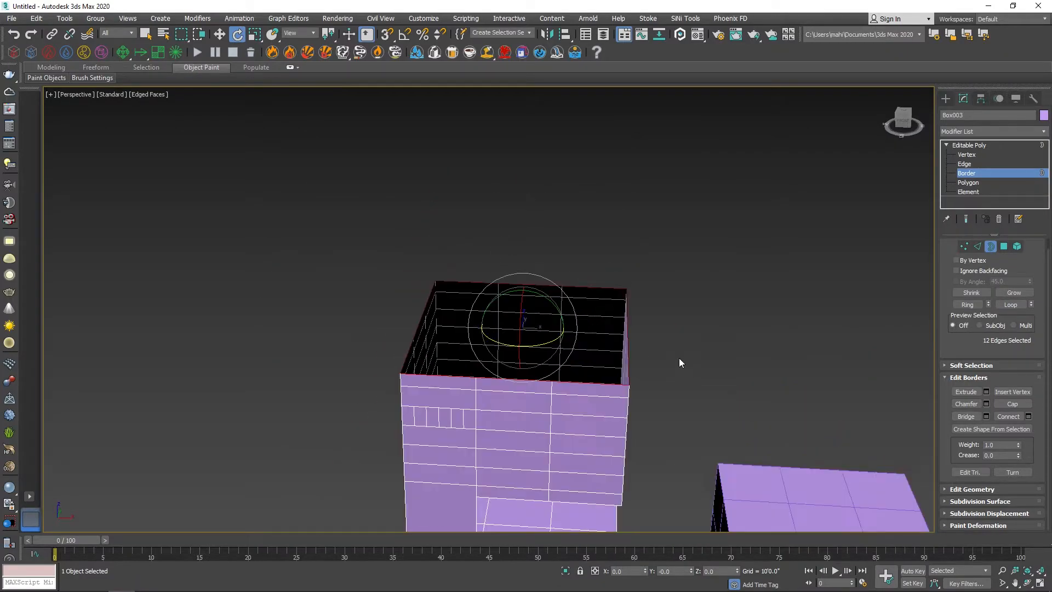
pyautogui.moveTo(621, 354); pyautogui.dragTo(632, 313, button='middle')
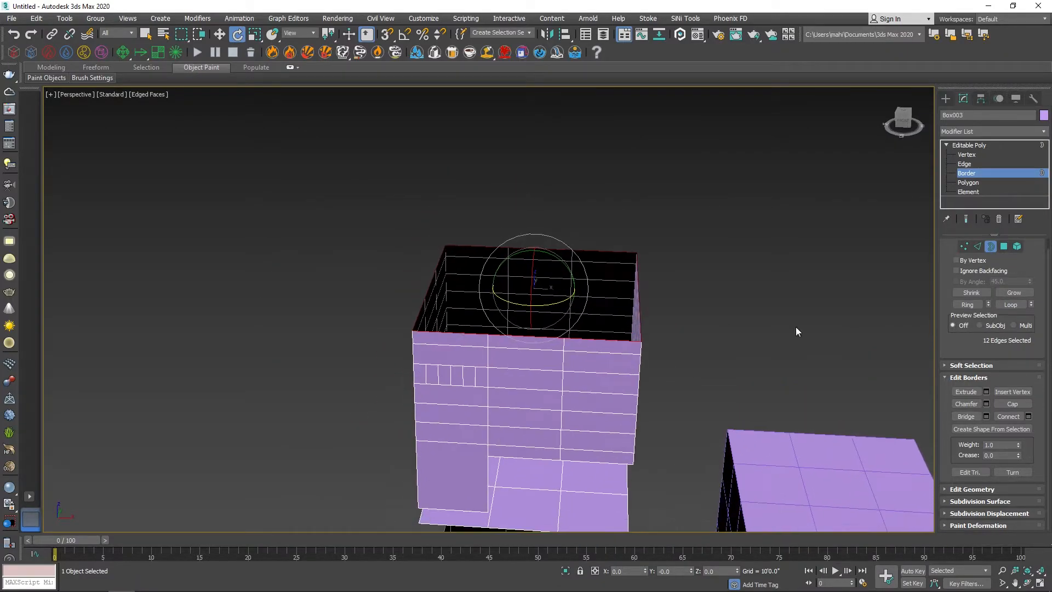
pyautogui.click(987, 392)
pyautogui.moveTo(496, 317); pyautogui.dragTo(505, 382)
pyautogui.write('0')
pyautogui.press('Return')
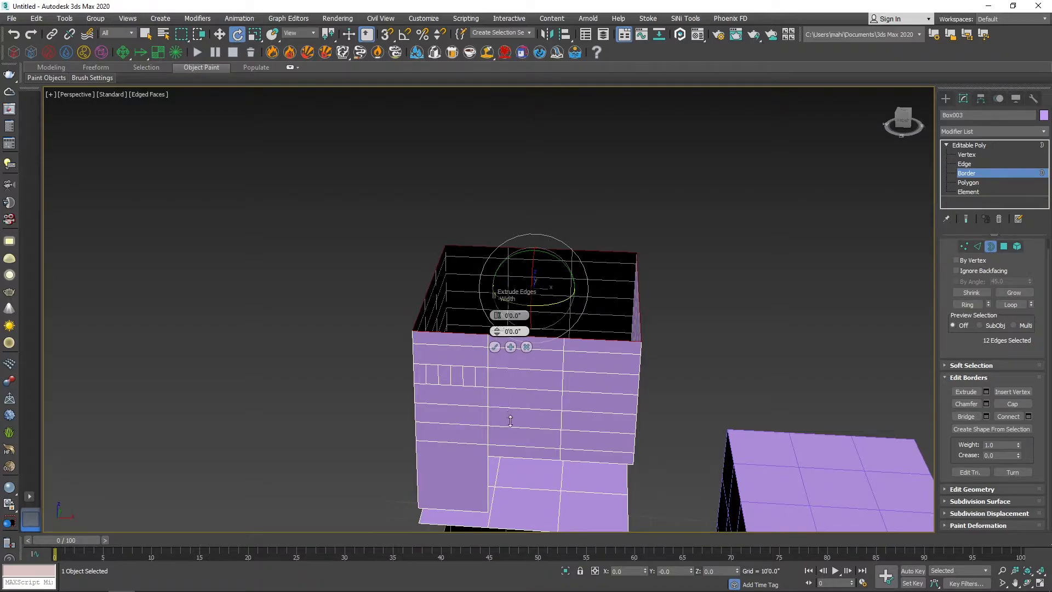
# Build up the walls by raising the extruded top border in successive vertical sections, applying the zero-height extrusion between moves
pyautogui.press('w')
pyautogui.moveTo(534, 244); pyautogui.dragTo(533, 113)
pyautogui.click(511, 348)
pyautogui.moveTo(573, 228); pyautogui.dragTo(559, 355, button='middle')
pyautogui.click(511, 347)
pyautogui.moveTo(521, 277); pyautogui.dragTo(519, 171)
pyautogui.scroll(-2, 520, 272)
pyautogui.keyDown('alt'); pyautogui.moveTo(558, 322); pyautogui.dragTo(559, 330, button='middle'); pyautogui.keyUp('alt')
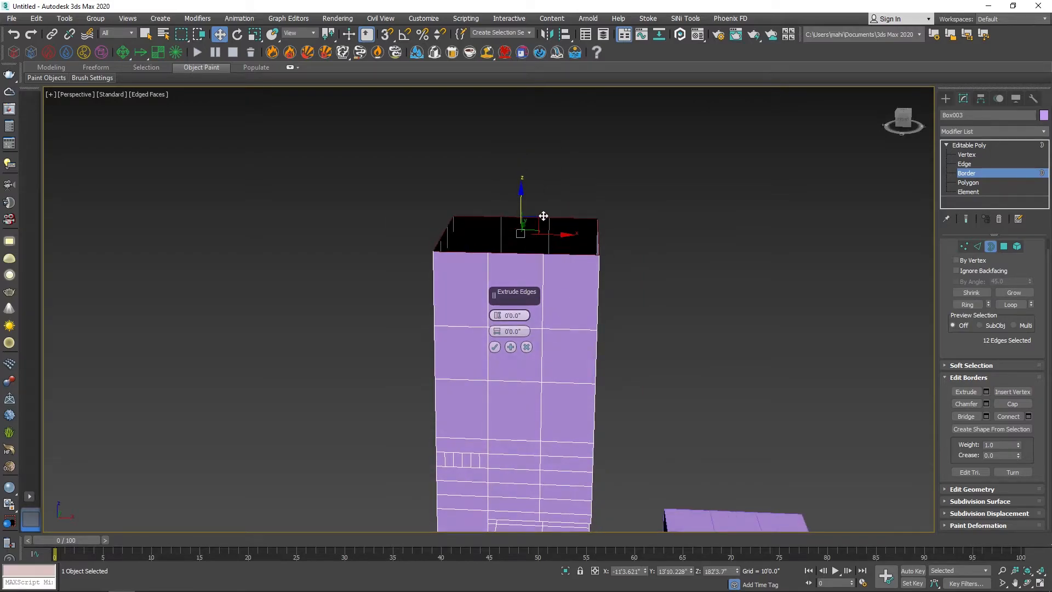
# Add another extruded section, raise its border, and tilt and shift it along X to start a bend
pyautogui.click(510, 347)
pyautogui.moveTo(520, 219); pyautogui.dragTo(568, 154)
pyautogui.press('e')
pyautogui.keyDown('alt'); pyautogui.moveTo(563, 209); pyautogui.dragTo(530, 239, button='middle'); pyautogui.keyUp('alt')
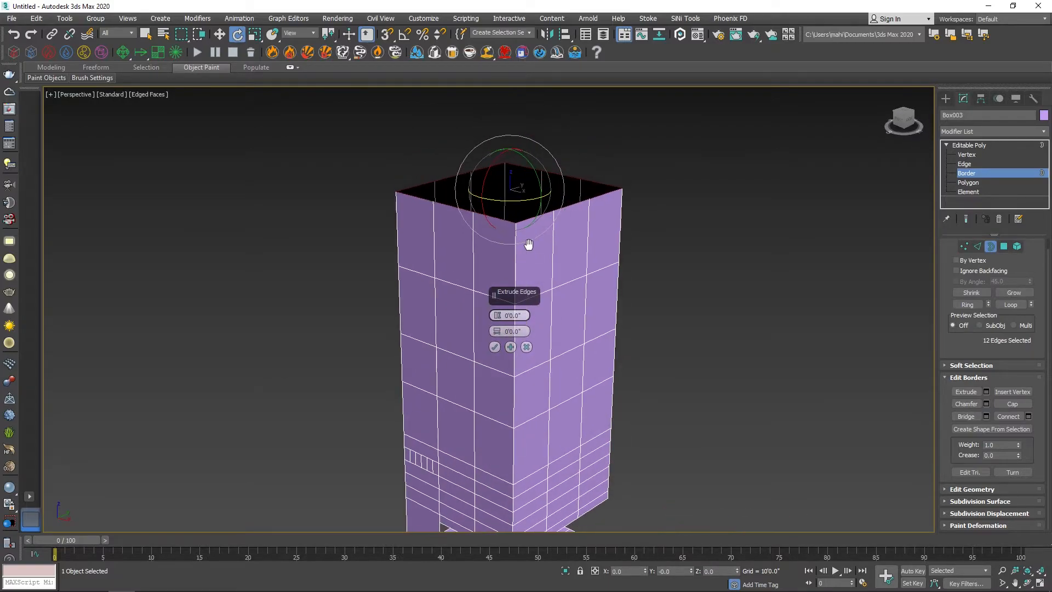
pyautogui.moveTo(535, 172); pyautogui.dragTo(518, 190)
pyautogui.press('w')
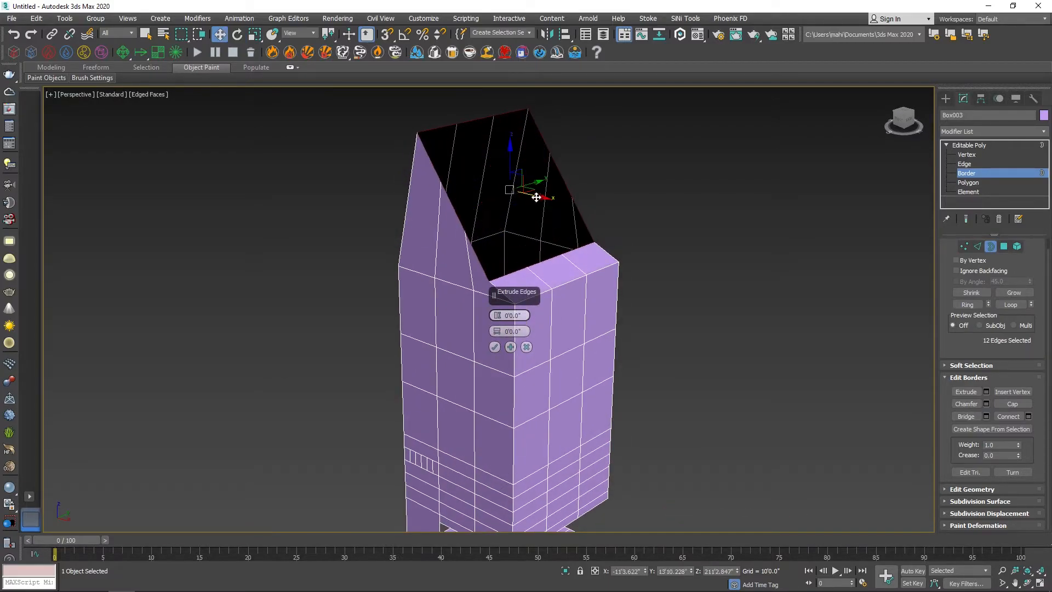
pyautogui.moveTo(568, 211); pyautogui.dragTo(627, 239)
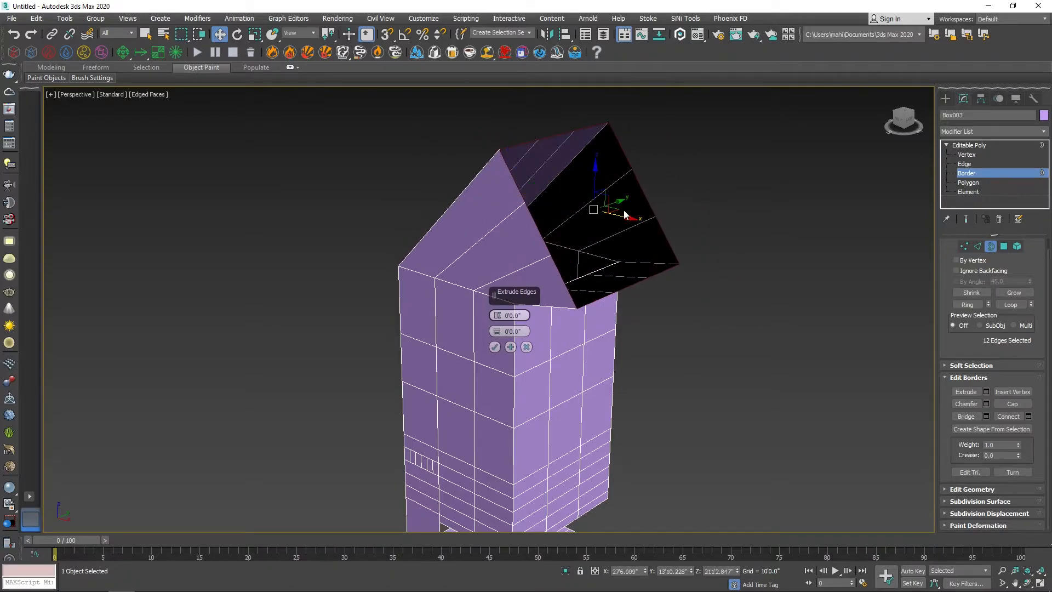
pyautogui.press('e')
pyautogui.press('w')
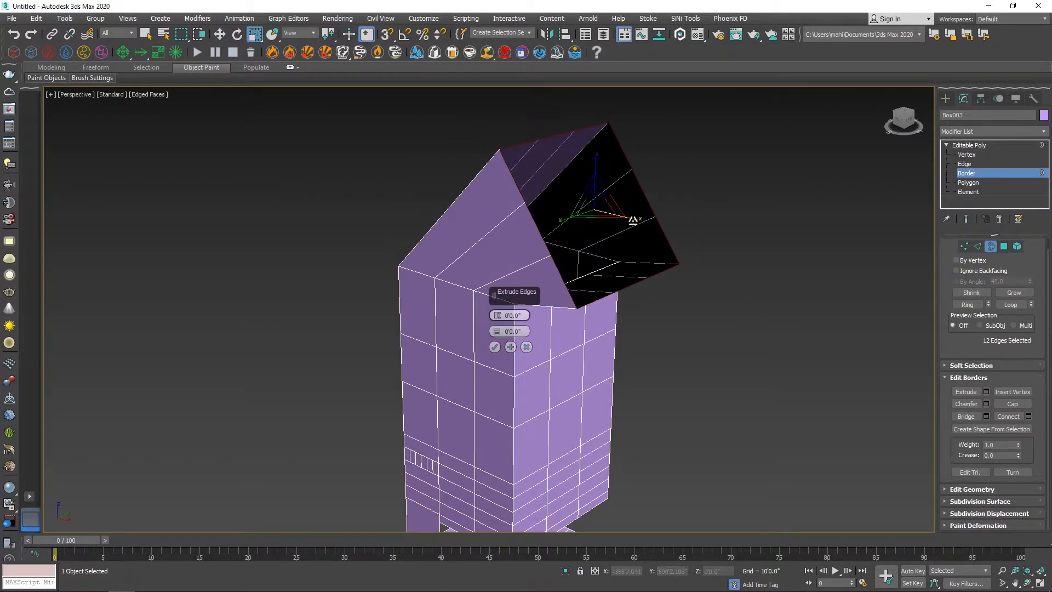
pyautogui.moveTo(631, 219); pyautogui.dragTo(559, 159)
pyautogui.press('e')
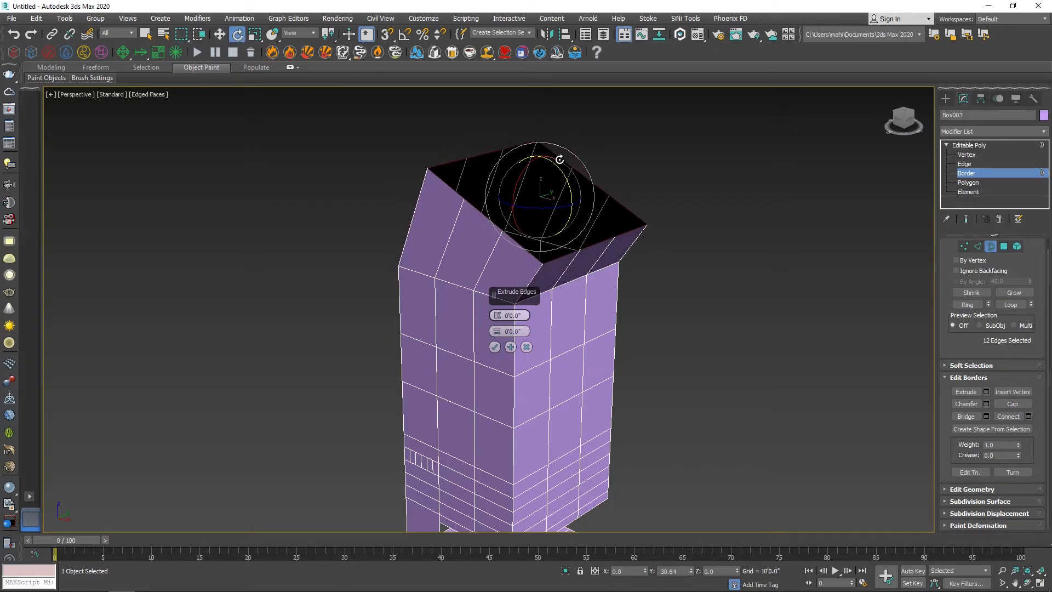
# Extrude the next section of the bend, moving its border up and outward along X and tilting it further
pyautogui.click(510, 347)
pyautogui.press('w')
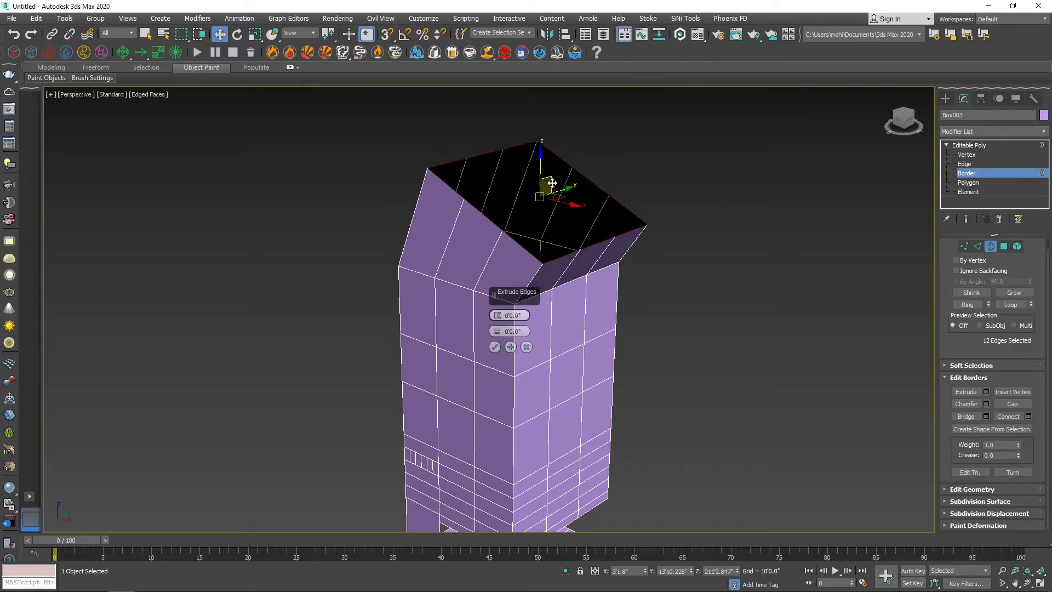
pyautogui.moveTo(552, 183); pyautogui.dragTo(594, 122)
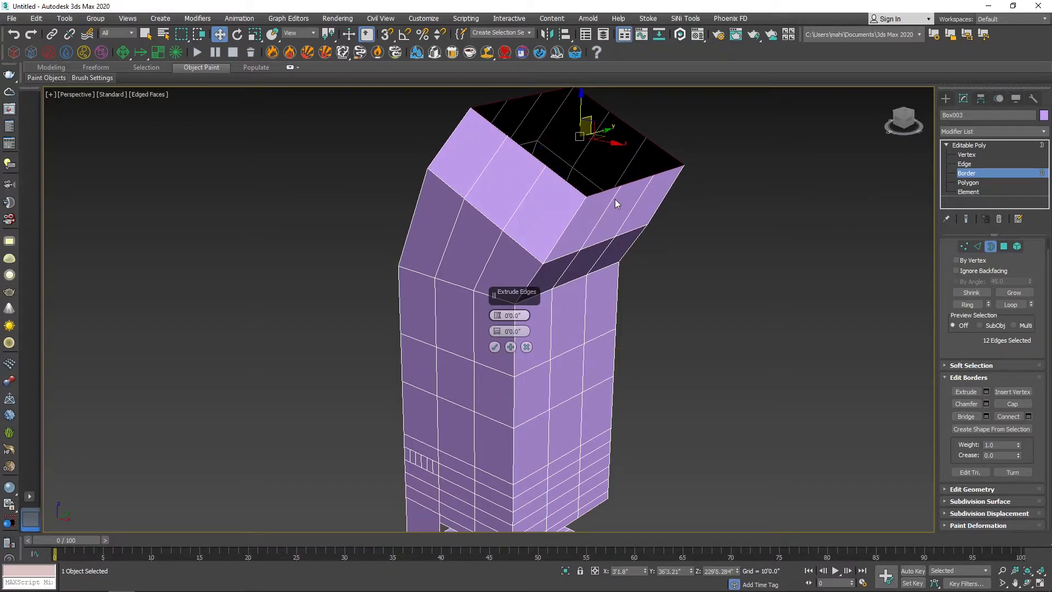
pyautogui.scroll(-2, 642, 230)
pyautogui.keyDown('alt'); pyautogui.moveTo(642, 230); pyautogui.dragTo(631, 192, button='middle'); pyautogui.keyUp('alt')
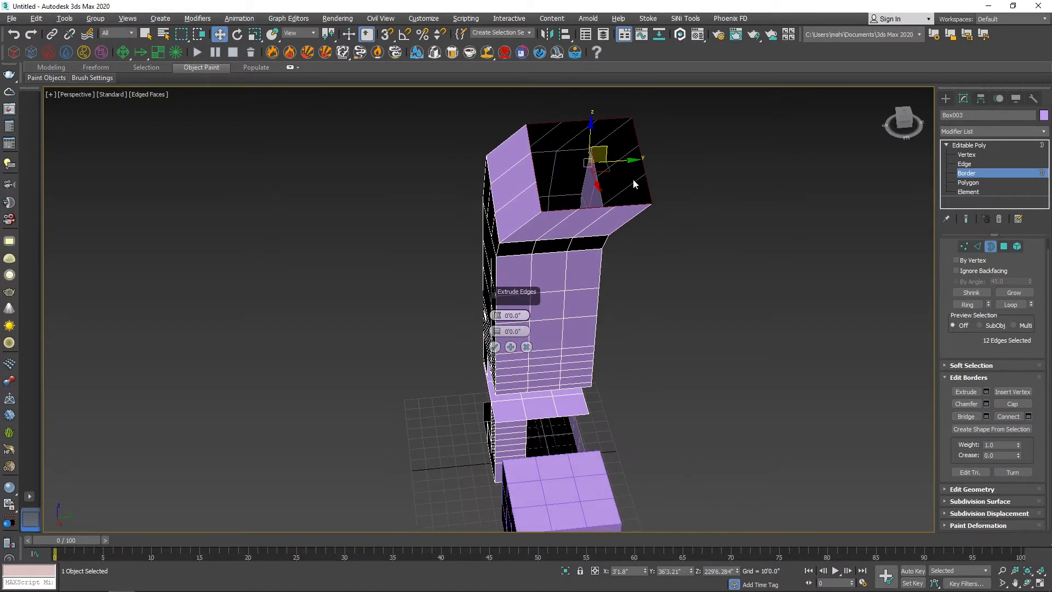
pyautogui.moveTo(633, 161); pyautogui.dragTo(594, 164)
pyautogui.moveTo(594, 164)
pyautogui.keyDown('alt'); pyautogui.mouseDown(button='middle')
pyautogui.moveTo(626, 216)
pyautogui.moveTo(575, 171)
pyautogui.mouseUp(button='middle'); pyautogui.keyUp('alt')
pyautogui.moveTo(594, 166); pyautogui.dragTo(634, 130)
pyautogui.press('e')
pyautogui.press('w')
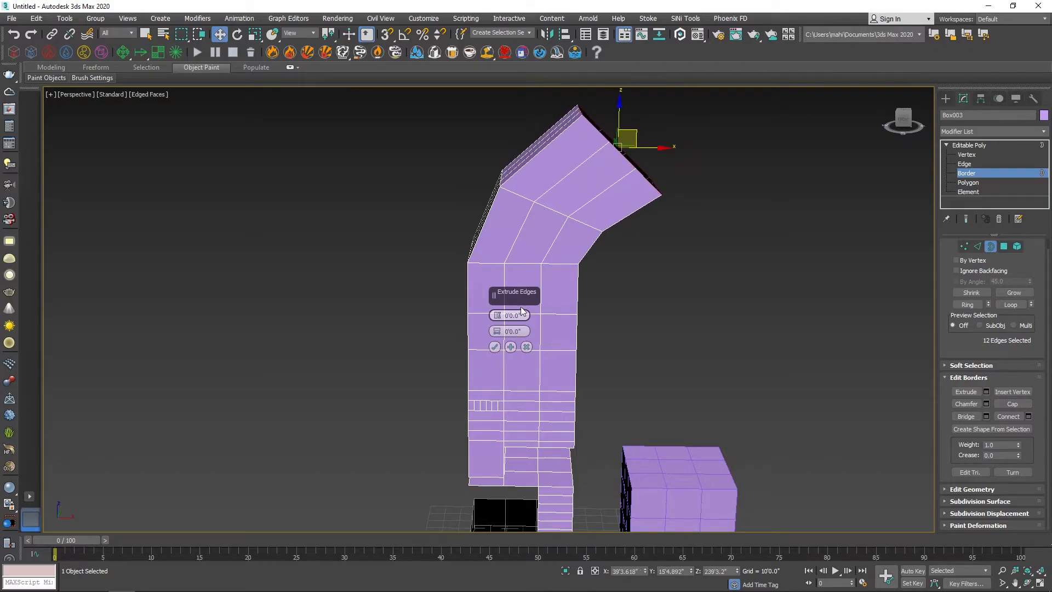
# Extend the bend with a final section moved outward and rotated towards the side, and accept the extrusion
pyautogui.moveTo(693, 261); pyautogui.dragTo(581, 323, button='middle')
pyautogui.moveTo(527, 208); pyautogui.dragTo(602, 189)
pyautogui.press('e')
pyautogui.press('w')
pyautogui.moveTo(563, 143); pyautogui.dragTo(567, 163)
pyautogui.scroll(-5, 581, 198)
pyautogui.keyDown('alt'); pyautogui.moveTo(638, 253); pyautogui.dragTo(463, 369, button='middle'); pyautogui.keyUp('alt')
pyautogui.click(494, 346)
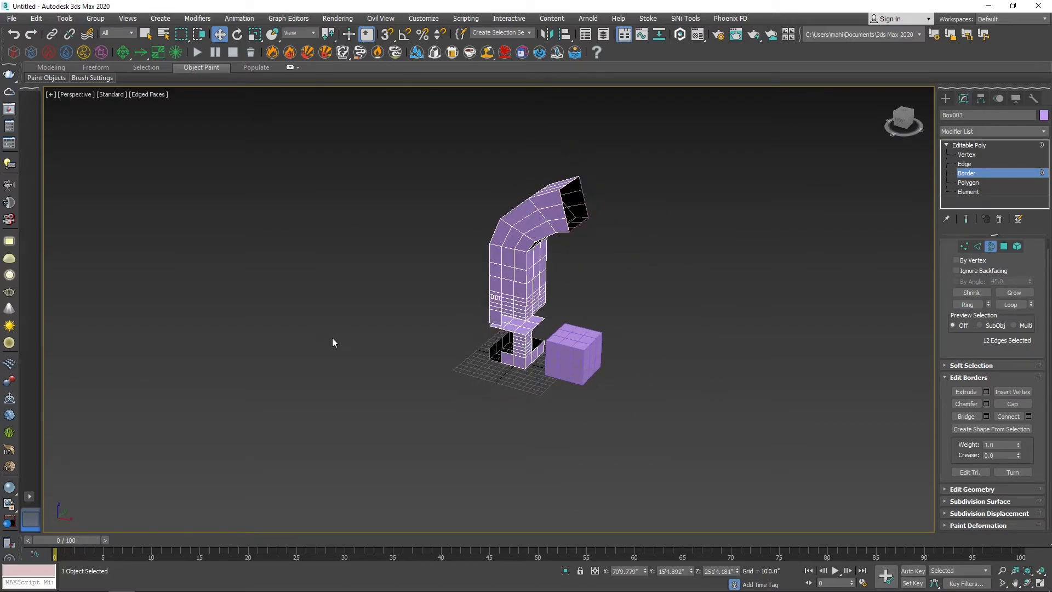
# Select the separate segmented box Box002, switch it to Polygon level and clear its polygon selection
pyautogui.keyDown('alt'); pyautogui.moveTo(328, 343); pyautogui.dragTo(571, 242, button='middle'); pyautogui.keyUp('alt')
pyautogui.scroll(6, 600, 208)
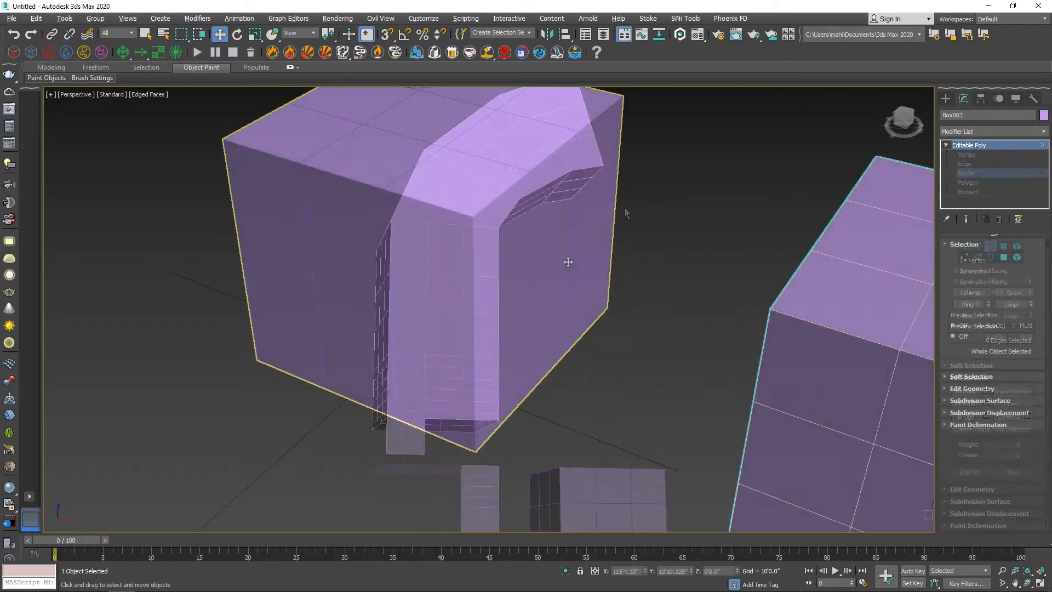
pyautogui.click(1004, 257)
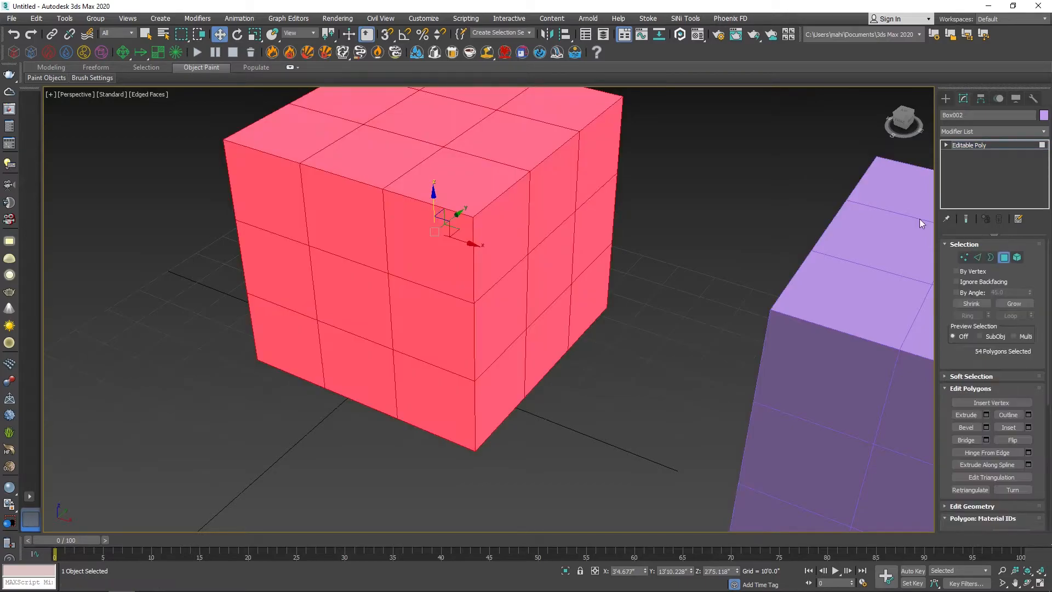
pyautogui.click(643, 290)
# Practise selecting single polygons on Box002 and adding further polygons from its faces to the selection
pyautogui.keyDown('alt'); pyautogui.moveTo(547, 291); pyautogui.dragTo(693, 373, button='middle'); pyautogui.keyUp('alt')
pyautogui.scroll(3, 519, 327)
pyautogui.keyDown('alt'); pyautogui.moveTo(518, 327); pyautogui.dragTo(545, 263, button='middle'); pyautogui.keyUp('alt')
pyautogui.click(545, 263)
pyautogui.keyDown('ctrl'); pyautogui.click(432, 371); pyautogui.keyUp('ctrl')
pyautogui.click(586, 367)
pyautogui.keyDown('ctrl'); pyautogui.click(446, 362); pyautogui.keyUp('ctrl')
pyautogui.keyDown('ctrl'); pyautogui.click(591, 271); pyautogui.keyUp('ctrl')
pyautogui.keyDown('ctrl'); pyautogui.click(687, 362); pyautogui.keyUp('ctrl')
pyautogui.keyDown('ctrl'); pyautogui.click(521, 512); pyautogui.keyUp('ctrl')
# Select the centre polygon of one side face, grow the selection by one ring and shrink it back
pyautogui.keyDown('alt'); pyautogui.moveTo(521, 512); pyautogui.dragTo(619, 318, button='middle'); pyautogui.keyUp('alt')
pyautogui.click(625, 317)
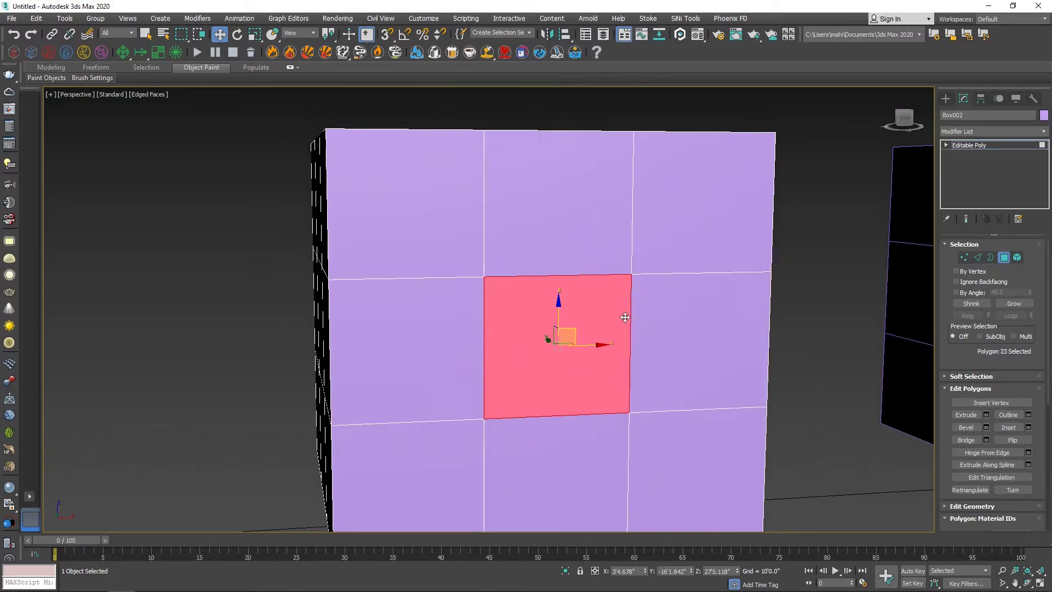
pyautogui.scroll(3, 578, 341)
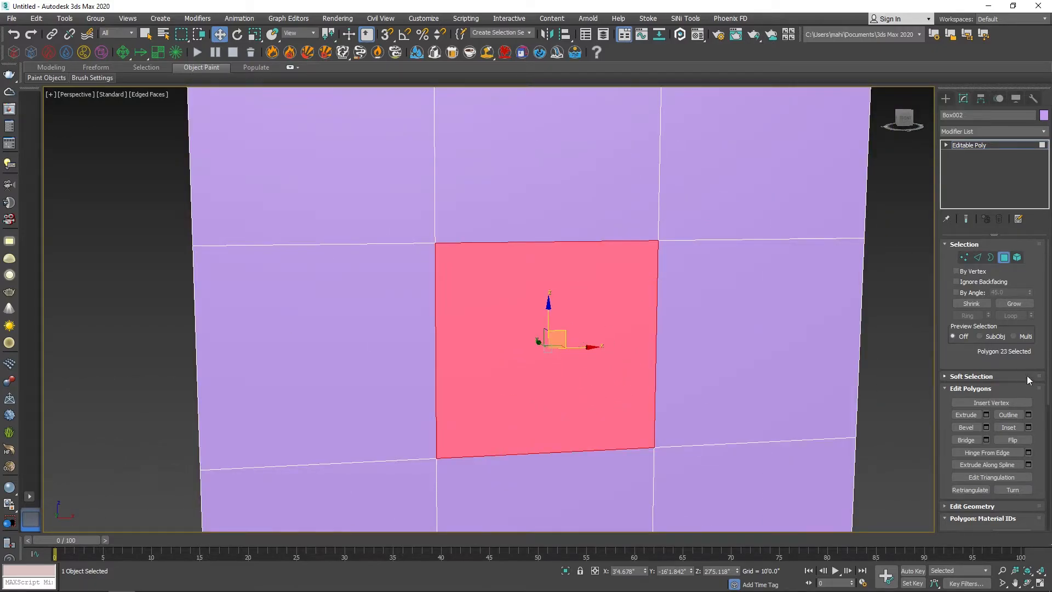
pyautogui.click(1011, 305)
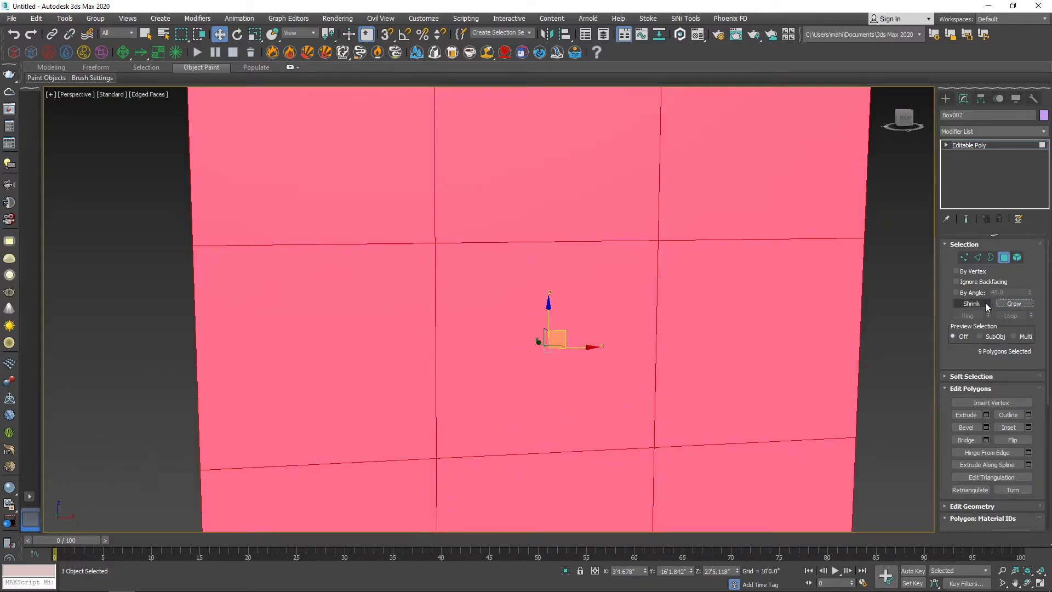
pyautogui.click(985, 304)
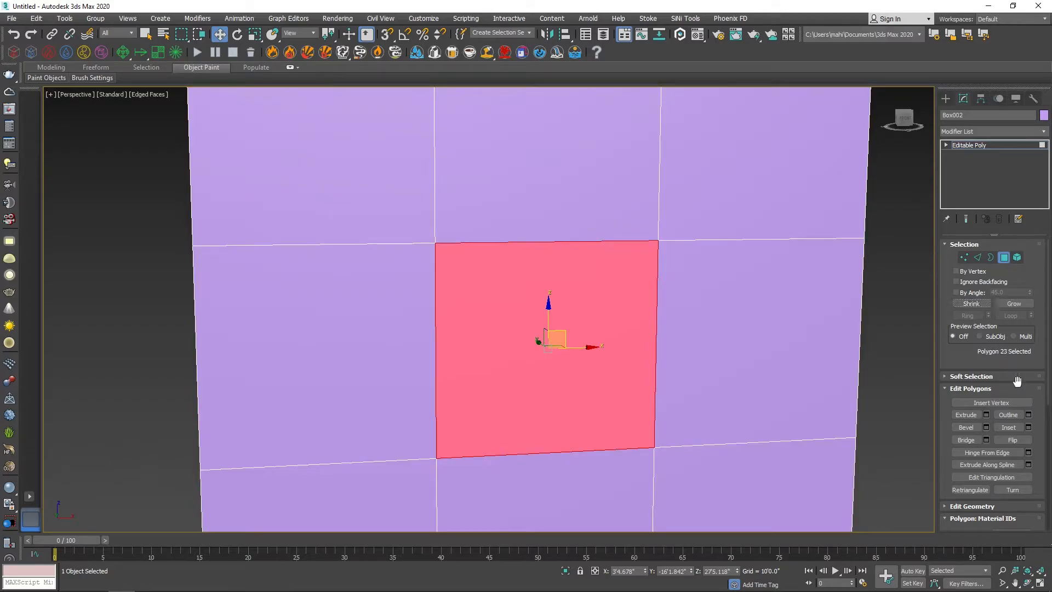
# Extrude the centre polygon outward, trying the different extrusion types and adjusting the height before accepting
pyautogui.scroll(-5, 1017, 379)
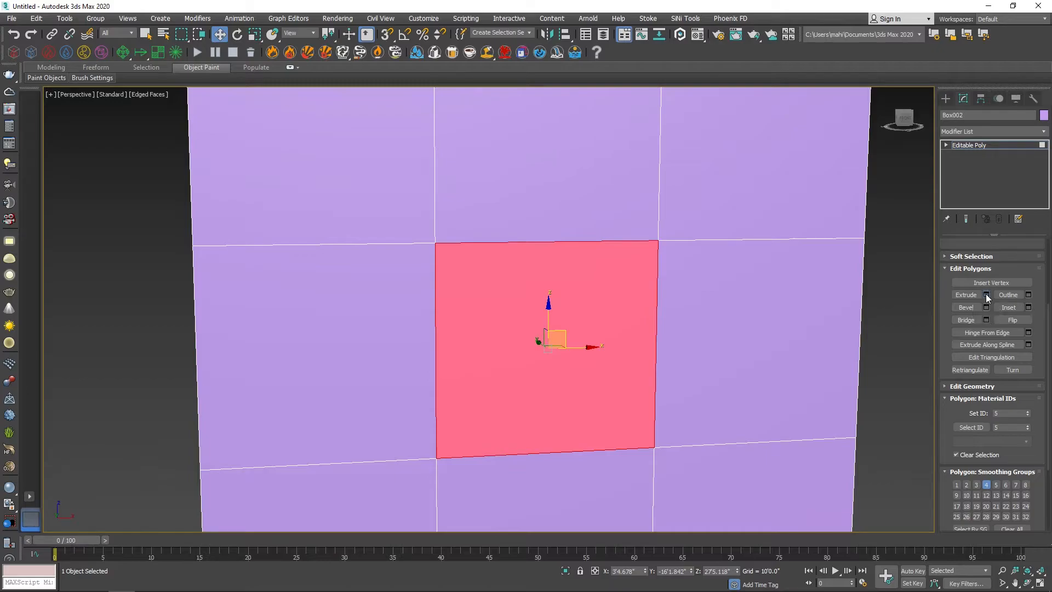
pyautogui.click(986, 295)
pyautogui.keyDown('alt'); pyautogui.moveTo(803, 308); pyautogui.dragTo(631, 351, button='middle'); pyautogui.keyUp('alt')
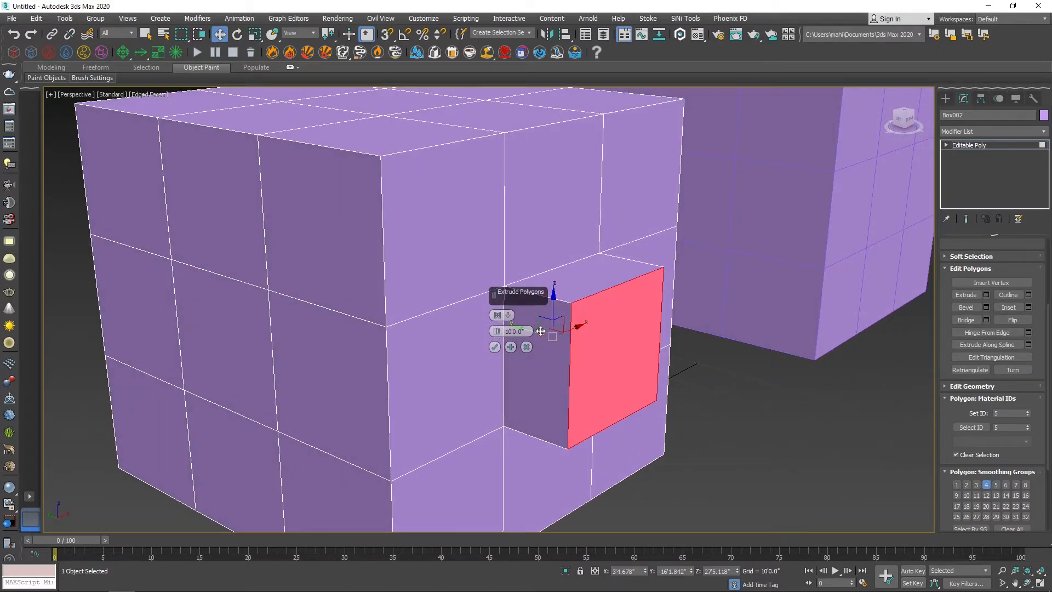
pyautogui.moveTo(498, 328); pyautogui.dragTo(511, 307)
pyautogui.click(497, 316)
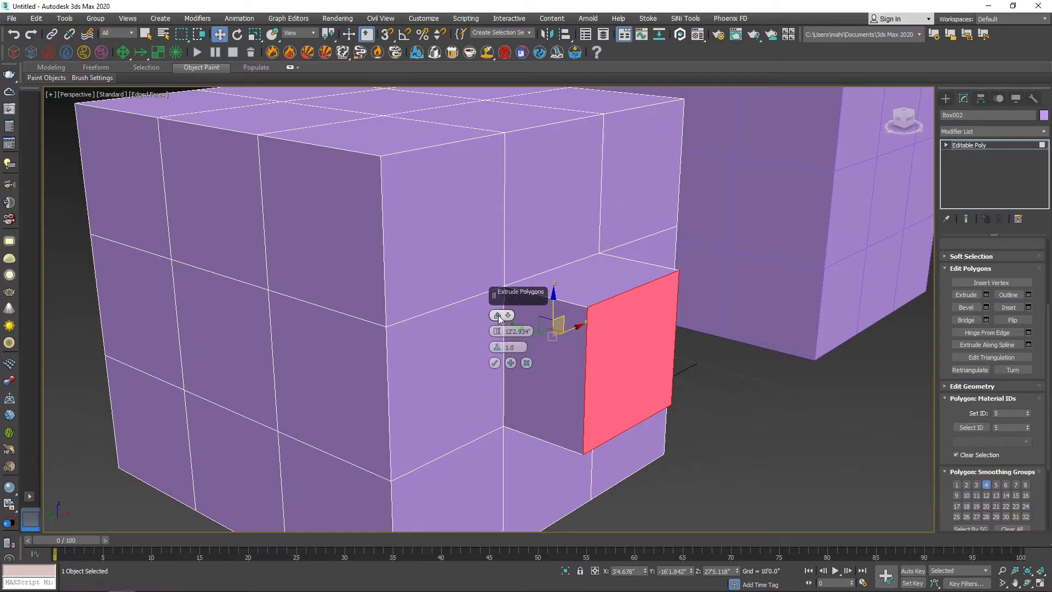
pyautogui.moveTo(497, 335)
pyautogui.mouseDown()
pyautogui.moveTo(498, 299)
pyautogui.moveTo(498, 361)
pyautogui.moveTo(505, 326)
pyautogui.mouseUp()
pyautogui.click(499, 317)
pyautogui.click(495, 348)
# Bevel the centre polygon of another side face with height 0 and outline -1'4.897" to inset it
pyautogui.scroll(-3, 516, 398)
pyautogui.keyDown('alt'); pyautogui.moveTo(516, 399); pyautogui.dragTo(517, 287, button='middle'); pyautogui.keyUp('alt')
pyautogui.click(535, 282)
pyautogui.click(503, 349)
pyautogui.scroll(2, 503, 350)
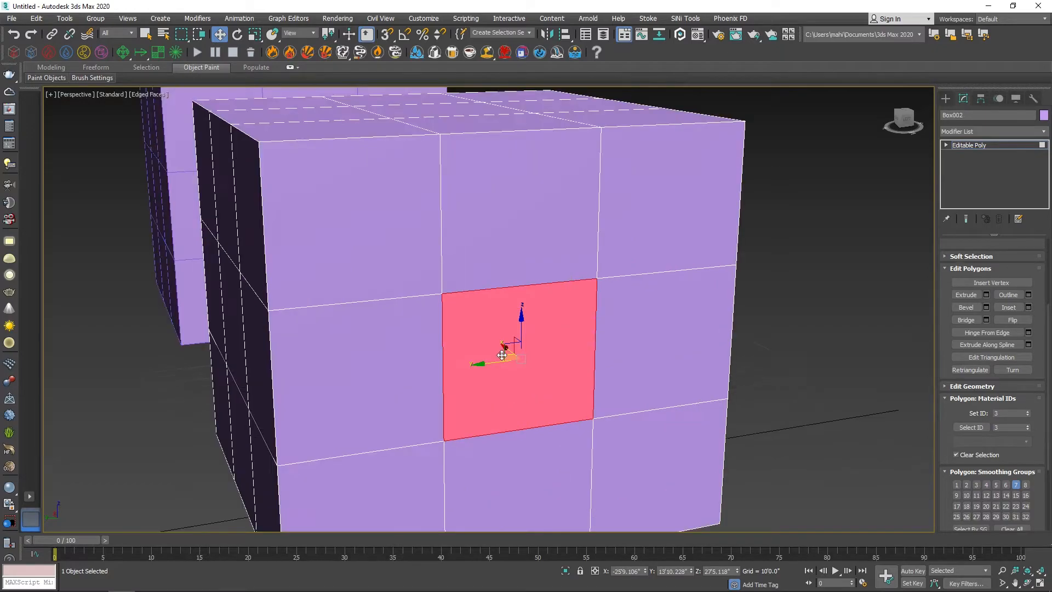
pyautogui.click(986, 307)
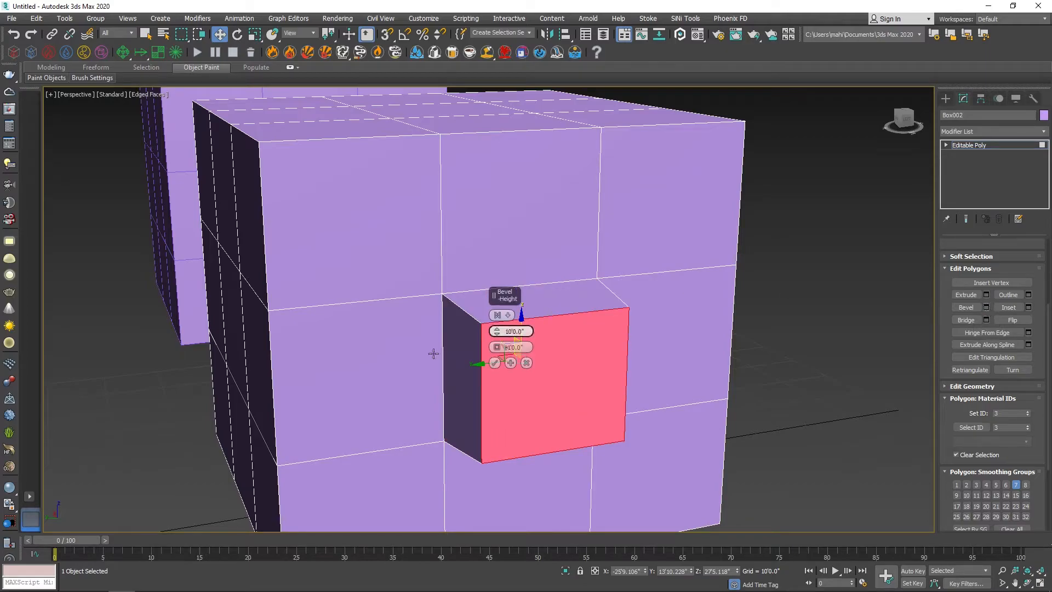
pyautogui.moveTo(496, 346); pyautogui.dragTo(539, 359)
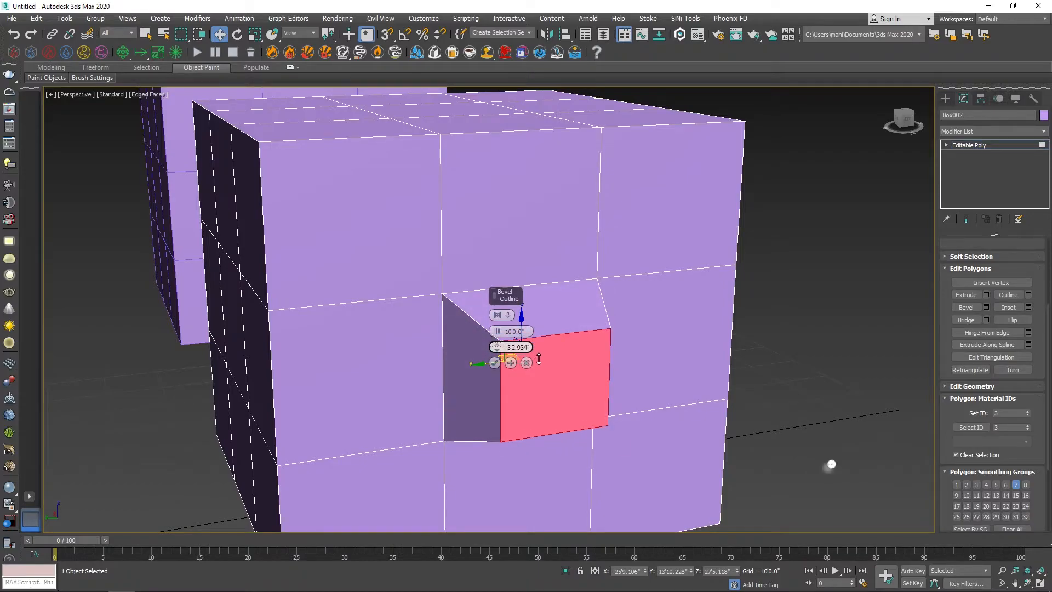
pyautogui.moveTo(497, 331); pyautogui.dragTo(498, 376)
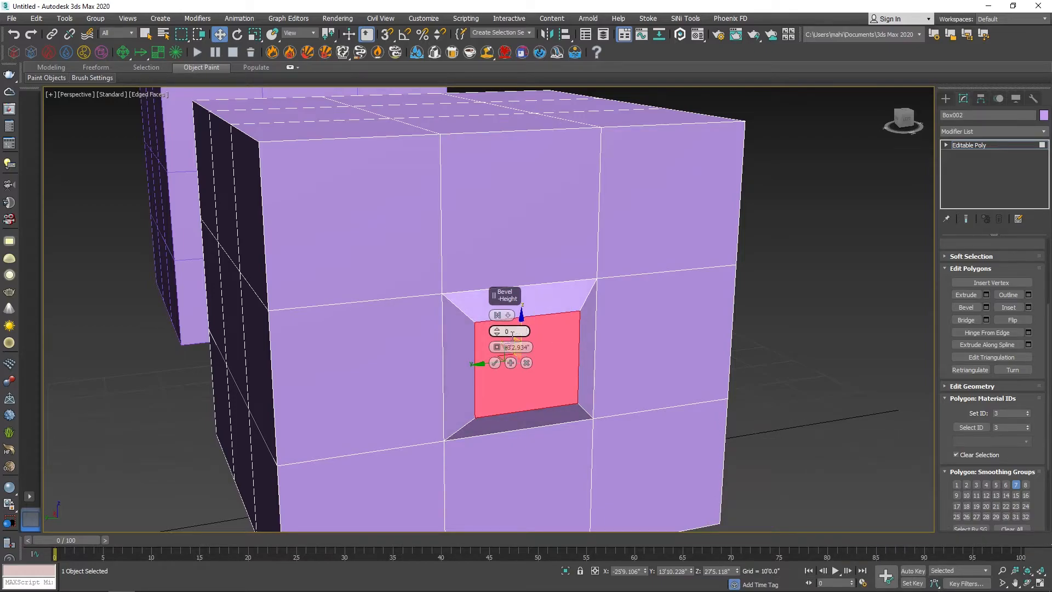
pyautogui.press('Return')
pyautogui.keyDown('alt'); pyautogui.moveTo(450, 376); pyautogui.dragTo(482, 378, button='middle'); pyautogui.keyUp('alt')
pyautogui.moveTo(497, 349); pyautogui.dragTo(497, 337)
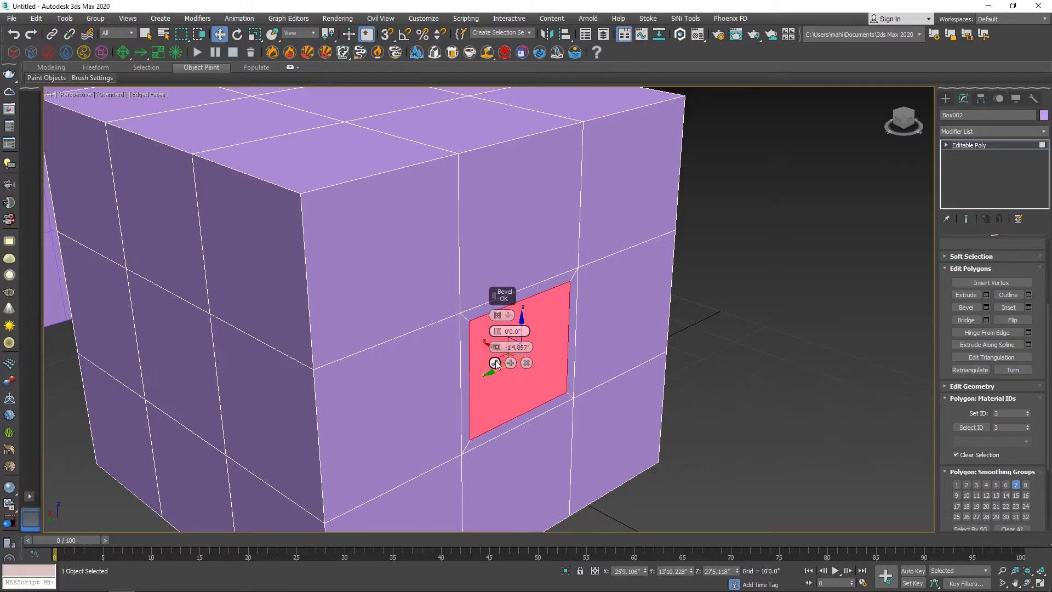
pyautogui.click(495, 363)
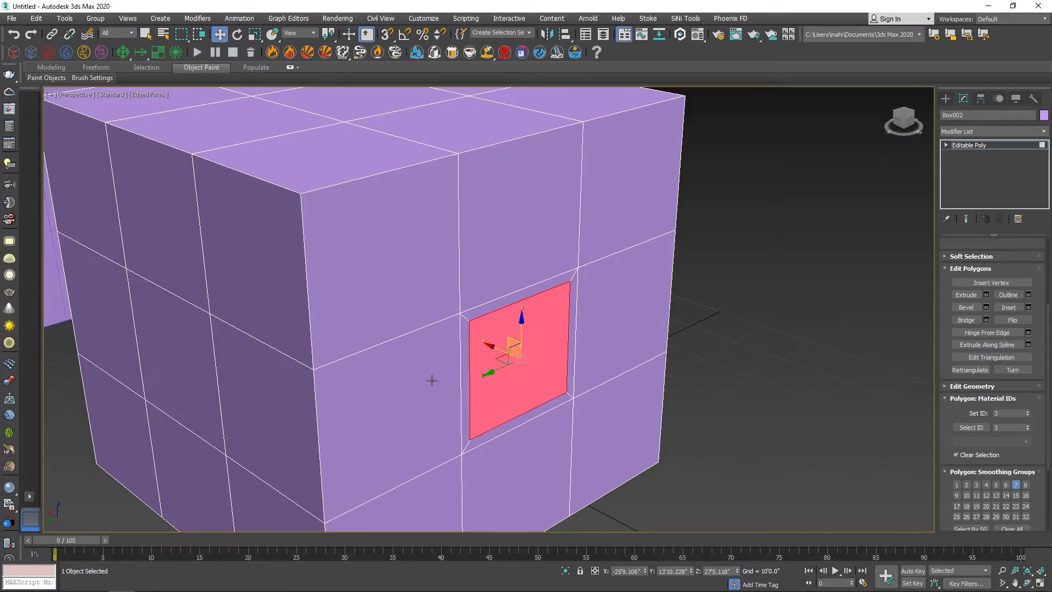
# Try extruding the inset polygon and moving it inward along X, and undo the move
pyautogui.click(986, 295)
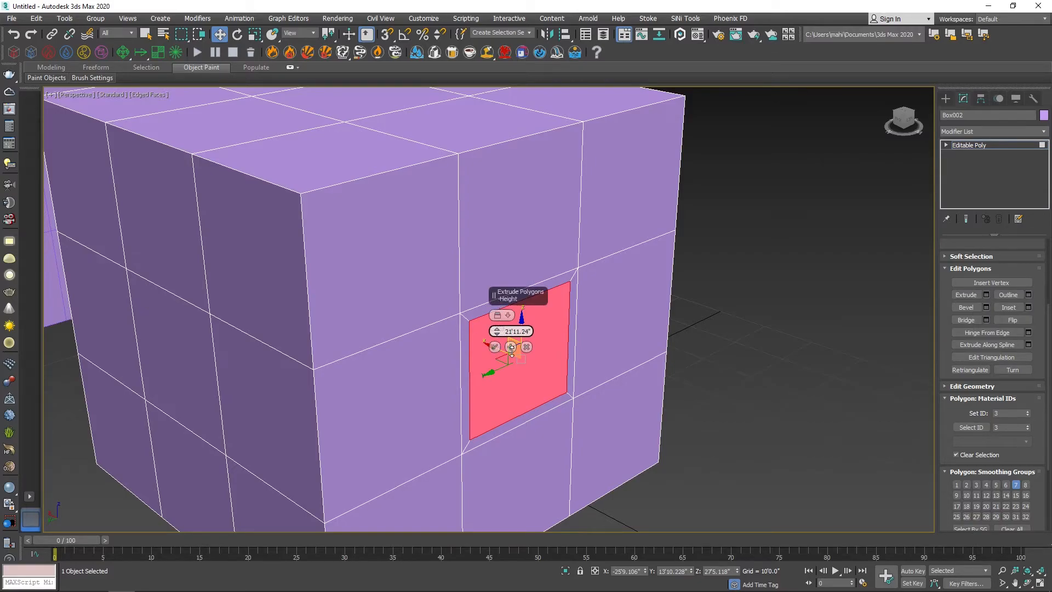
pyautogui.moveTo(514, 382); pyautogui.dragTo(501, 336)
pyautogui.click(525, 348)
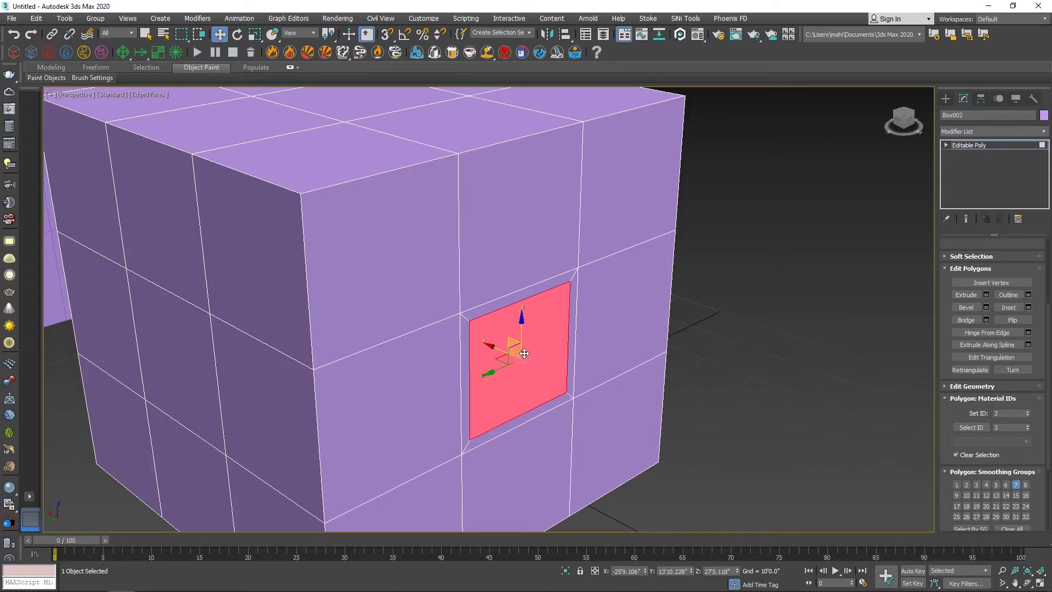
pyautogui.moveTo(496, 346); pyautogui.dragTo(434, 321)
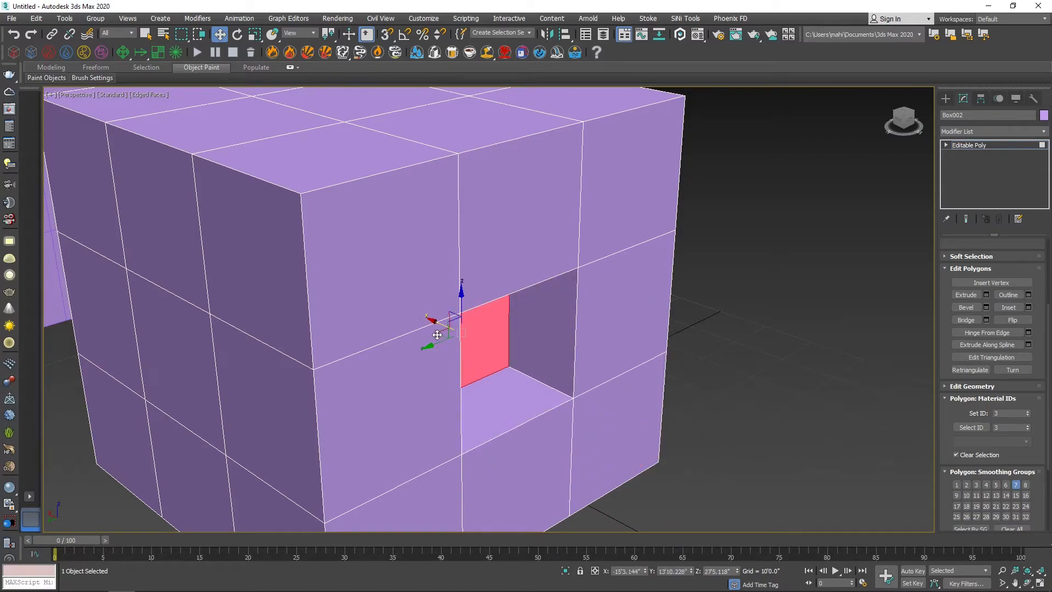
pyautogui.hotkey('ctrl', 'z')
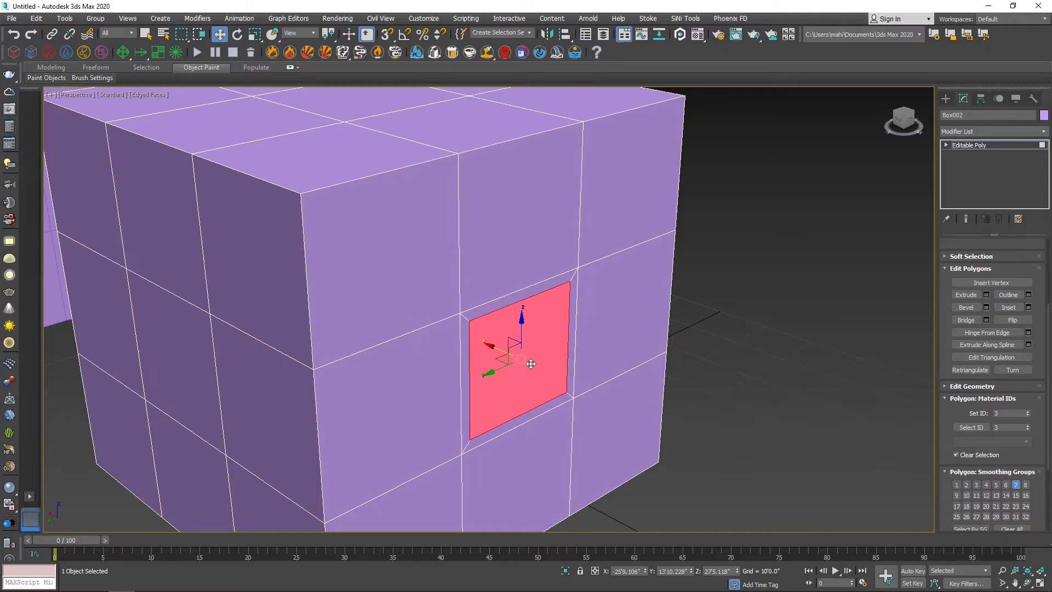
# Extrude the inset polygon inward by -2'4.137" to form a recess
pyautogui.click(986, 295)
pyautogui.moveTo(496, 326); pyautogui.dragTo(517, 444)
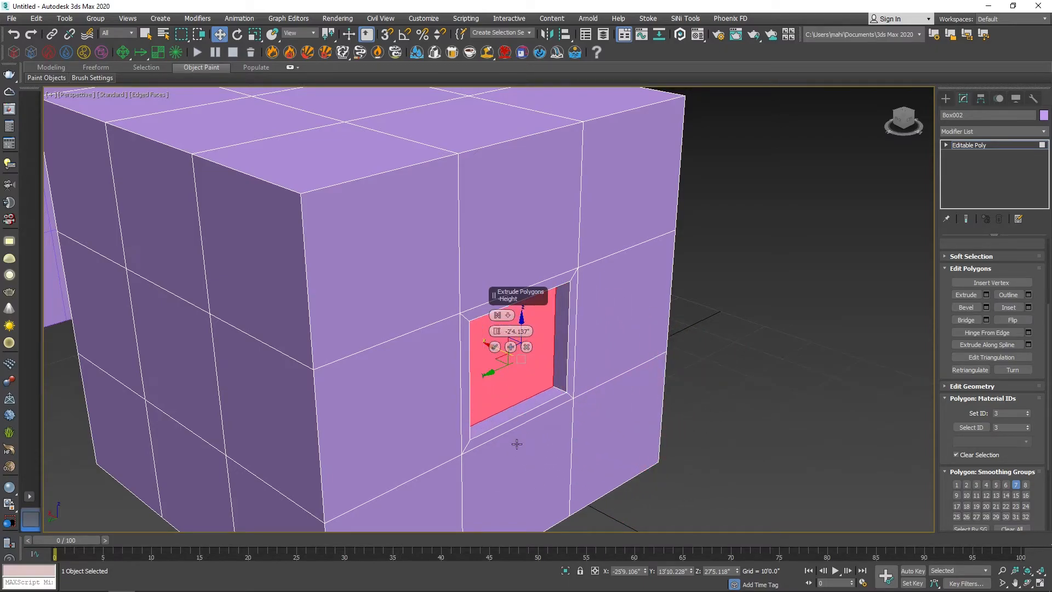
pyautogui.click(494, 348)
# Select the four narrow frame polygons around the recess and extrude them outward by 0'11.04"
pyautogui.click(712, 392)
pyautogui.keyDown('alt'); pyautogui.moveTo(645, 395); pyautogui.dragTo(670, 392, button='middle'); pyautogui.keyUp('alt')
pyautogui.click(565, 258)
pyautogui.keyDown('ctrl'); pyautogui.click(600, 294); pyautogui.keyUp('ctrl')
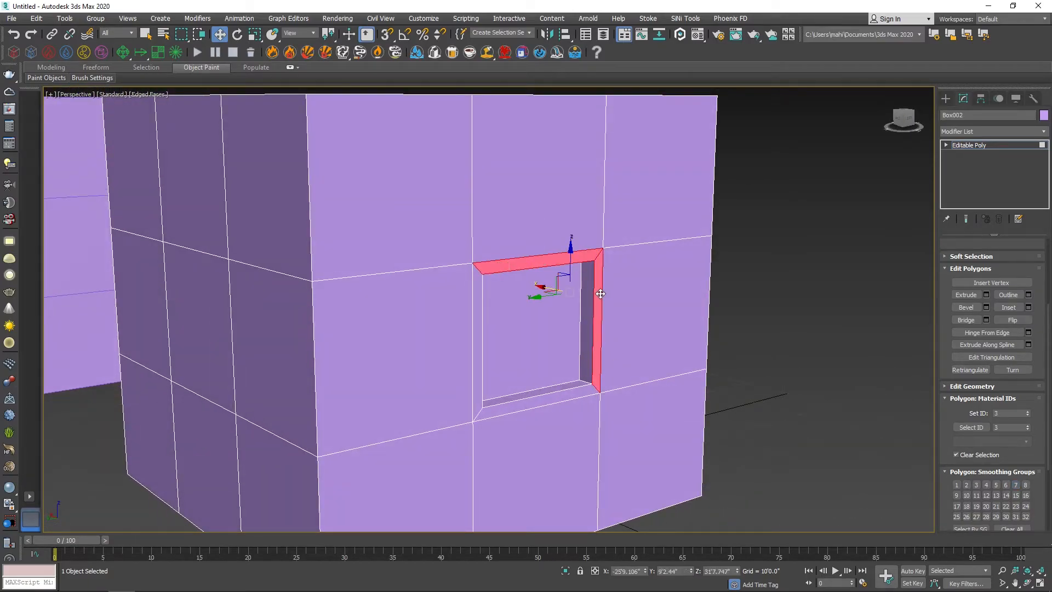
pyautogui.keyDown('ctrl'); pyautogui.click(554, 394); pyautogui.keyUp('ctrl')
pyautogui.keyDown('ctrl'); pyautogui.click(482, 379); pyautogui.keyUp('ctrl')
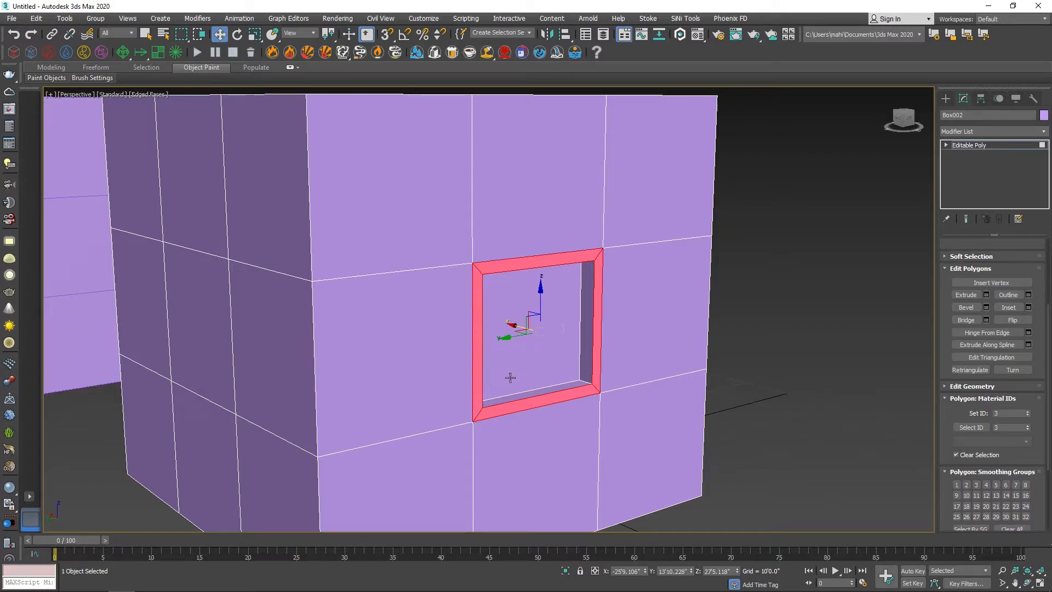
pyautogui.click(985, 295)
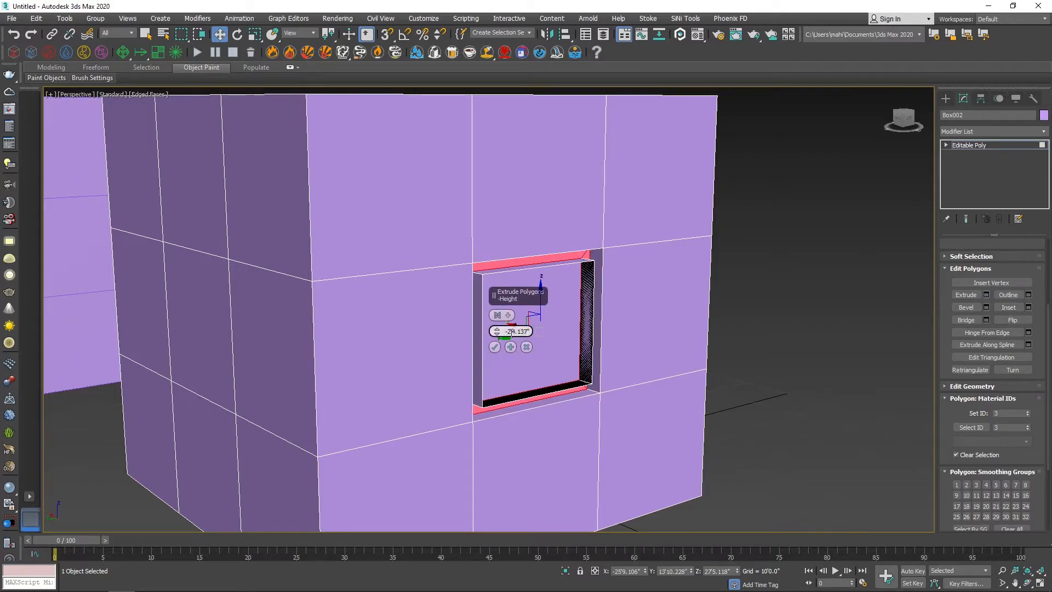
pyautogui.moveTo(495, 330); pyautogui.dragTo(495, 316)
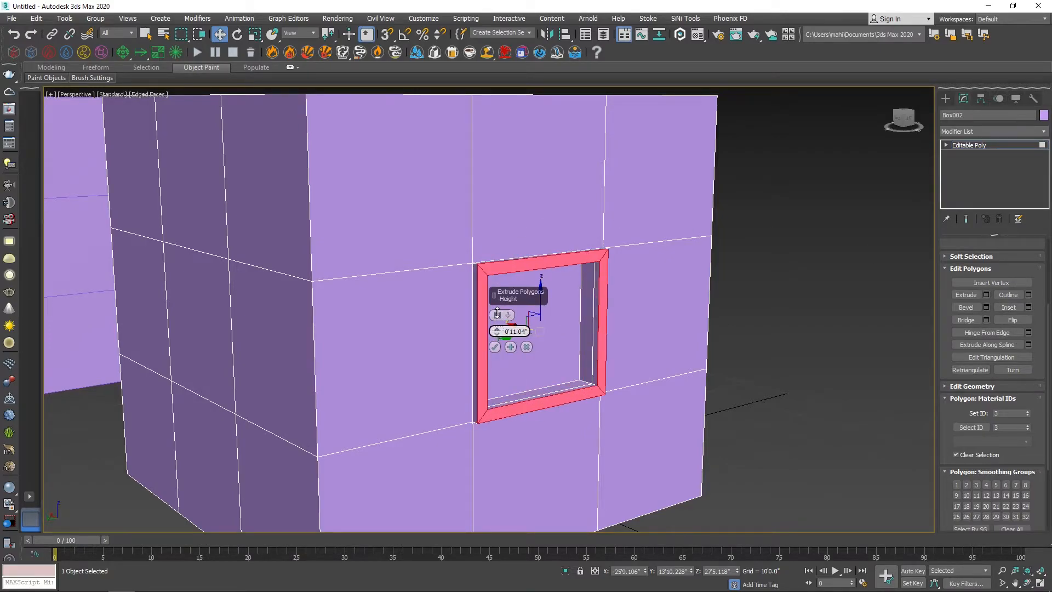
pyautogui.click(494, 346)
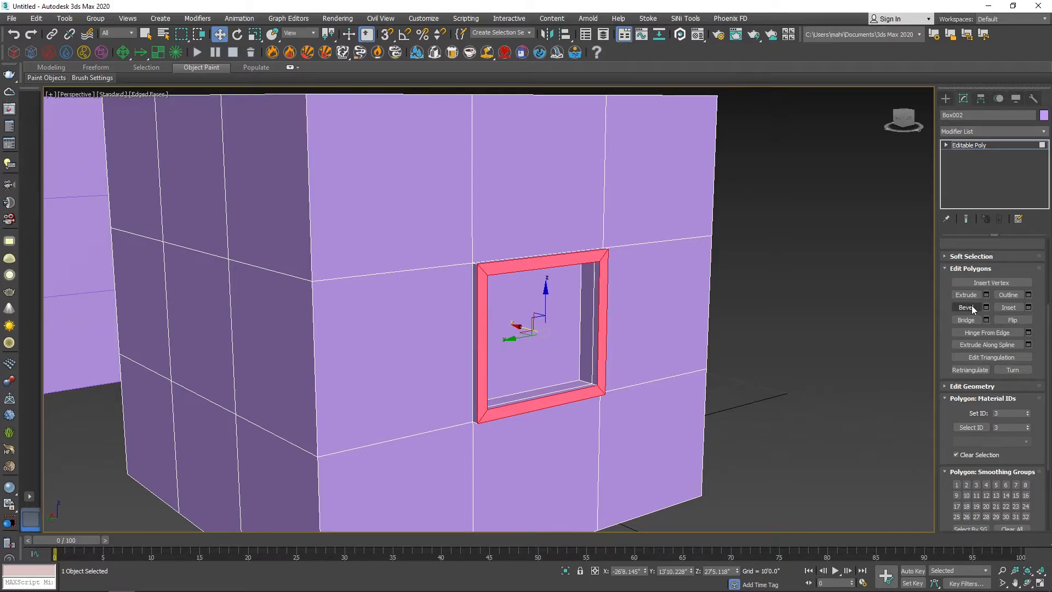
# Inset the recess's back polygon using Bevel with height 0 and outline -1'4.897"
pyautogui.click(563, 348)
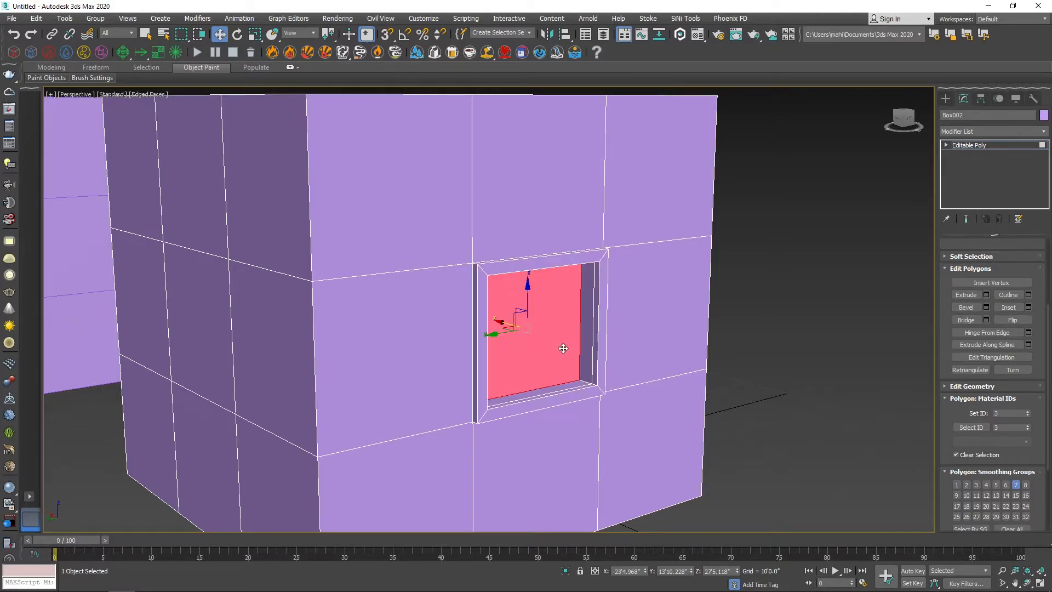
pyautogui.click(985, 307)
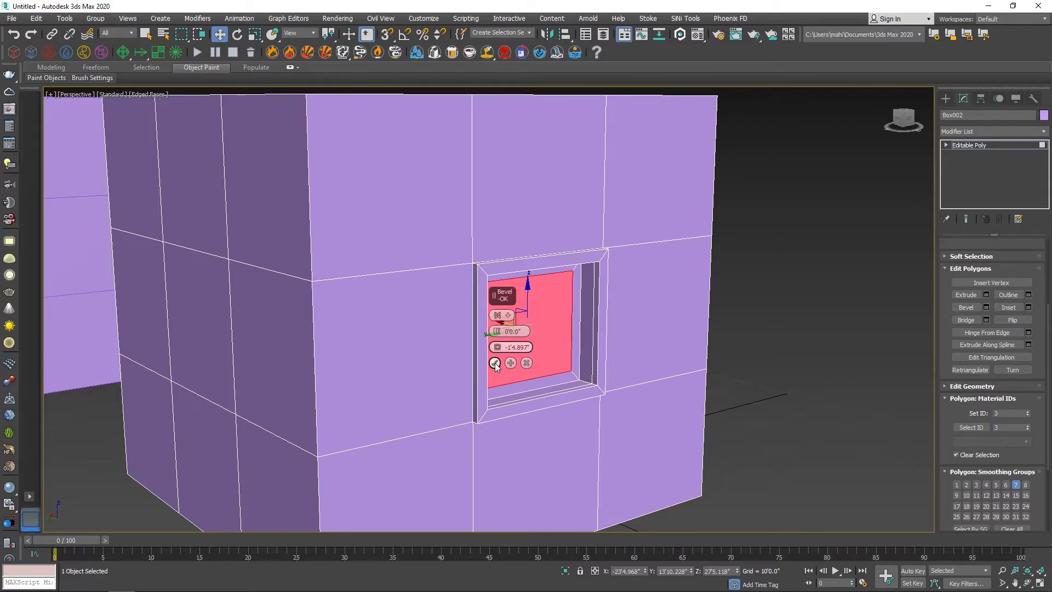
pyautogui.click(495, 363)
pyautogui.click(985, 295)
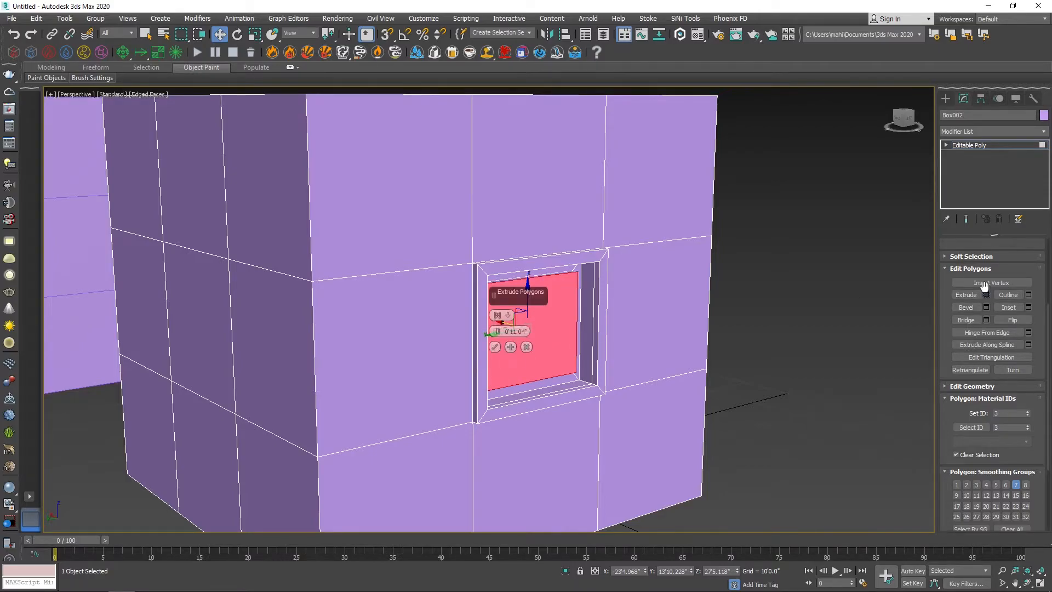
pyautogui.moveTo(497, 330); pyautogui.dragTo(491, 284)
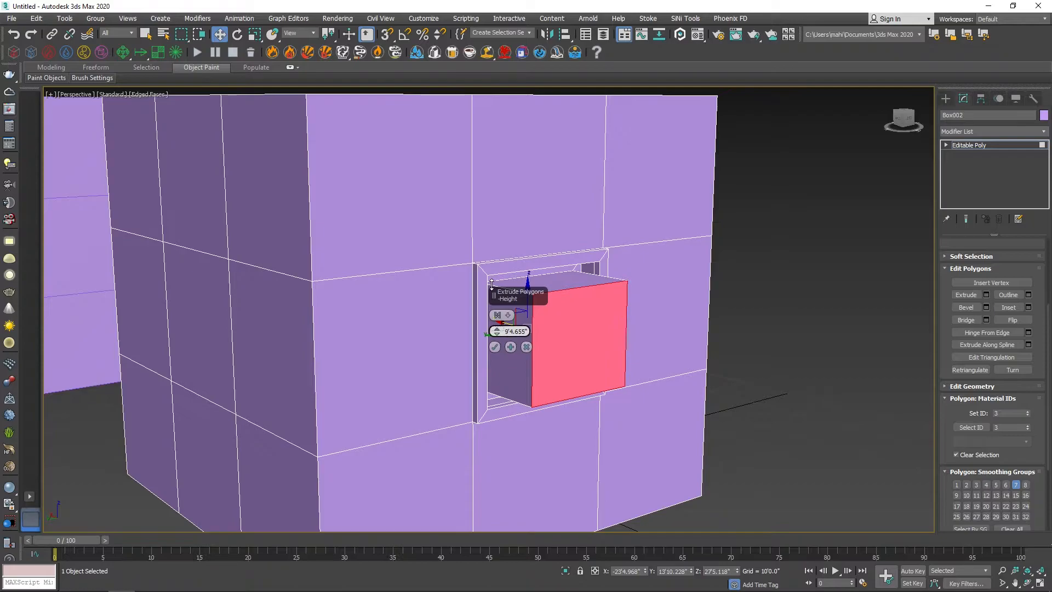
pyautogui.click(985, 307)
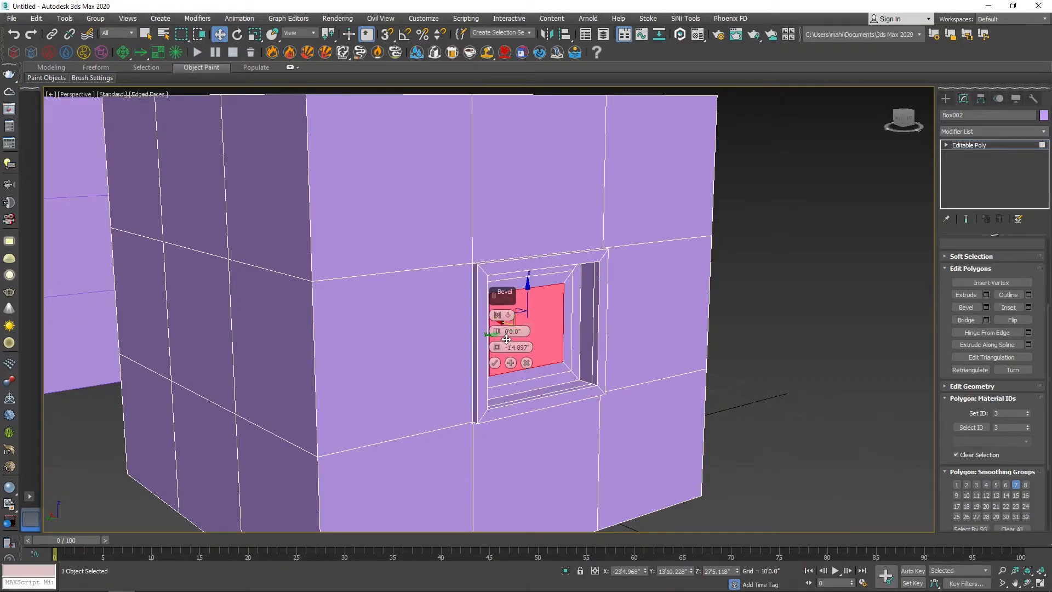
pyautogui.click(525, 363)
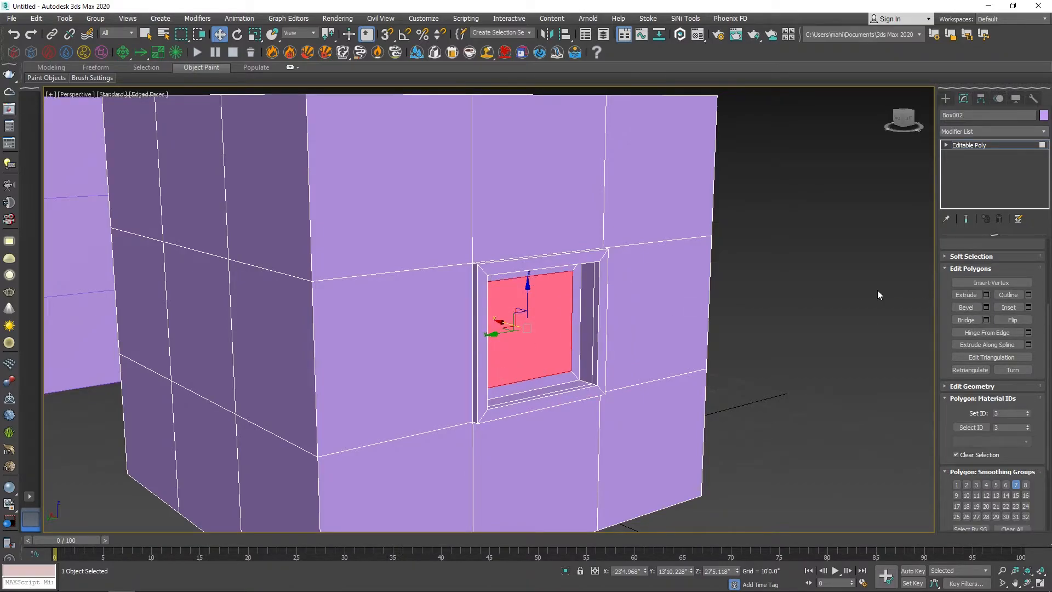
# Extrude the inset back polygon outward until it projects well beyond the frame
pyautogui.click(986, 295)
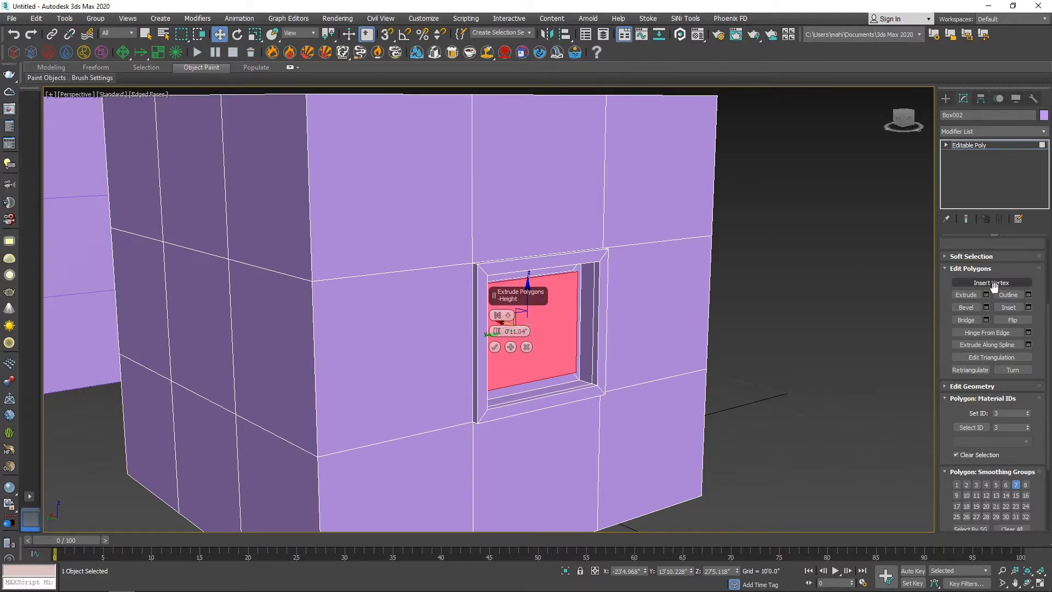
pyautogui.moveTo(496, 330); pyautogui.dragTo(509, 272)
pyautogui.click(494, 346)
# Bevel the projecting block's front polygon with height 0 and outline -1'4.897", and extrude it outward a shorter distance
pyautogui.click(987, 306)
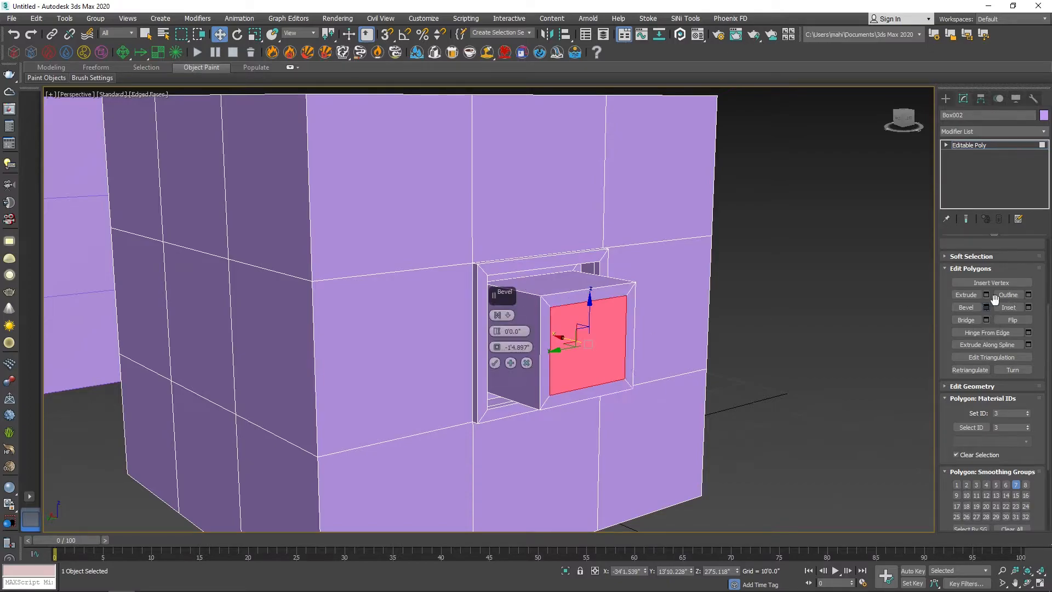
pyautogui.click(496, 362)
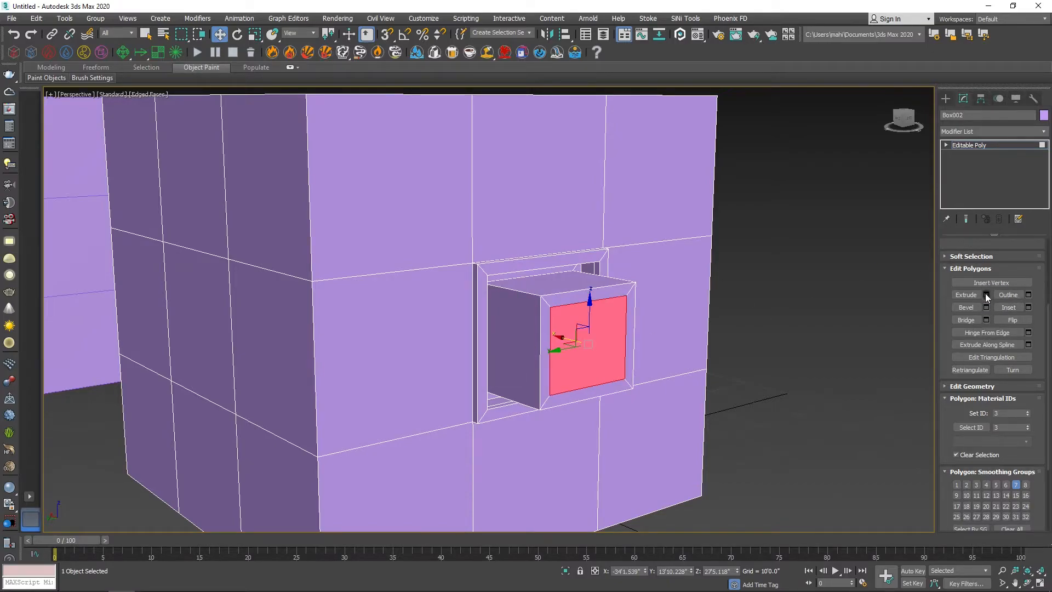
pyautogui.click(986, 296)
pyautogui.moveTo(496, 333); pyautogui.dragTo(495, 362)
pyautogui.click(494, 347)
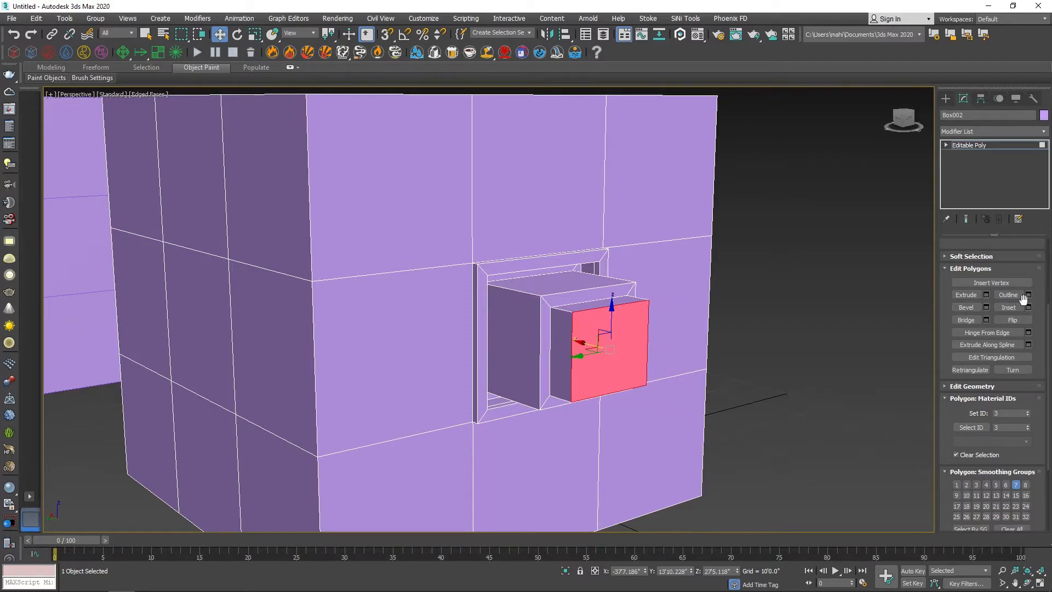
# Bevel the projecting block's front polygon with height 2'1.709" and outline -4'6.85" into a near-pointed tip, and clear the polygon selection
pyautogui.click(985, 308)
pyautogui.moveTo(498, 332); pyautogui.dragTo(498, 361)
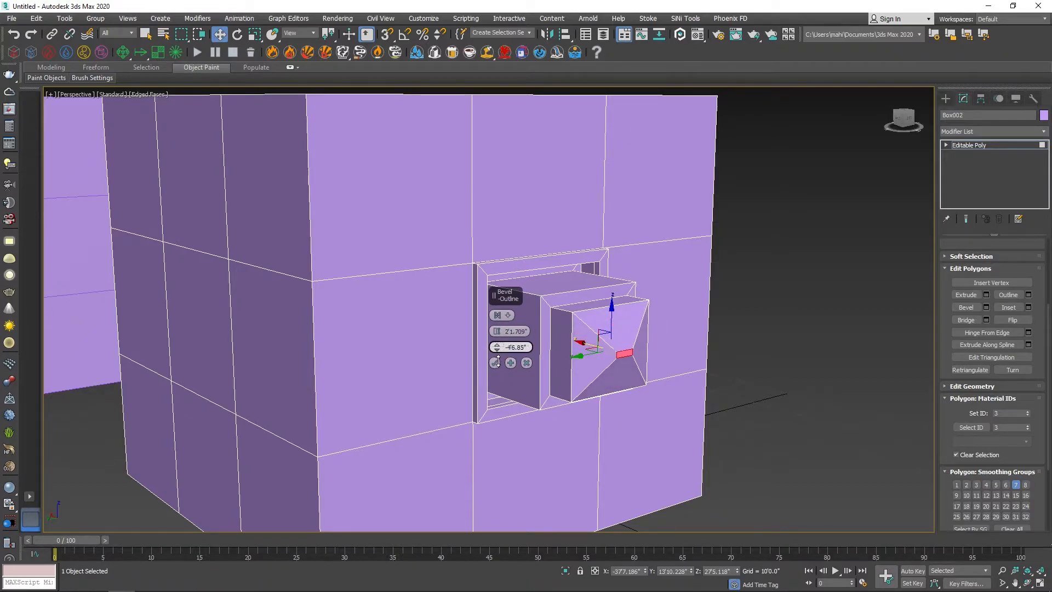
pyautogui.click(495, 363)
pyautogui.click(808, 323)
# Examine the beveled and extruded shapes around the box from several sides, with and without edged faces
pyautogui.press('F4')
pyautogui.scroll(-4, 723, 327)
pyautogui.moveTo(723, 327)
pyautogui.keyDown('alt'); pyautogui.mouseDown(button='middle')
pyautogui.moveTo(626, 321)
pyautogui.moveTo(672, 331)
pyautogui.mouseUp(button='middle'); pyautogui.keyUp('alt')
pyautogui.scroll(4, 639, 315)
pyautogui.moveTo(590, 327)
pyautogui.keyDown('alt'); pyautogui.mouseDown(button='middle')
pyautogui.moveTo(643, 297)
pyautogui.moveTo(665, 312)
pyautogui.moveTo(578, 330)
pyautogui.moveTo(633, 341)
pyautogui.moveTo(642, 314)
pyautogui.moveTo(579, 335)
pyautogui.moveTo(630, 335)
pyautogui.moveTo(624, 350)
pyautogui.moveTo(582, 346)
pyautogui.mouseUp(button='middle'); pyautogui.keyUp('alt')
pyautogui.scroll(-3, 581, 331)
pyautogui.press('F4')
pyautogui.scroll(-2, 579, 335)
pyautogui.keyDown('alt'); pyautogui.moveTo(723, 358); pyautogui.dragTo(605, 368, button='middle'); pyautogui.keyUp('alt')
pyautogui.moveTo(605, 368); pyautogui.dragTo(529, 362, button='middle')
pyautogui.keyDown('alt'); pyautogui.moveTo(778, 323); pyautogui.dragTo(608, 347, button='middle'); pyautogui.keyUp('alt')
pyautogui.moveTo(608, 347); pyautogui.dragTo(851, 289, button='middle')
pyautogui.scroll(-3, 547, 348)
pyautogui.scroll(3, 613, 317)
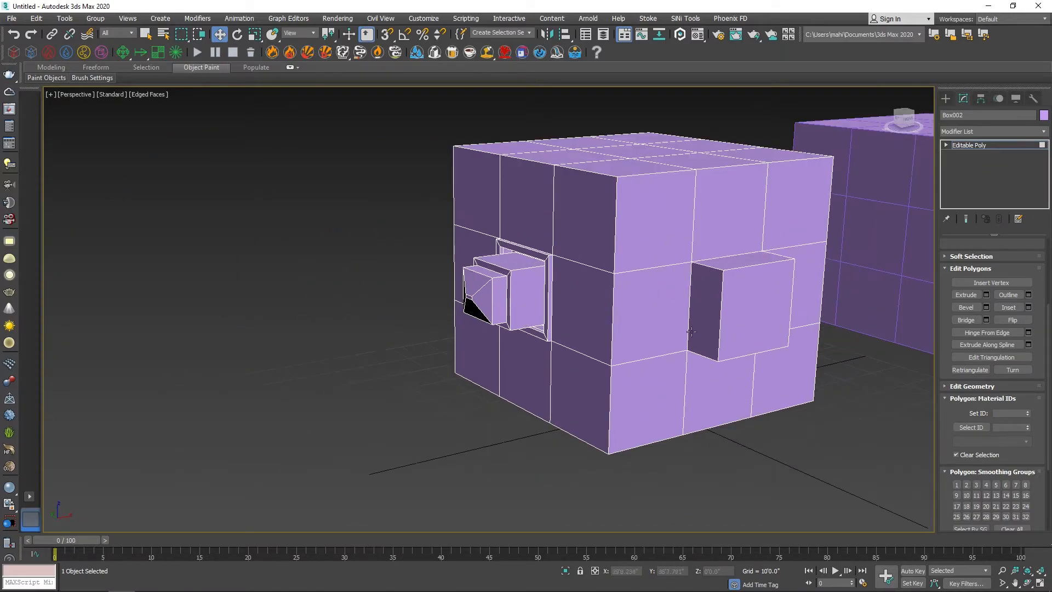
# Select the facing side polygons of the two projecting blocks around the box corner, start a Bridge between them and show the model in wireframe
pyautogui.click(532, 299)
pyautogui.click(694, 321)
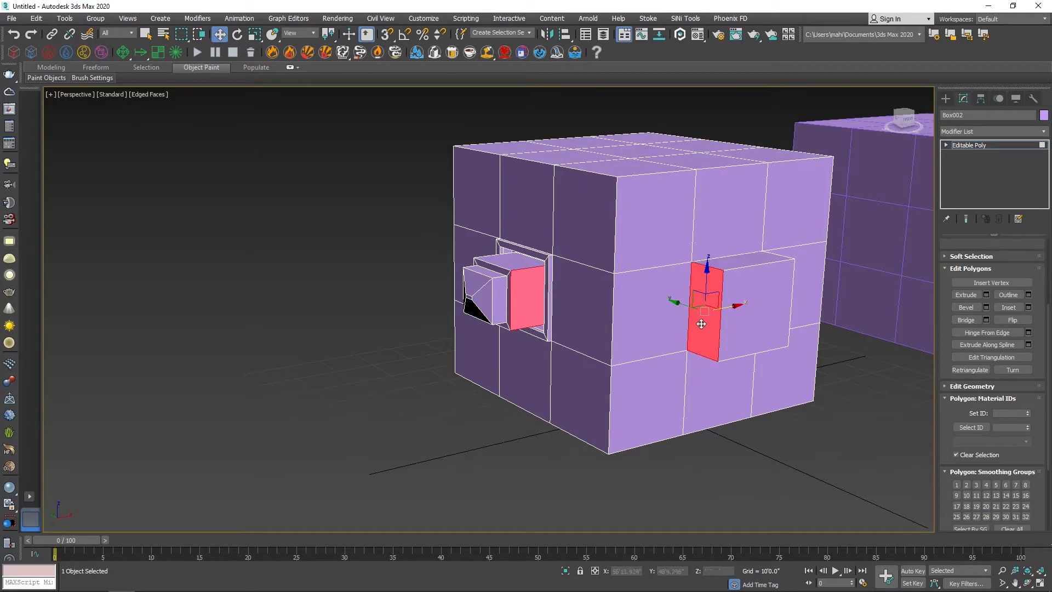
pyautogui.click(986, 320)
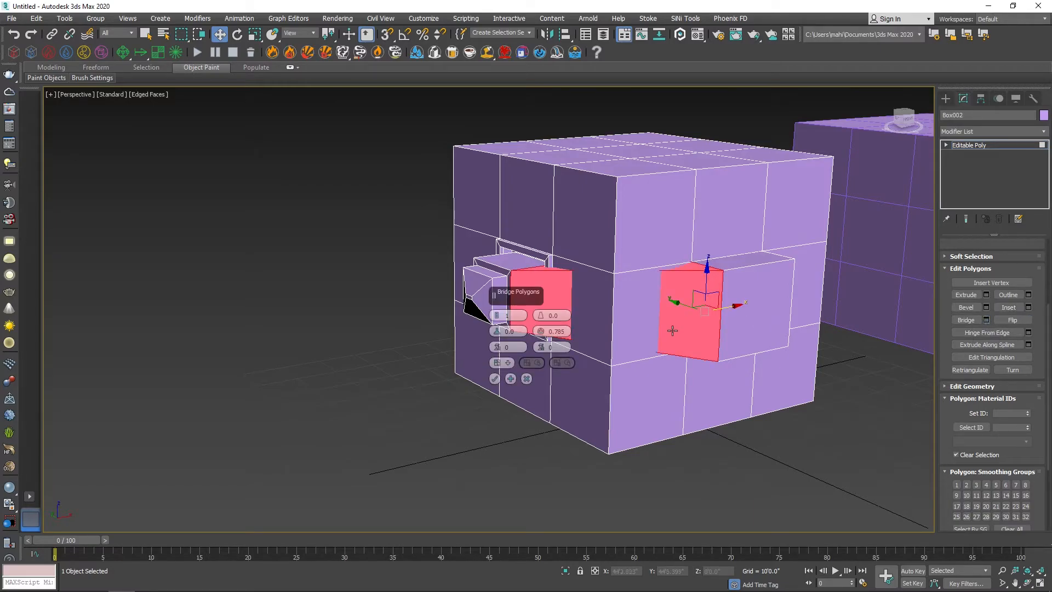
pyautogui.keyDown('alt'); pyautogui.moveTo(651, 342); pyautogui.dragTo(581, 412, button='middle'); pyautogui.keyUp('alt')
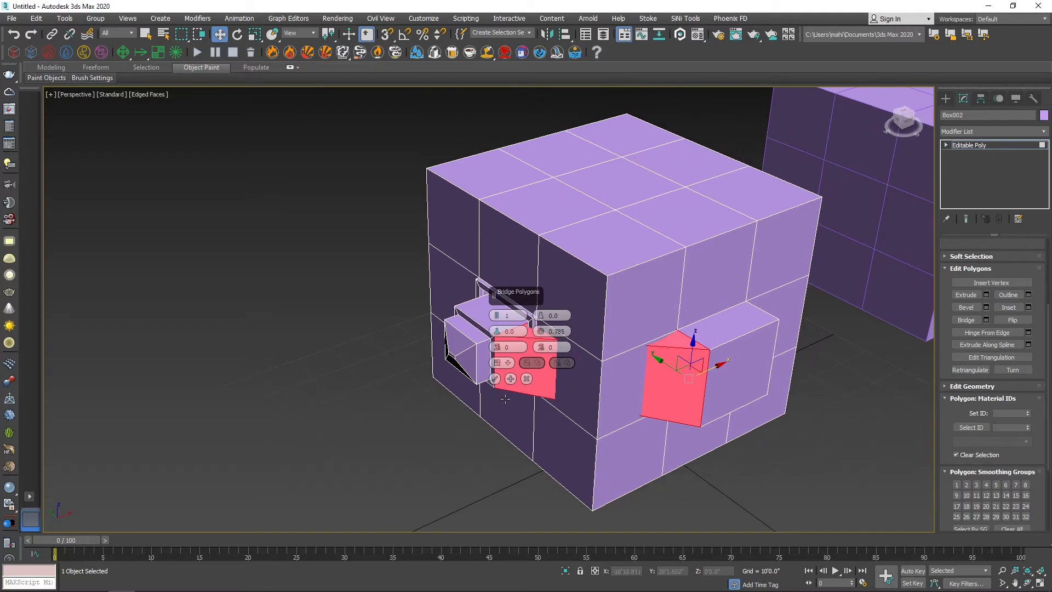
pyautogui.press('F4')
pyautogui.press('F3')
pyautogui.moveTo(671, 366)
pyautogui.keyDown('alt'); pyautogui.mouseDown(button='middle')
pyautogui.moveTo(669, 399)
pyautogui.moveTo(479, 355)
pyautogui.mouseUp(button='middle'); pyautogui.keyUp('alt')
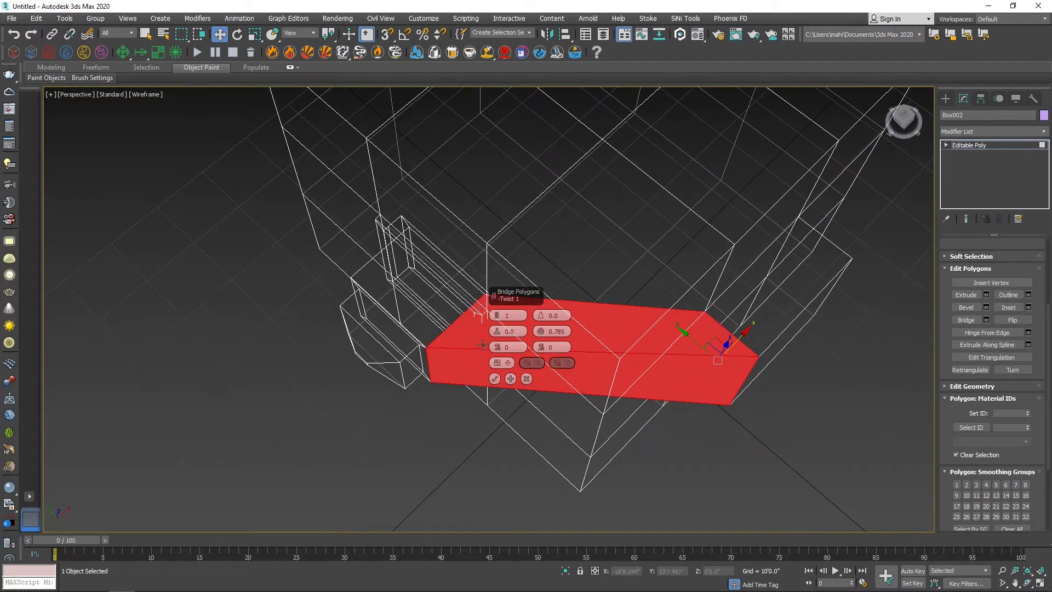
# Give the bridge 15 segments, taper -2.5, bias 8.0 and smooth 13.285, try Twist 1 and reset it to 0, and apply the bridge
pyautogui.moveTo(499, 319); pyautogui.dragTo(499, 283)
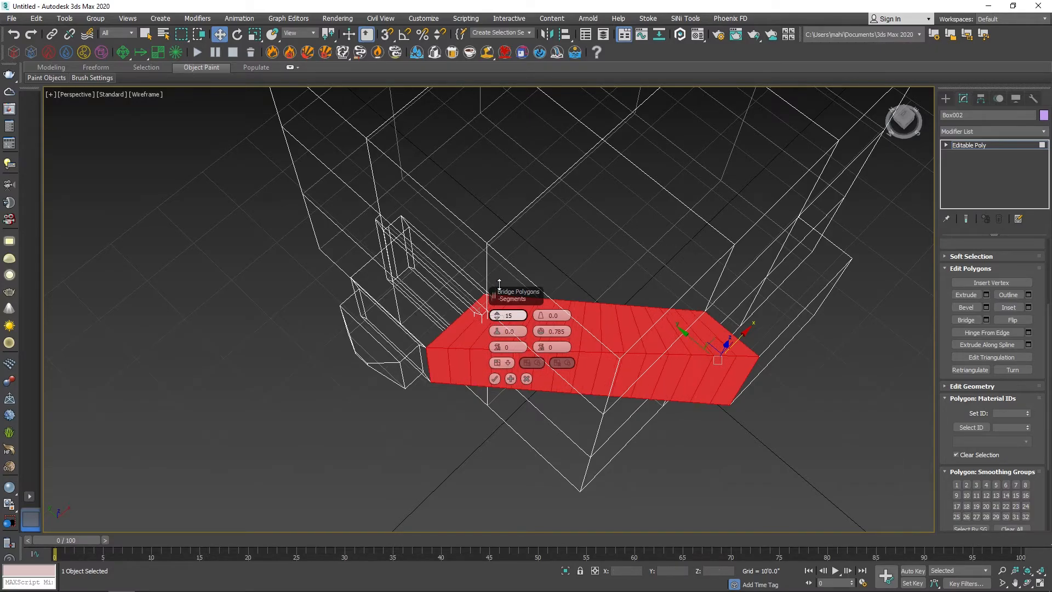
pyautogui.moveTo(541, 318)
pyautogui.mouseDown()
pyautogui.moveTo(541, 299)
pyautogui.moveTo(542, 328)
pyautogui.moveTo(542, 306)
pyautogui.moveTo(540, 316)
pyautogui.mouseUp()
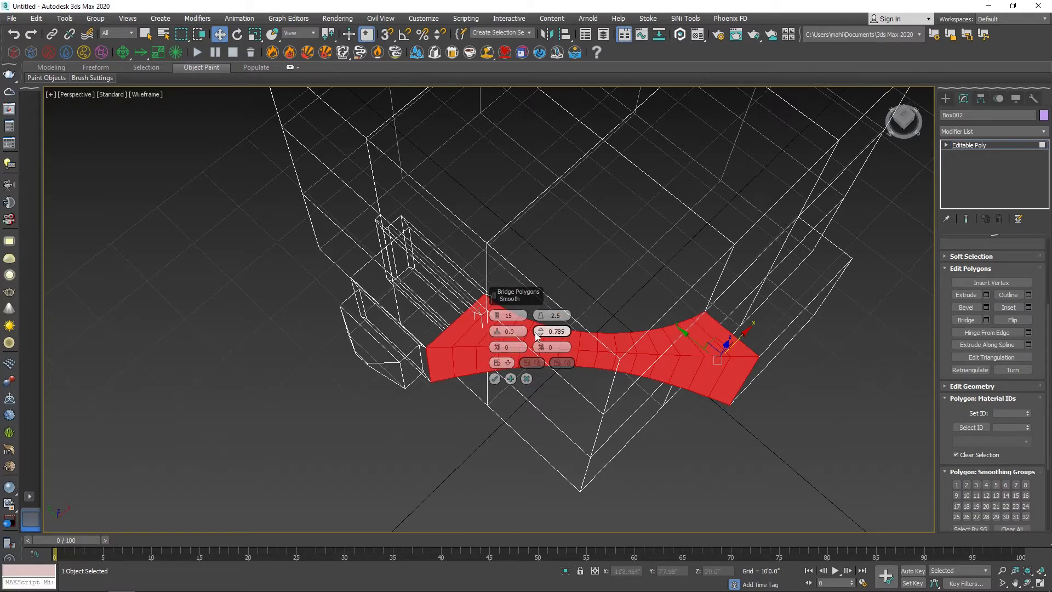
pyautogui.moveTo(539, 334); pyautogui.dragTo(498, 325)
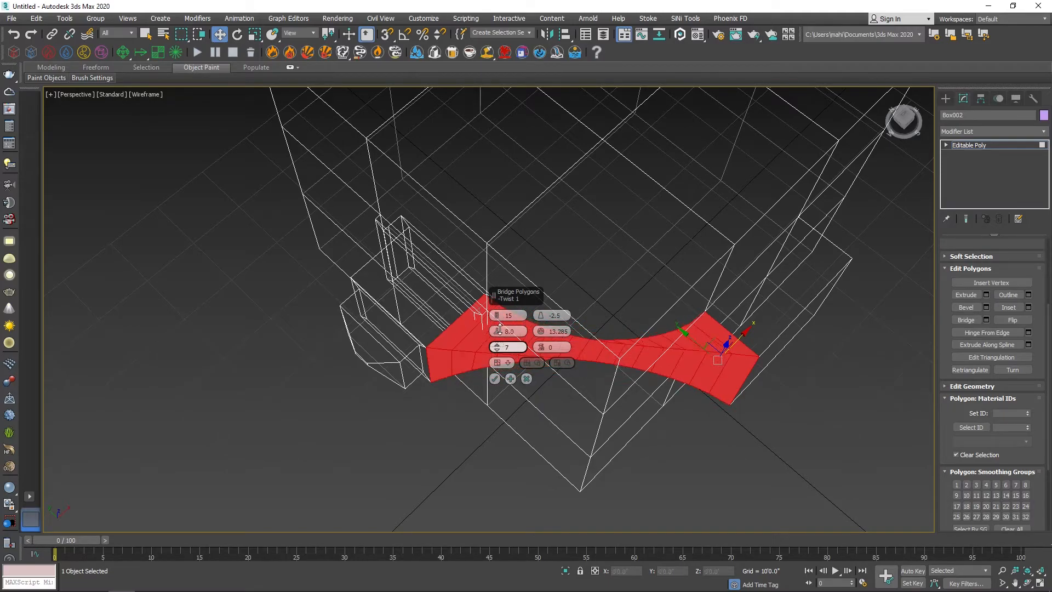
pyautogui.rightClick(497, 347)
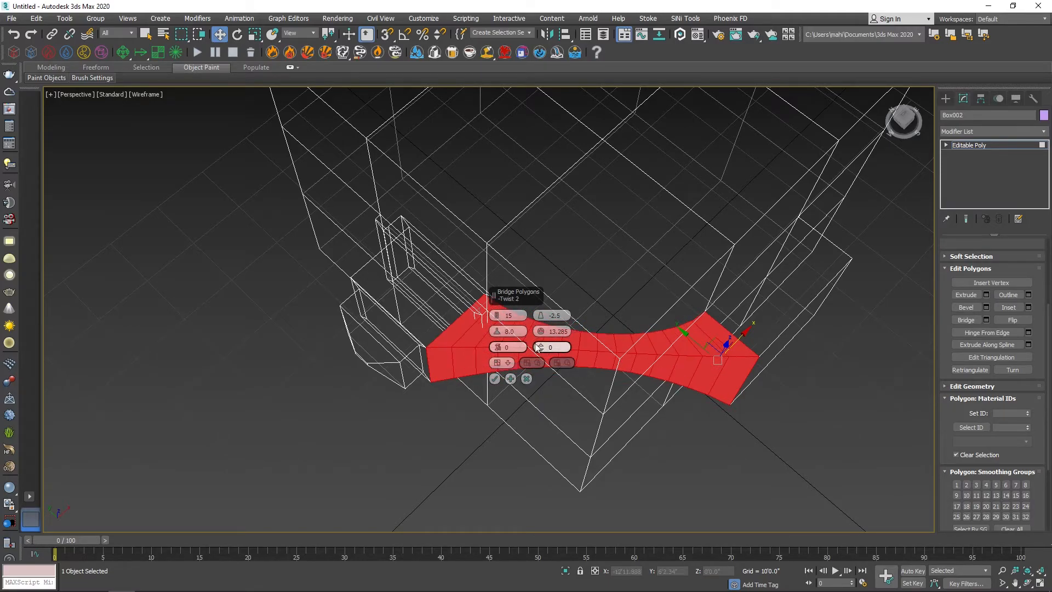
pyautogui.click(494, 378)
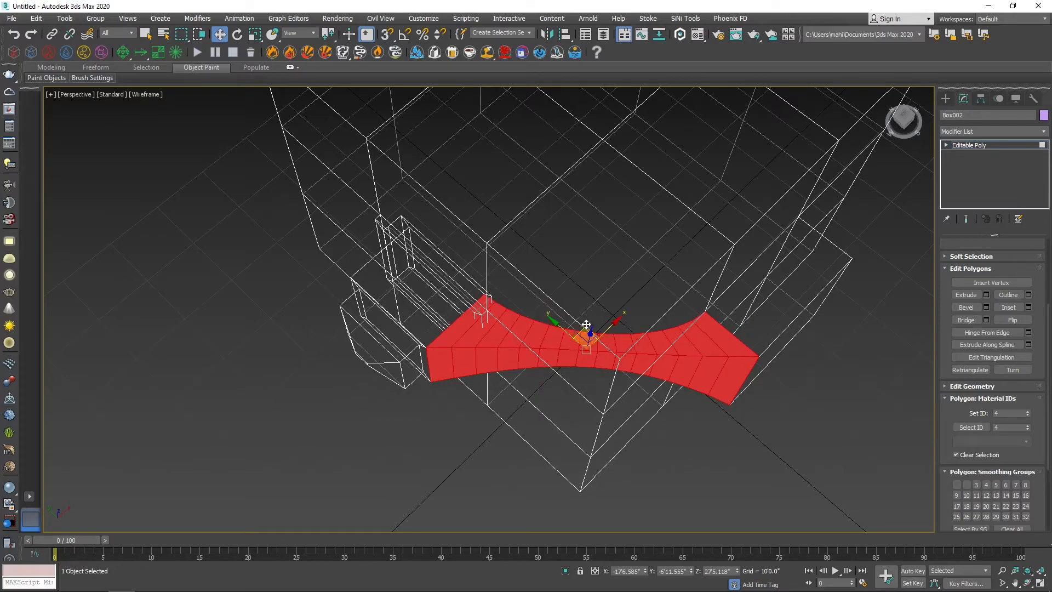
# Move the bridge polygons horizontally outward, away from the box corner, return to shaded display and clear the selection
pyautogui.moveTo(585, 326)
pyautogui.mouseDown()
pyautogui.moveTo(571, 469)
pyautogui.moveTo(582, 462)
pyautogui.mouseUp()
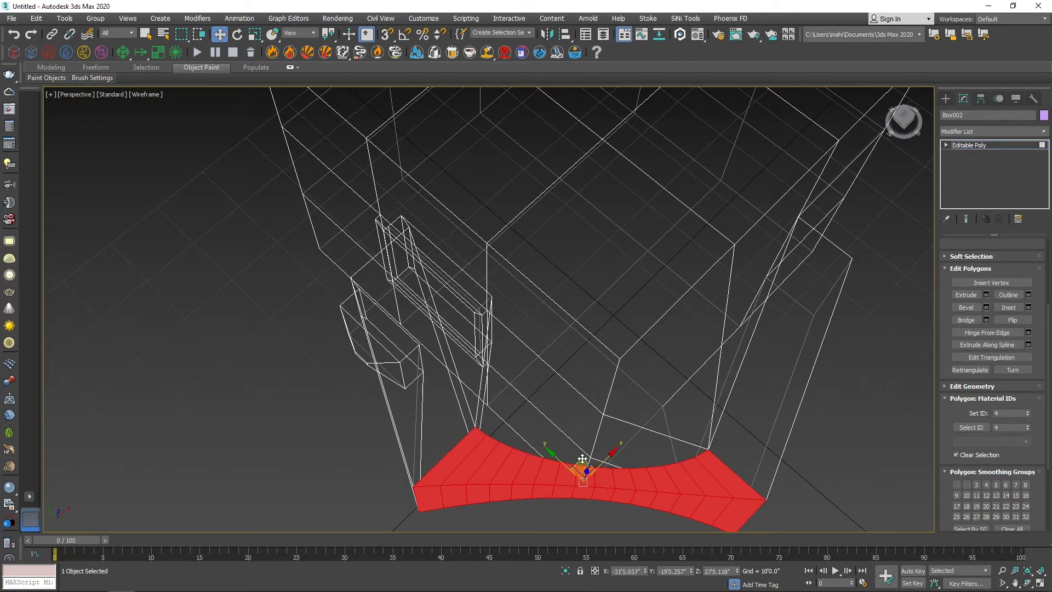
pyautogui.press('F3')
pyautogui.scroll(-5, 625, 425)
pyautogui.keyDown('alt'); pyautogui.moveTo(624, 425); pyautogui.dragTo(644, 324, button='middle'); pyautogui.keyUp('alt')
pyautogui.click(678, 461)
pyautogui.keyDown('alt'); pyautogui.moveTo(626, 242); pyautogui.dragTo(715, 275, button='middle'); pyautogui.keyUp('alt')
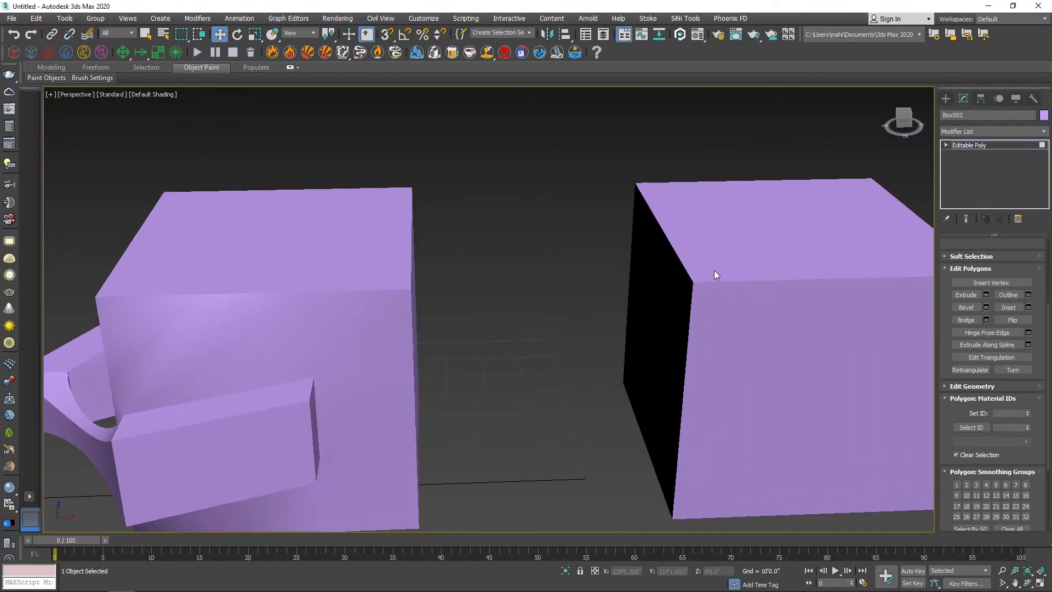
# Leave the polygon level and attach the second box to the editable poly object
pyautogui.click(333, 339)
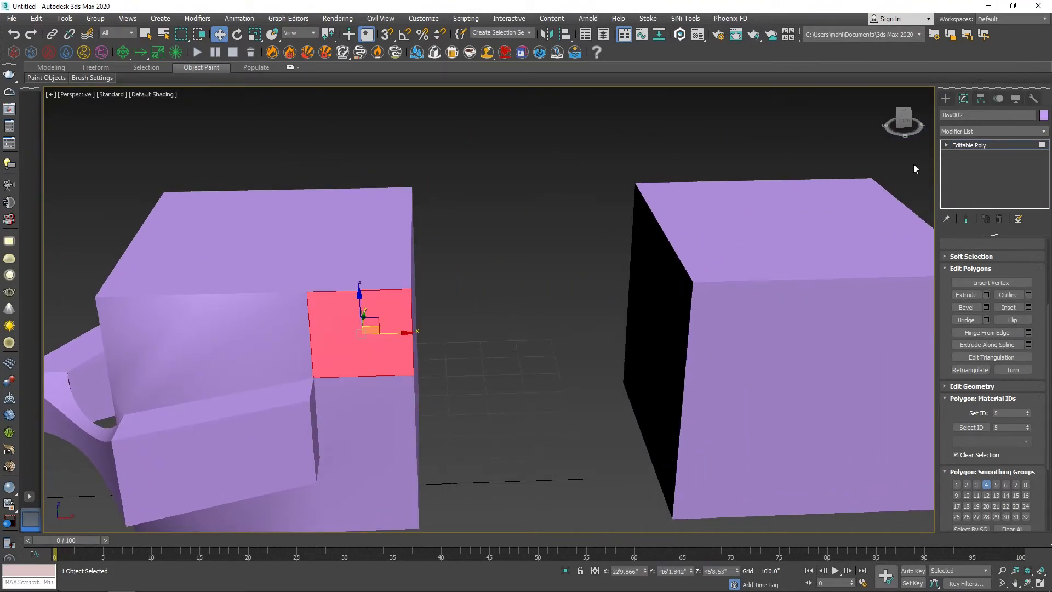
pyautogui.click(968, 144)
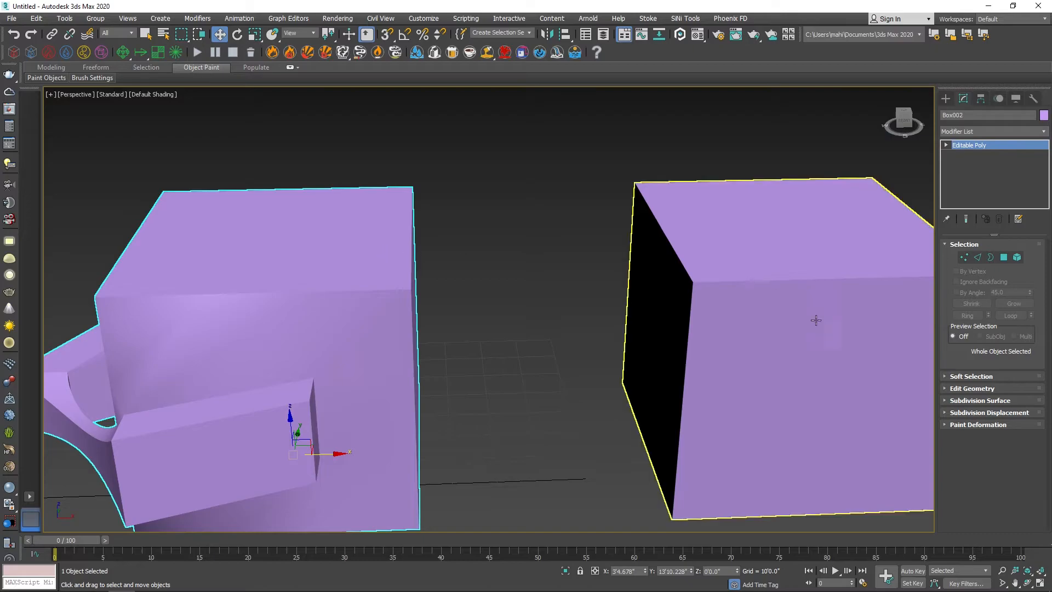
pyautogui.click(961, 377)
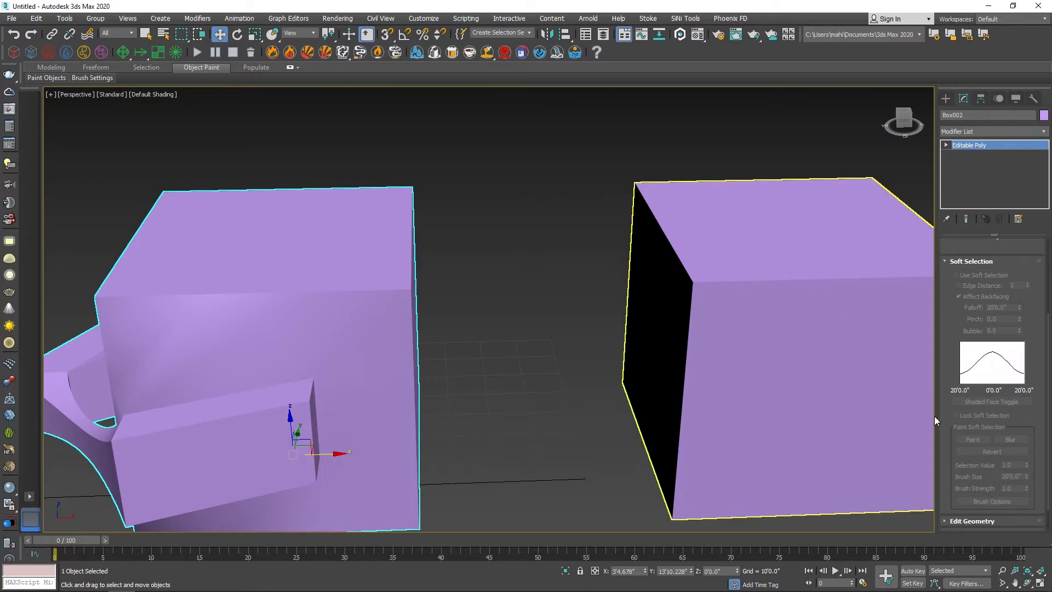
pyautogui.click(971, 262)
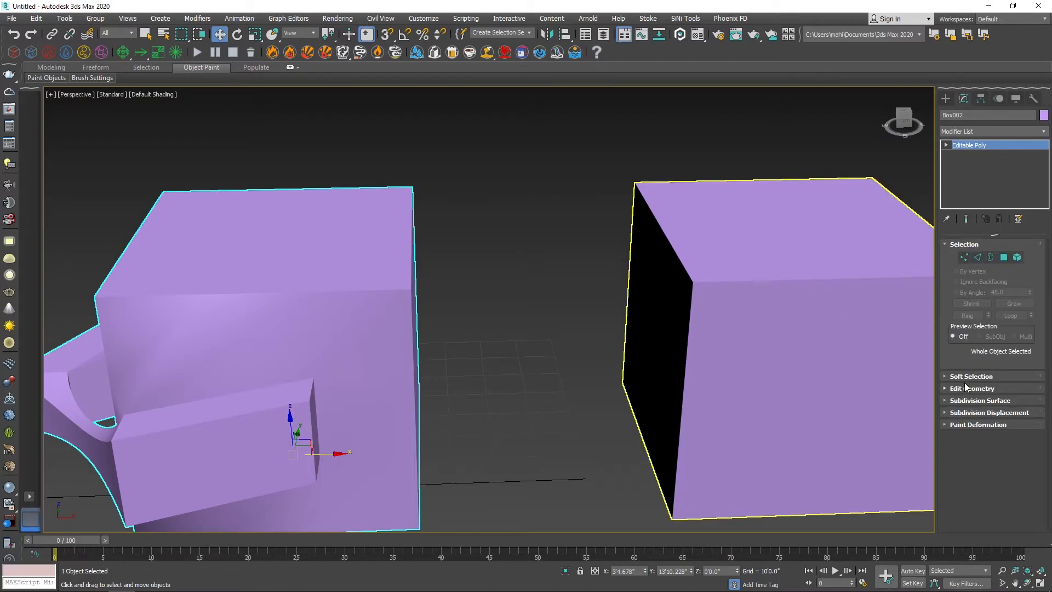
pyautogui.click(967, 388)
pyautogui.click(971, 345)
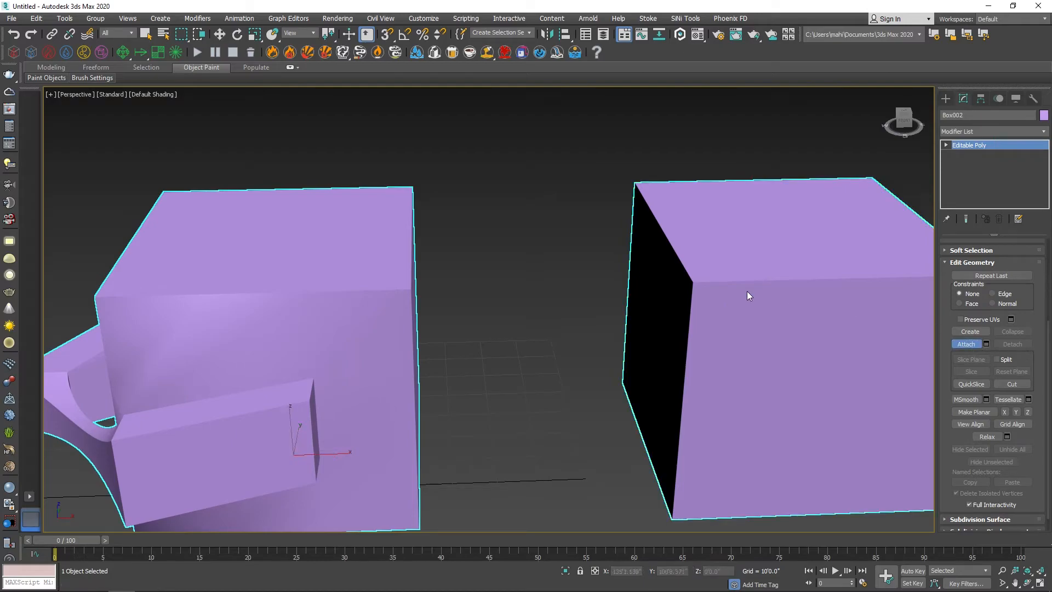
# Show edged faces and, at polygon level, select one polygon on each of the two boxes' facing sides
pyautogui.press('F4')
pyautogui.moveTo(616, 344)
pyautogui.keyDown('alt'); pyautogui.mouseDown(button='middle')
pyautogui.moveTo(649, 332)
pyautogui.moveTo(639, 328)
pyautogui.mouseUp(button='middle'); pyautogui.keyUp('alt')
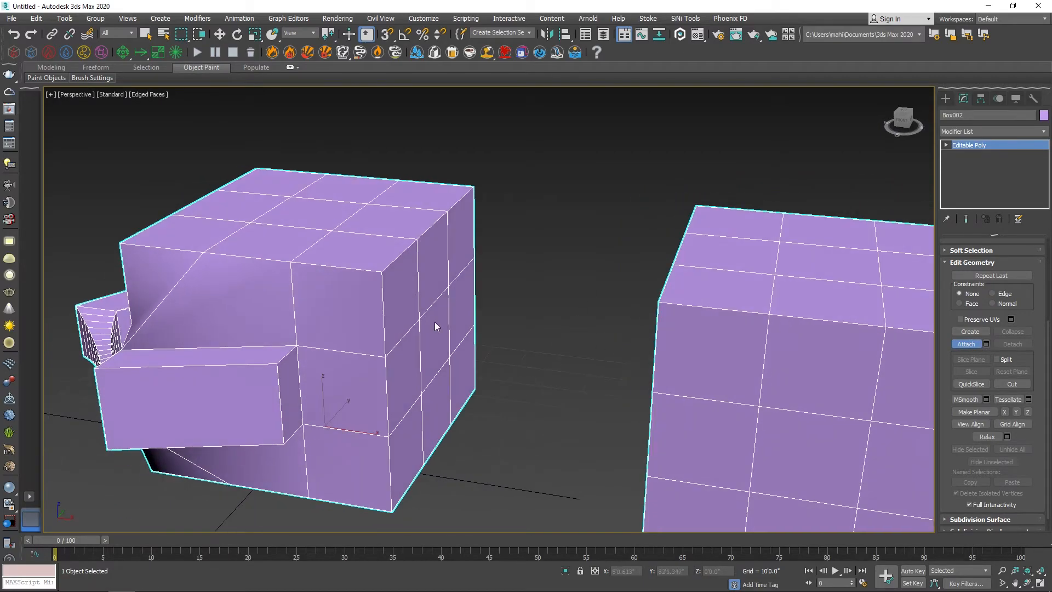
pyautogui.click(945, 146)
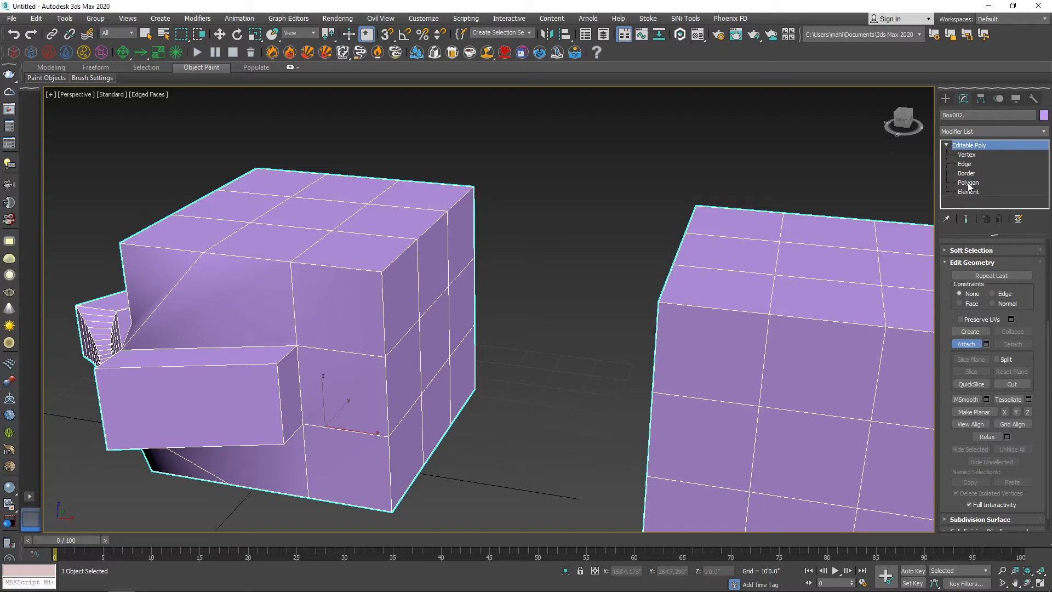
pyautogui.click(972, 183)
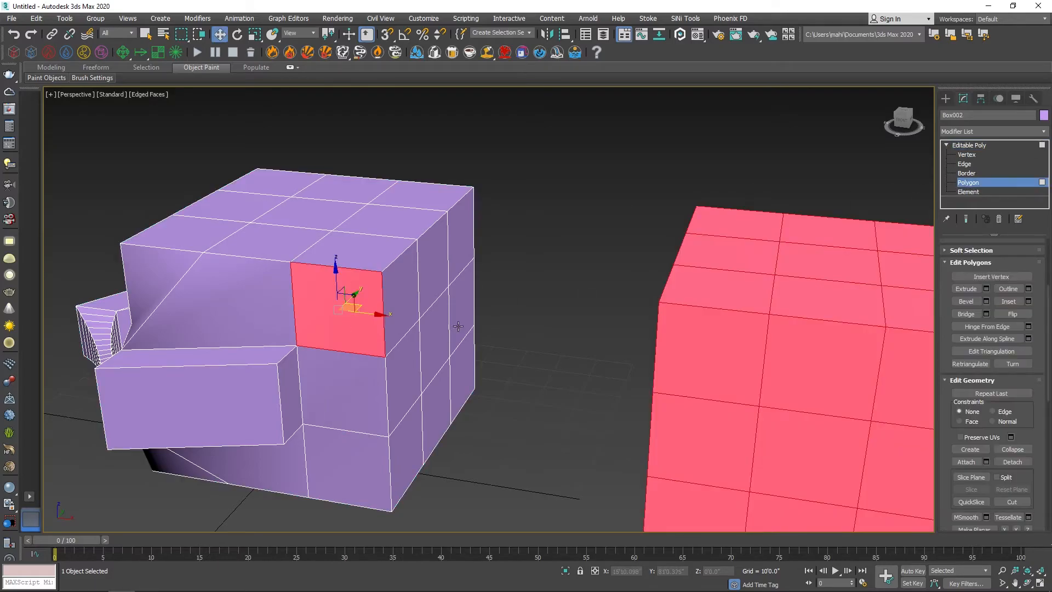
pyautogui.click(433, 345)
pyautogui.keyDown('alt'); pyautogui.moveTo(506, 339); pyautogui.dragTo(582, 327, button='middle'); pyautogui.keyUp('alt')
pyautogui.keyDown('ctrl'); pyautogui.click(623, 234); pyautogui.keyUp('ctrl')
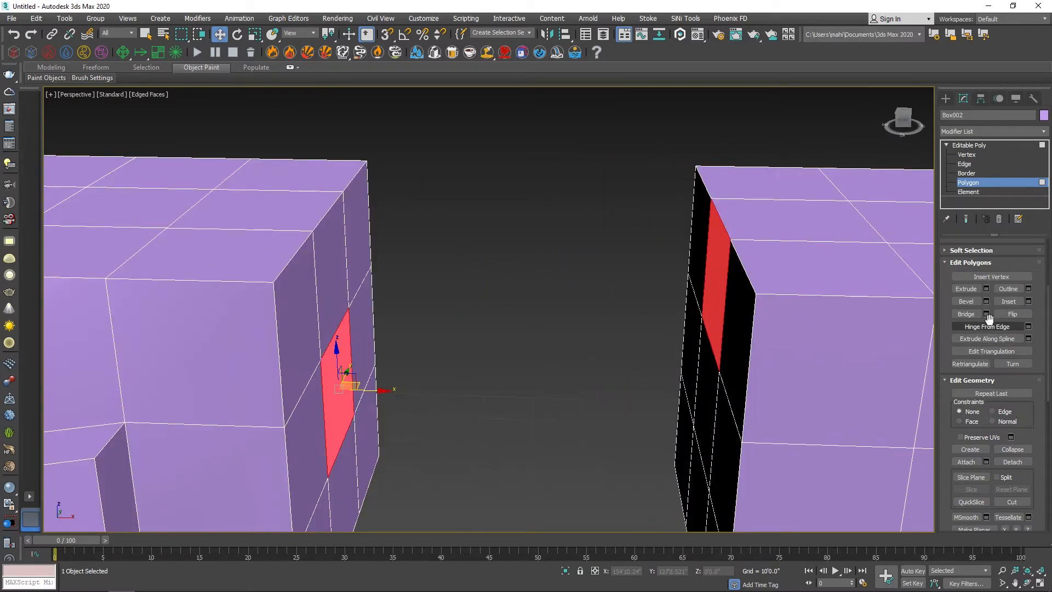
# Bridge the two selected polygons across the gap, adjusting the bias and raising the segment count above 15
pyautogui.click(986, 313)
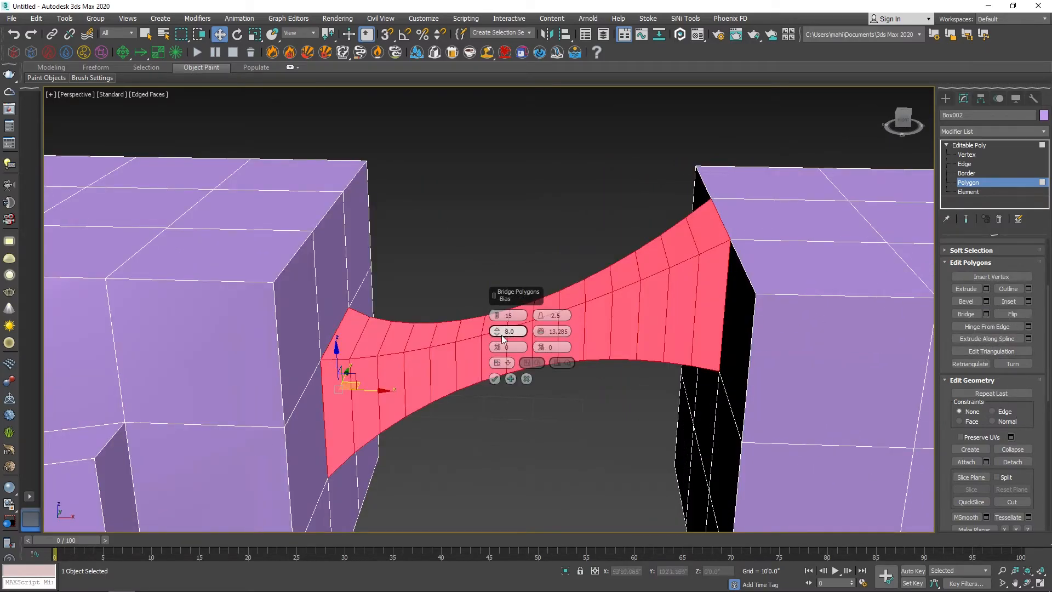
pyautogui.moveTo(499, 336)
pyautogui.mouseDown()
pyautogui.moveTo(507, 332)
pyautogui.moveTo(497, 344)
pyautogui.moveTo(541, 317)
pyautogui.moveTo(542, 338)
pyautogui.moveTo(498, 287)
pyautogui.moveTo(503, 247)
pyautogui.moveTo(507, 364)
pyautogui.moveTo(508, 332)
pyautogui.moveTo(544, 317)
pyautogui.moveTo(542, 298)
pyautogui.moveTo(542, 325)
pyautogui.moveTo(542, 313)
pyautogui.moveTo(498, 301)
pyautogui.moveTo(500, 265)
pyautogui.mouseUp()
pyautogui.click(494, 379)
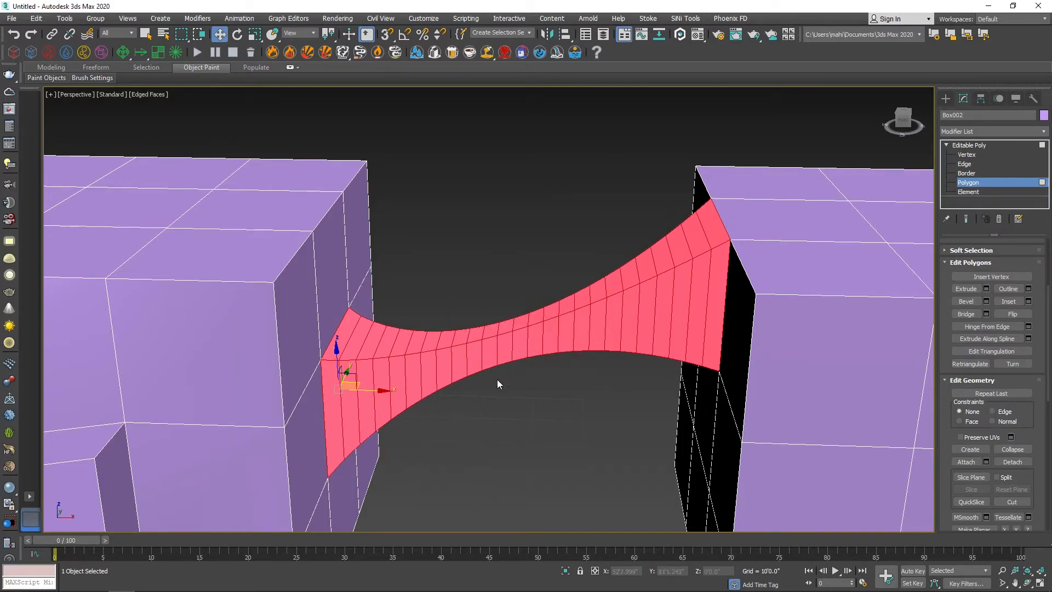
# Cut a new horizontal edge across the lowest row of polygons on the attached box's outer side
pyautogui.keyDown('alt'); pyautogui.moveTo(586, 373); pyautogui.dragTo(771, 377, button='middle'); pyautogui.keyUp('alt')
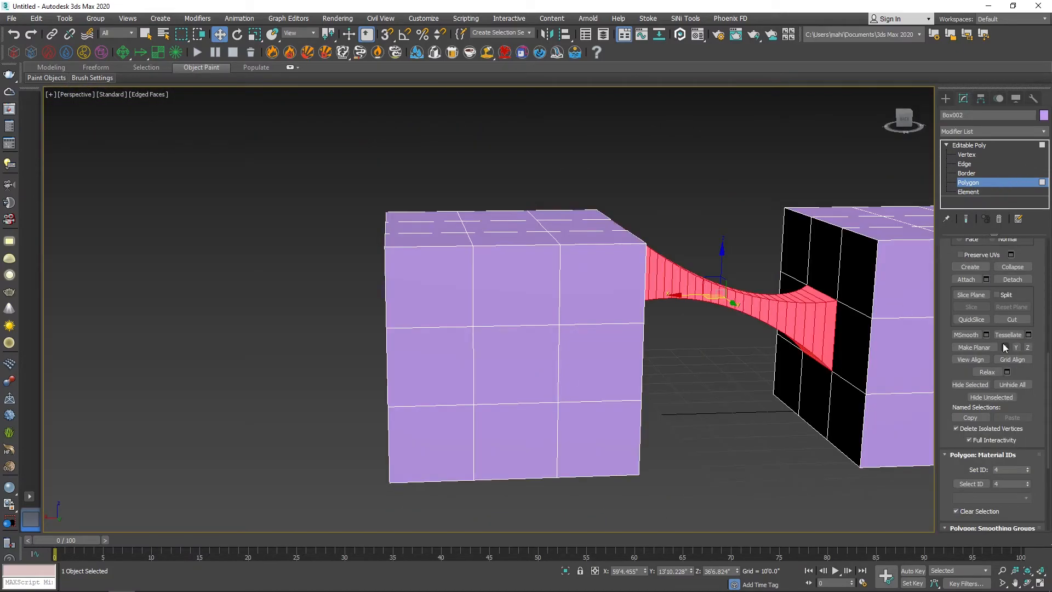
pyautogui.click(1011, 320)
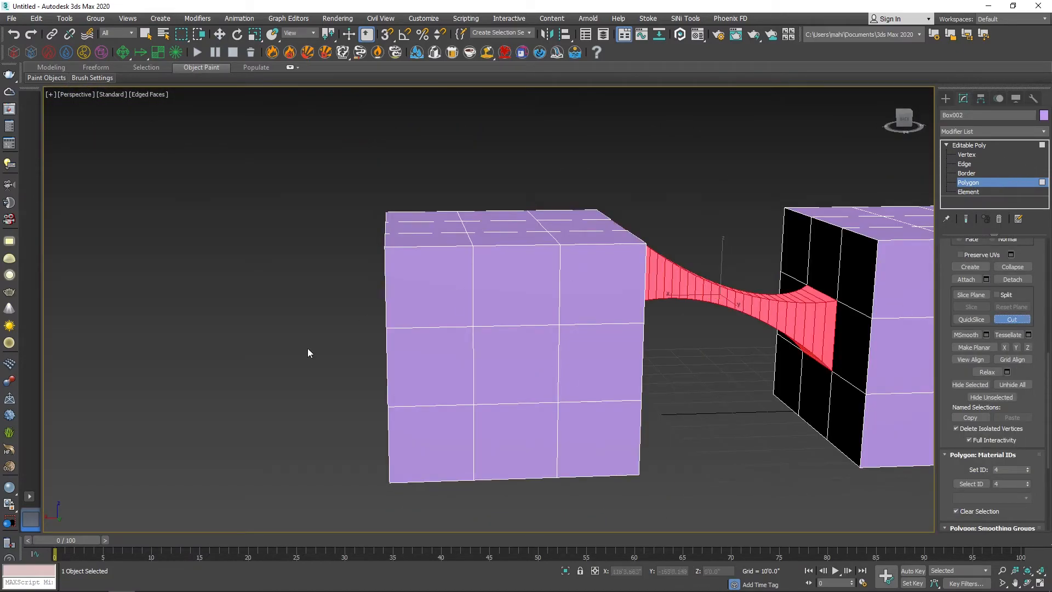
pyautogui.click(387, 434)
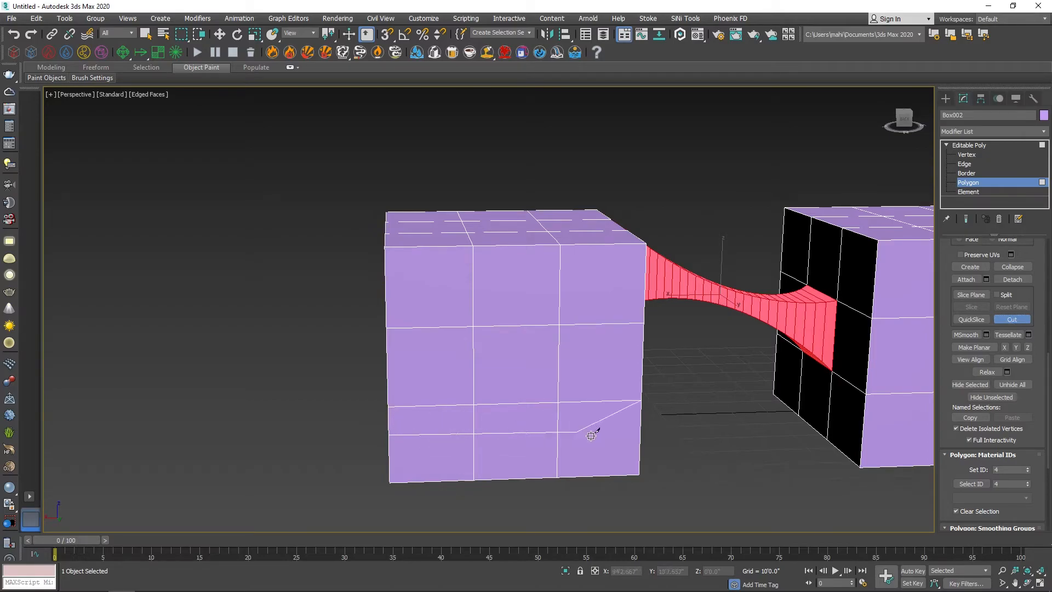
pyautogui.click(641, 431)
pyautogui.rightClick(607, 251)
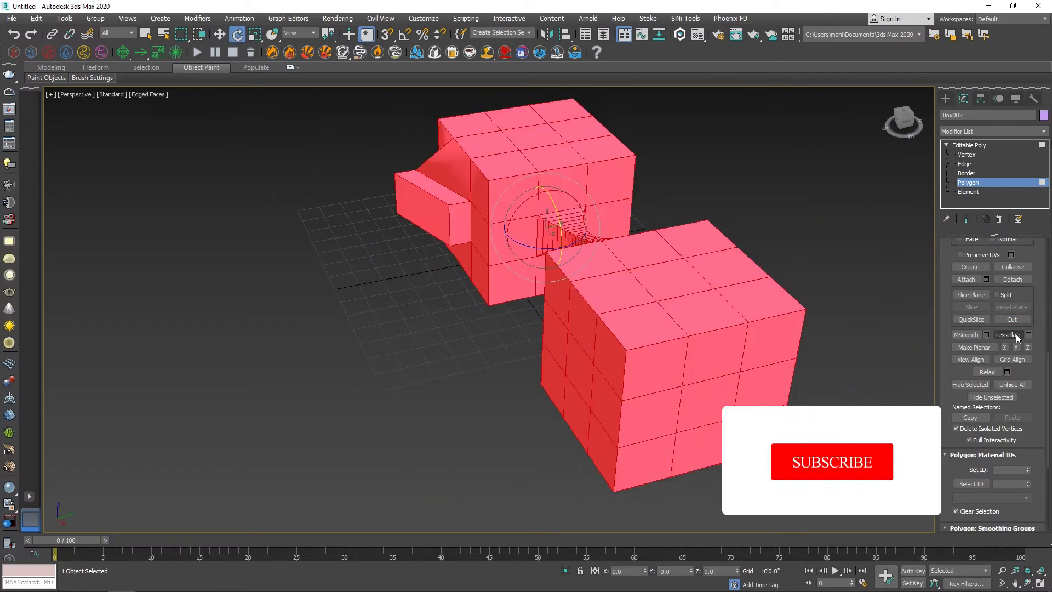
# Tessellate all polygons of both joined boxes three times, leave the polygon level and deselect the object
pyautogui.click(1007, 334)
pyautogui.click(1007, 335)
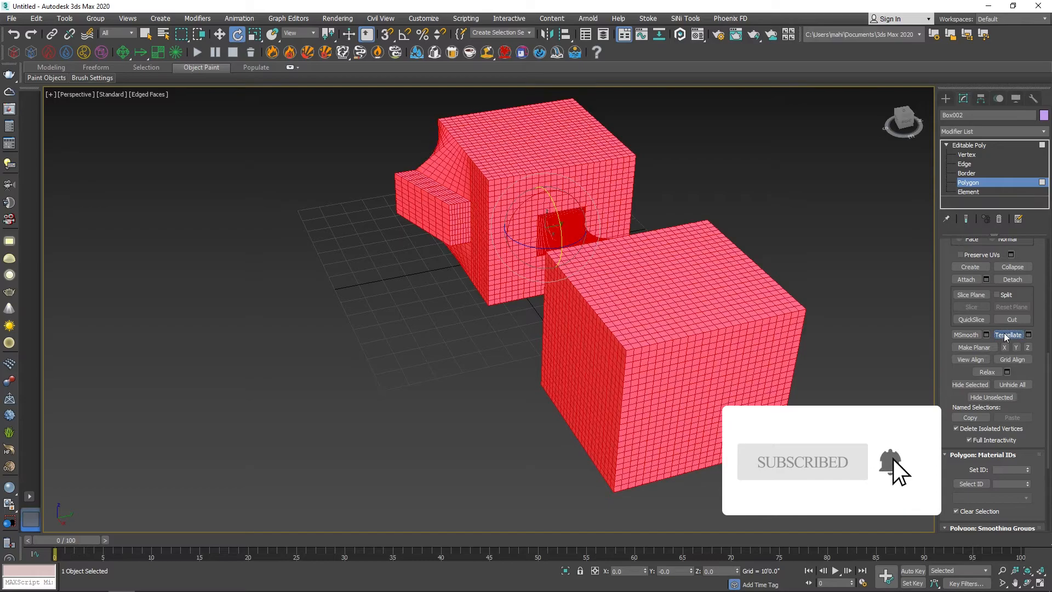
pyautogui.click(1006, 334)
pyautogui.click(997, 184)
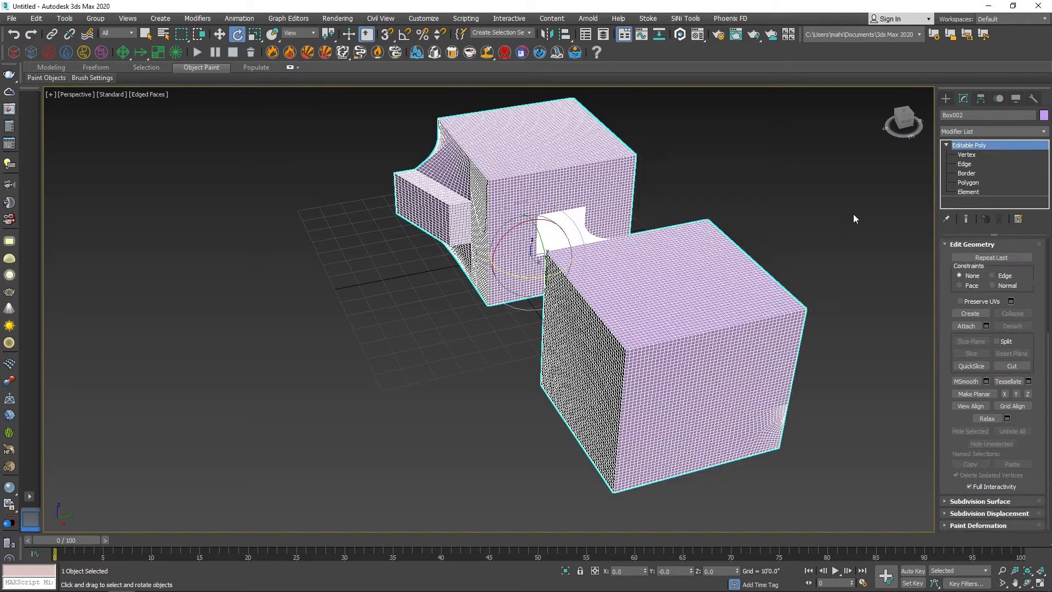
pyautogui.click(777, 228)
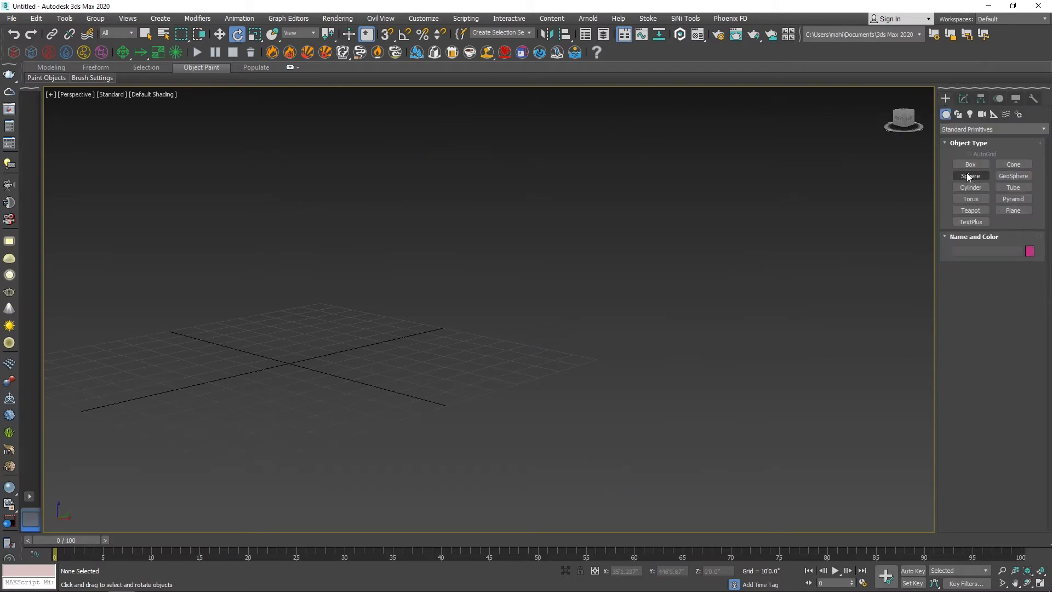
# Create a box about 52'8" long, 59'6" wide and 66'11" high in the empty scene, and display its edged faces
pyautogui.click(970, 165)
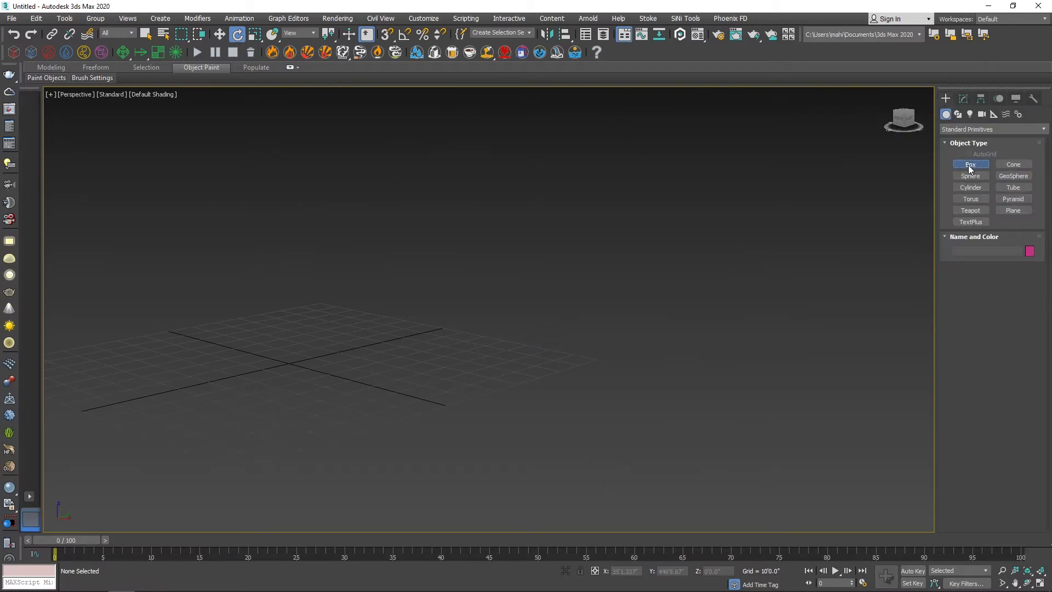
pyautogui.moveTo(310, 361); pyautogui.dragTo(295, 438)
pyautogui.click(295, 438)
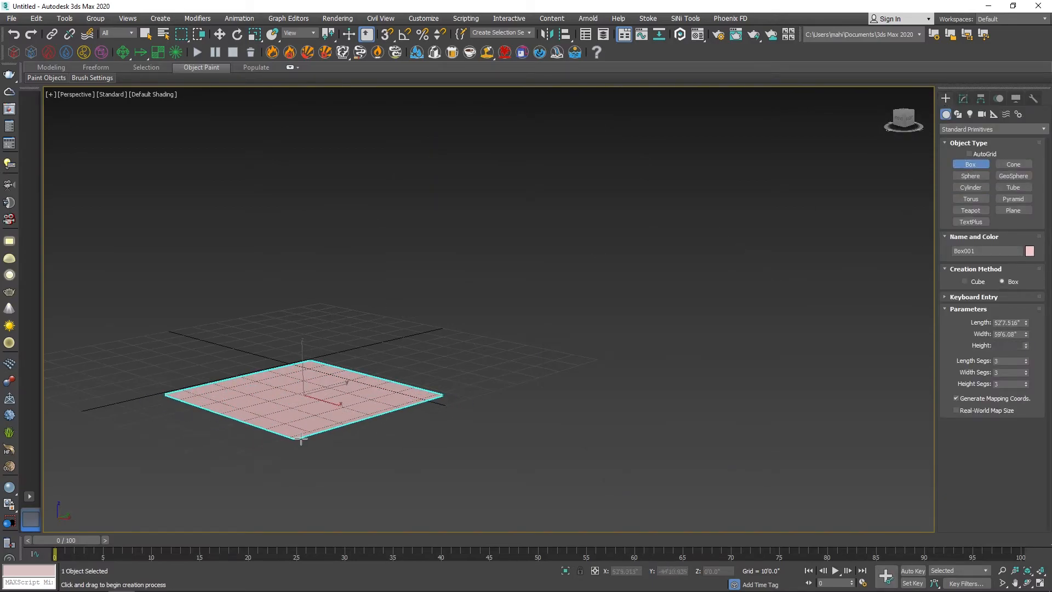
pyautogui.click(294, 303)
pyautogui.keyDown('alt'); pyautogui.moveTo(469, 382); pyautogui.dragTo(679, 444, button='middle'); pyautogui.keyUp('alt')
pyautogui.scroll(3, 458, 427)
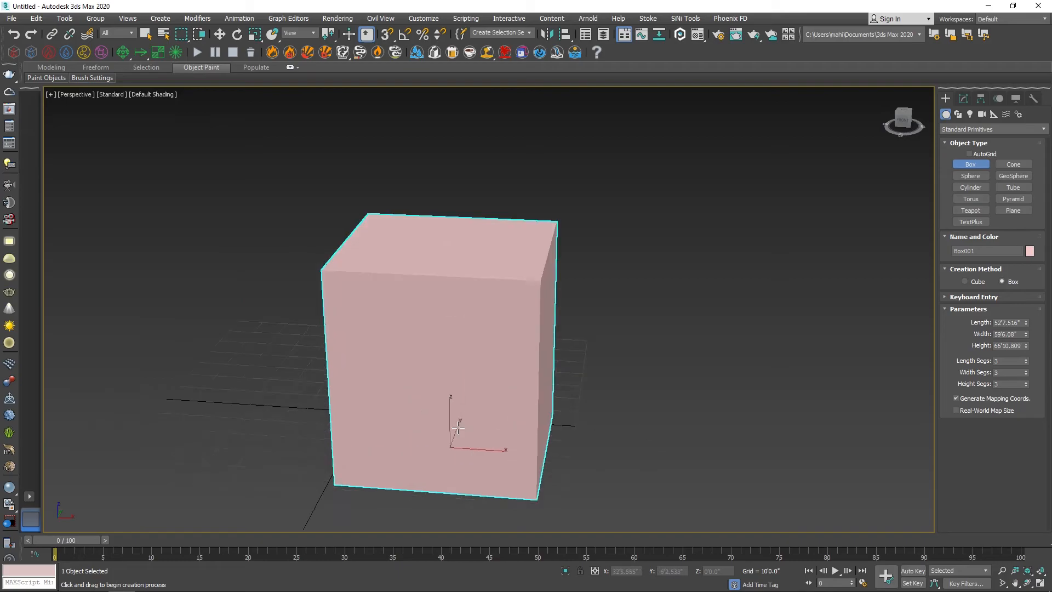
pyautogui.press('F4')
pyautogui.press('e')
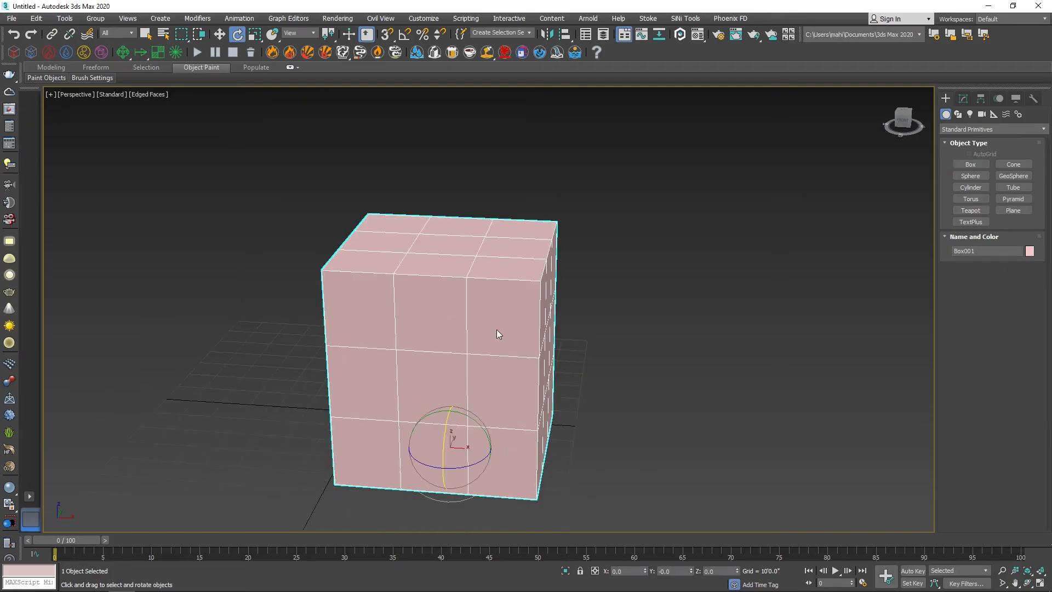
# Convert the segmented box to an Editable Mesh and enter its vertex level
pyautogui.rightClick(497, 329)
pyautogui.moveTo(588, 449)
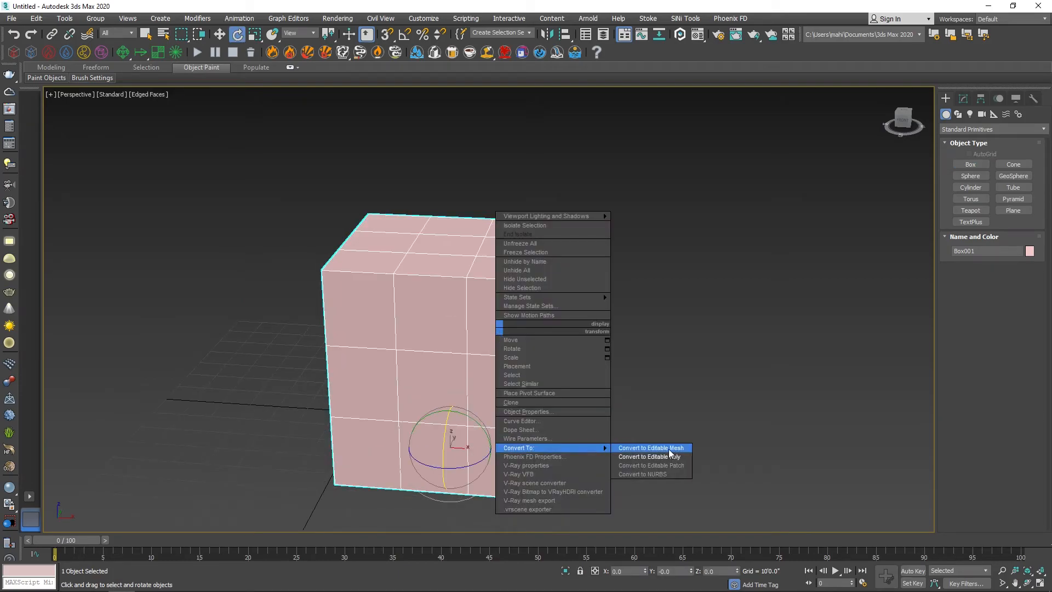
pyautogui.click(667, 448)
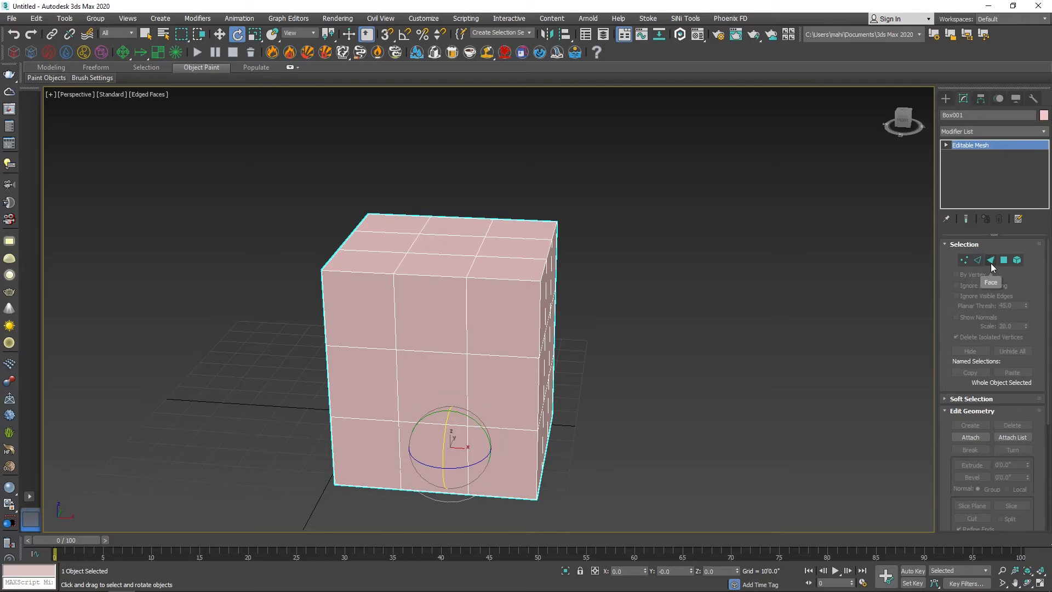
pyautogui.click(964, 259)
pyautogui.scroll(2, 535, 292)
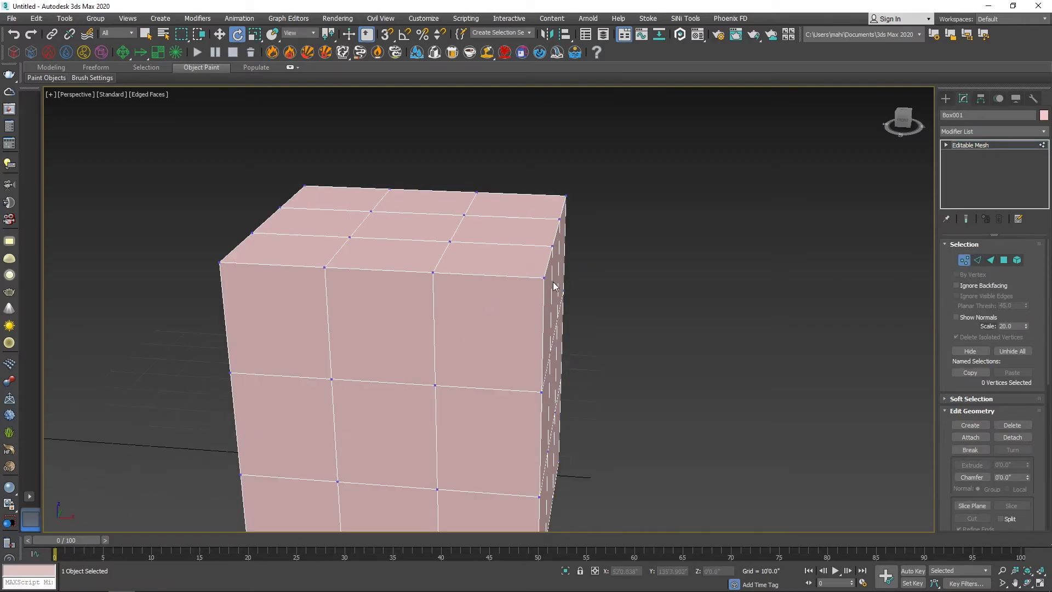
# Try to move the box's front upper corner vertex vertically, and undo the move
pyautogui.click(542, 275)
pyautogui.press('w')
pyautogui.moveTo(542, 254); pyautogui.dragTo(542, 246)
pyautogui.hotkey('ctrl', 'z')
# Test-move the upper inner vertex nearest the corner on the box's front side, undo the move, and break the vertex
pyautogui.click(435, 383)
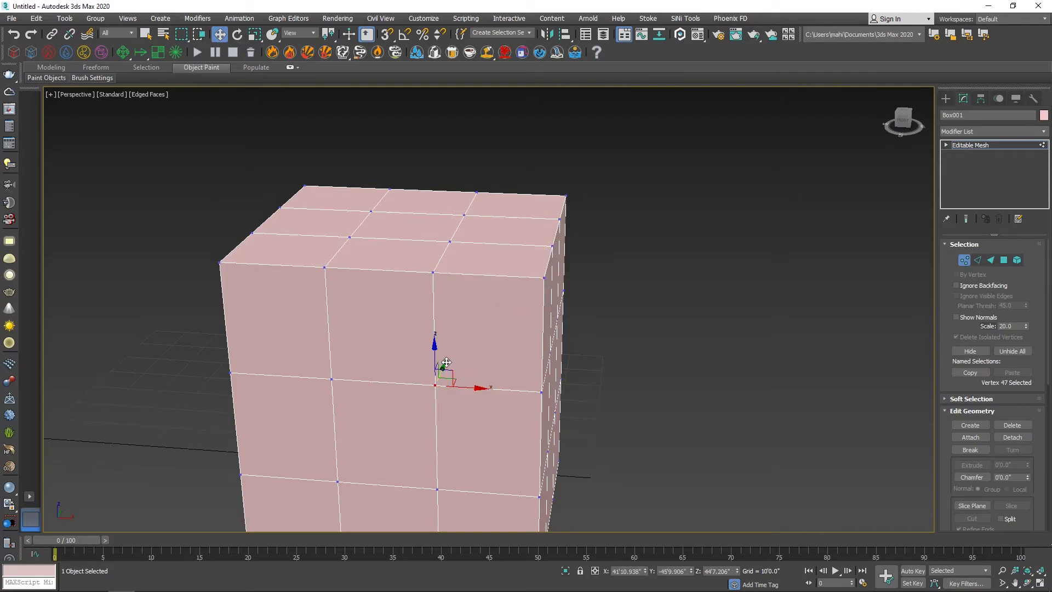
pyautogui.moveTo(444, 364)
pyautogui.mouseDown()
pyautogui.moveTo(431, 399)
pyautogui.moveTo(439, 379)
pyautogui.mouseUp()
pyautogui.hotkey('ctrl', 'z')
pyautogui.moveTo(941, 419); pyautogui.dragTo(976, 400)
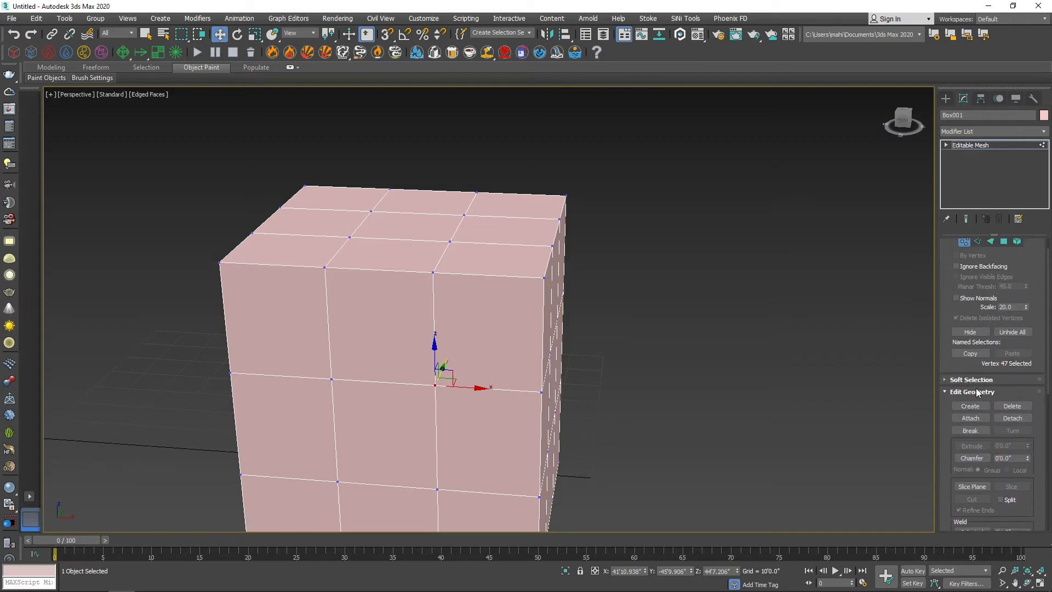
pyautogui.click(975, 393)
pyautogui.click(981, 404)
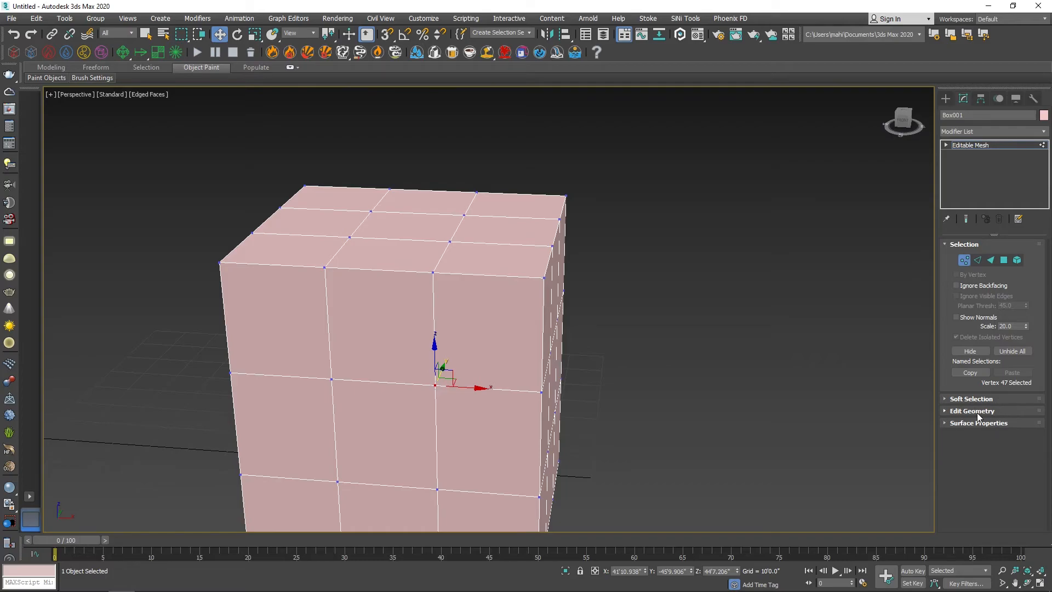
pyautogui.click(947, 411)
pyautogui.moveTo(946, 340); pyautogui.dragTo(945, 385)
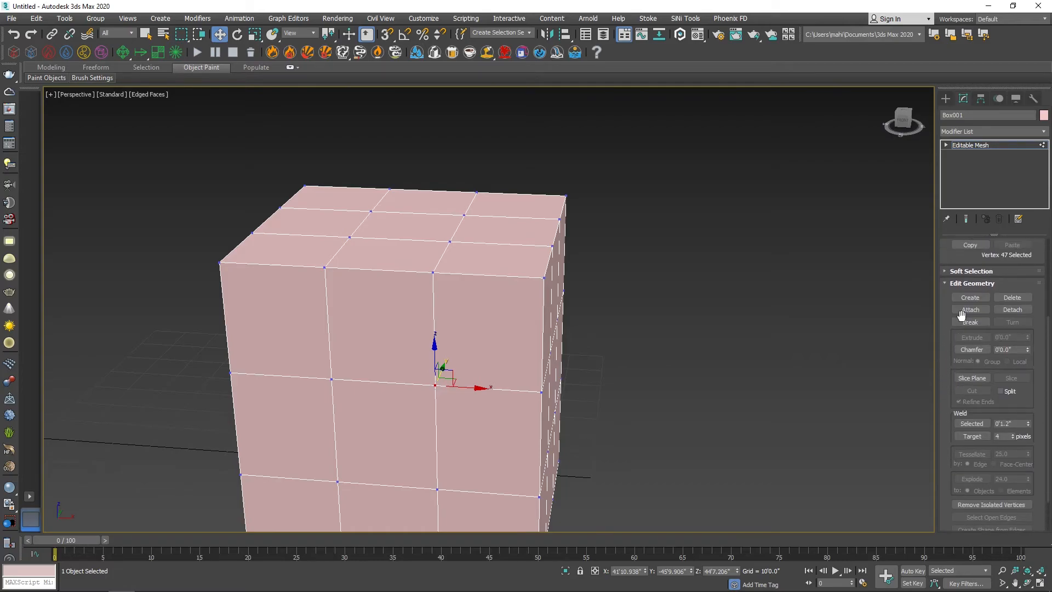
pyautogui.click(970, 322)
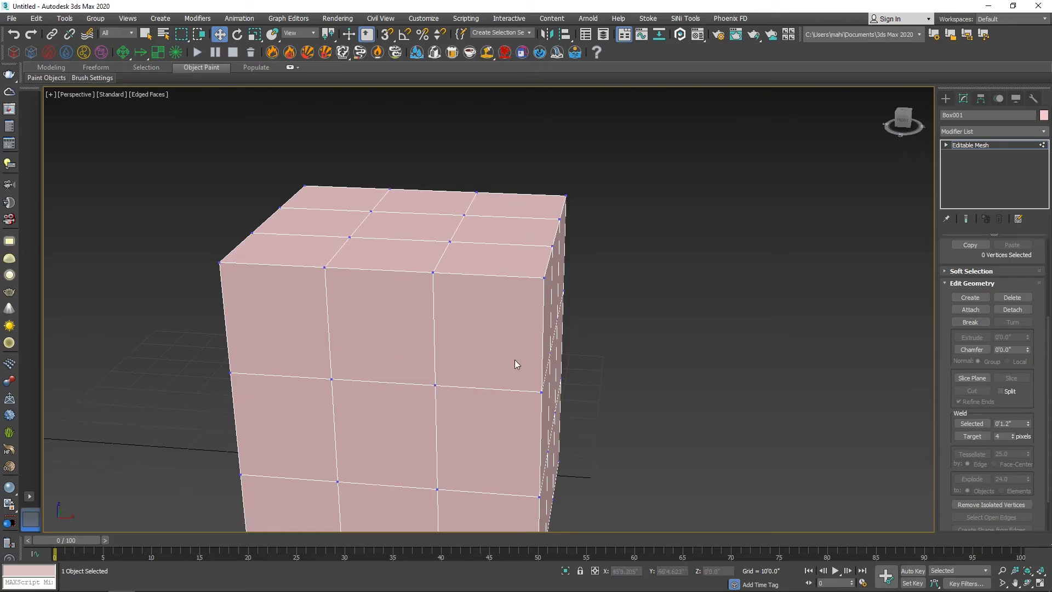
# Pull the vertices separated by the break apart one by one, opening a star-shaped hole in the front side
pyautogui.moveTo(434, 383); pyautogui.dragTo(434, 357)
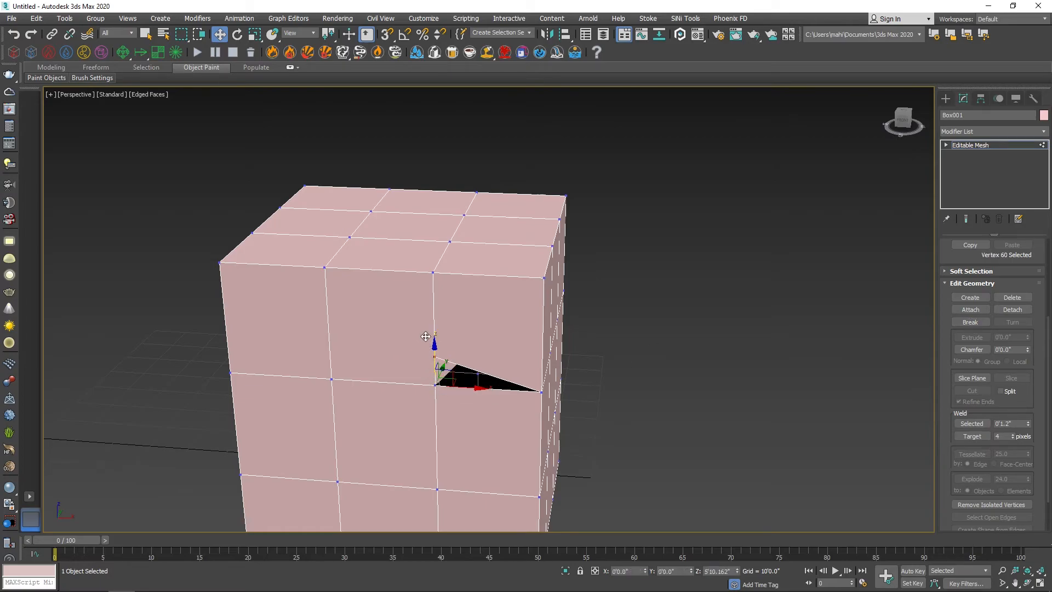
pyautogui.moveTo(505, 359); pyautogui.dragTo(533, 350)
pyautogui.keyDown('alt'); pyautogui.moveTo(608, 354); pyautogui.dragTo(573, 357, button='middle'); pyautogui.keyUp('alt')
pyautogui.moveTo(442, 378)
pyautogui.mouseDown()
pyautogui.moveTo(445, 345)
pyautogui.moveTo(471, 330)
pyautogui.moveTo(407, 342)
pyautogui.moveTo(447, 316)
pyautogui.moveTo(451, 358)
pyautogui.moveTo(422, 378)
pyautogui.mouseUp()
pyautogui.click(445, 378)
pyautogui.moveTo(524, 402); pyautogui.dragTo(524, 401)
pyautogui.click(411, 380)
pyautogui.moveTo(449, 387); pyautogui.dragTo(513, 394)
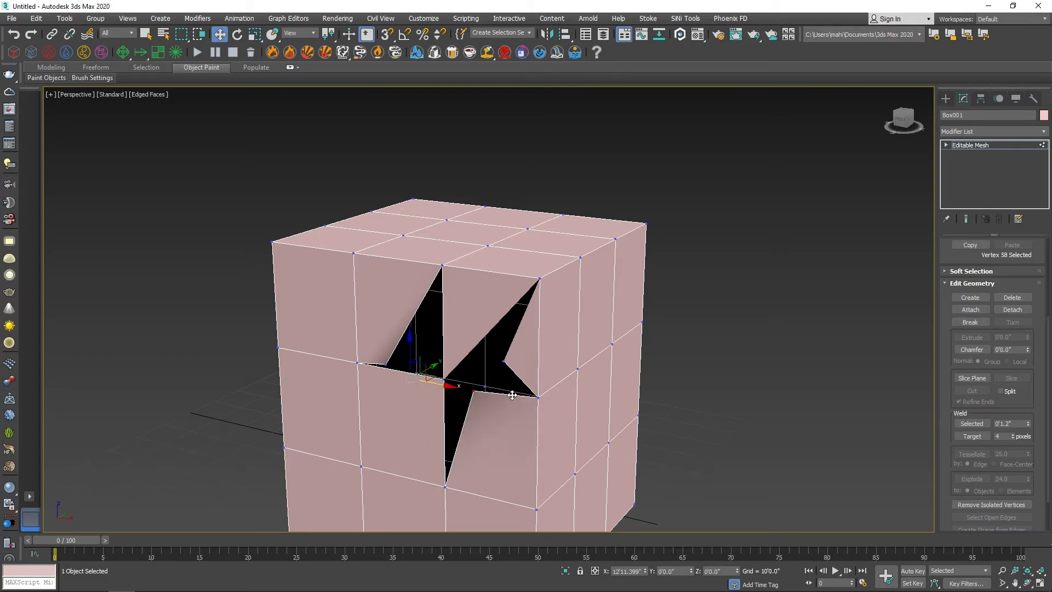
pyautogui.click(443, 379)
pyautogui.moveTo(465, 364); pyautogui.dragTo(443, 351)
pyautogui.click(443, 379)
pyautogui.click(442, 379)
pyautogui.click(714, 325)
pyautogui.keyDown('alt'); pyautogui.moveTo(508, 398); pyautogui.dragTo(528, 383, button='middle'); pyautogui.keyUp('alt')
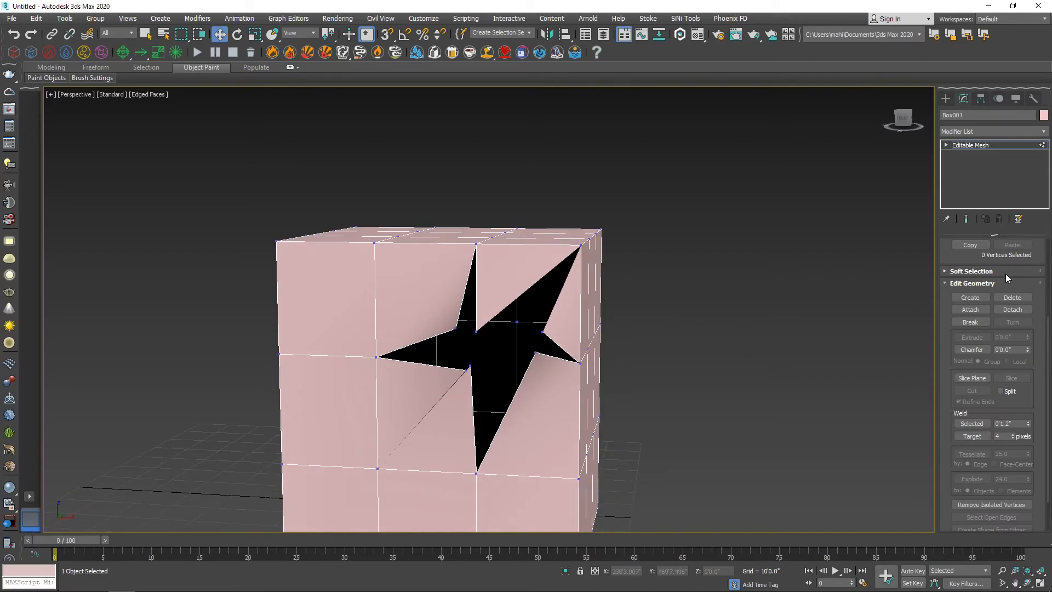
# Select single edges around the star-shaped hole at the edge level and review the geometry editing commands available for edges
pyautogui.moveTo(1008, 290); pyautogui.dragTo(1000, 437)
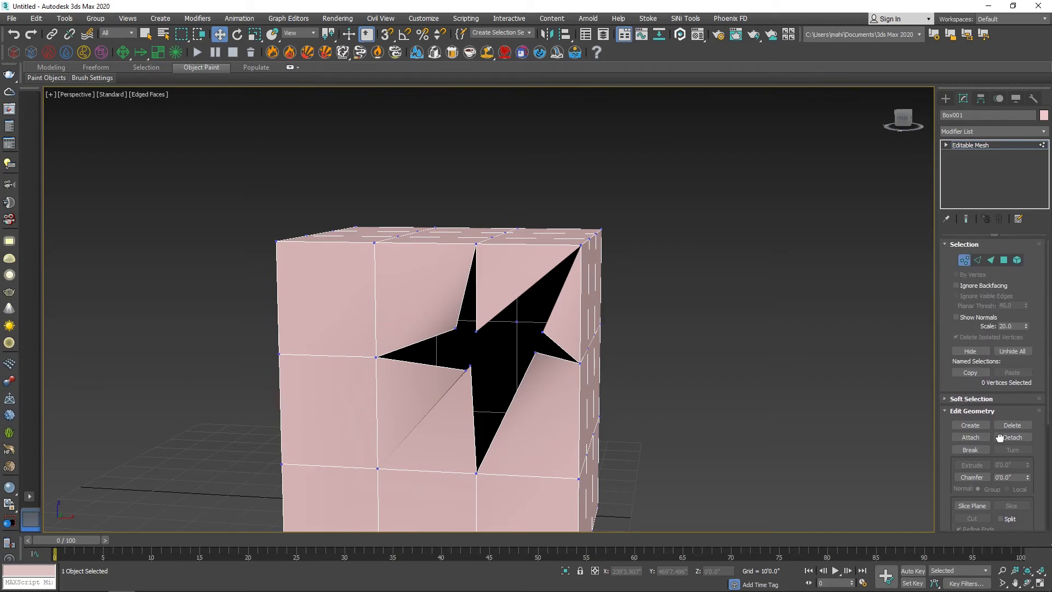
pyautogui.click(977, 261)
pyautogui.click(519, 294)
pyautogui.click(478, 300)
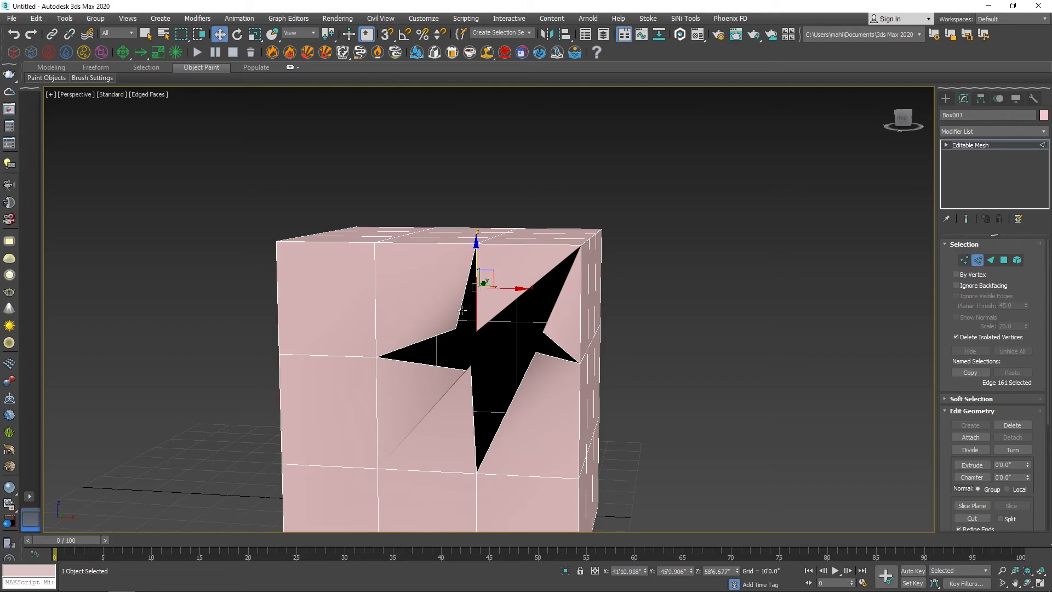
pyautogui.click(441, 334)
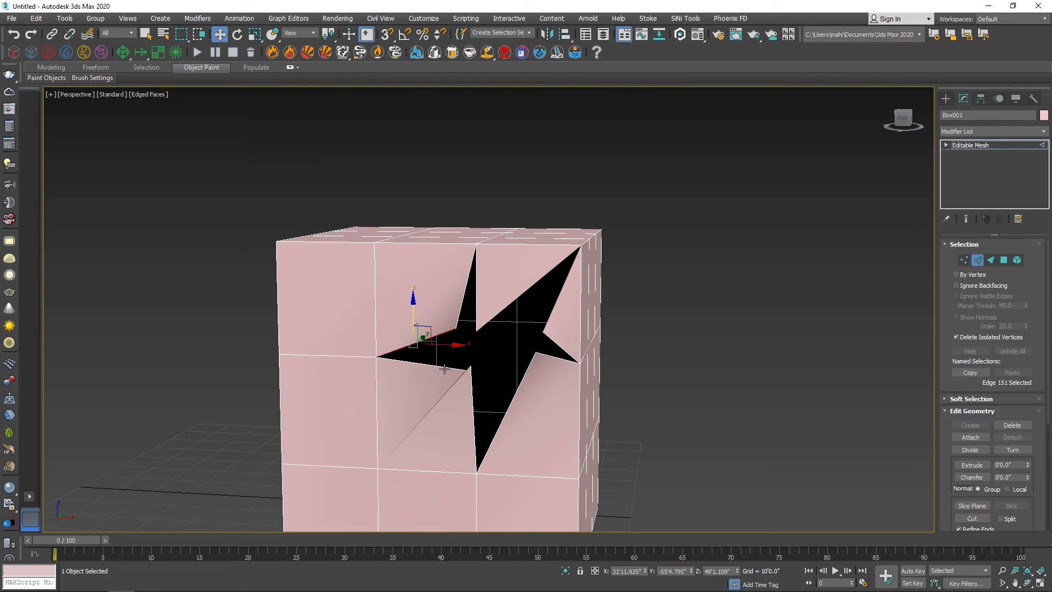
pyautogui.moveTo(978, 432); pyautogui.dragTo(978, 260)
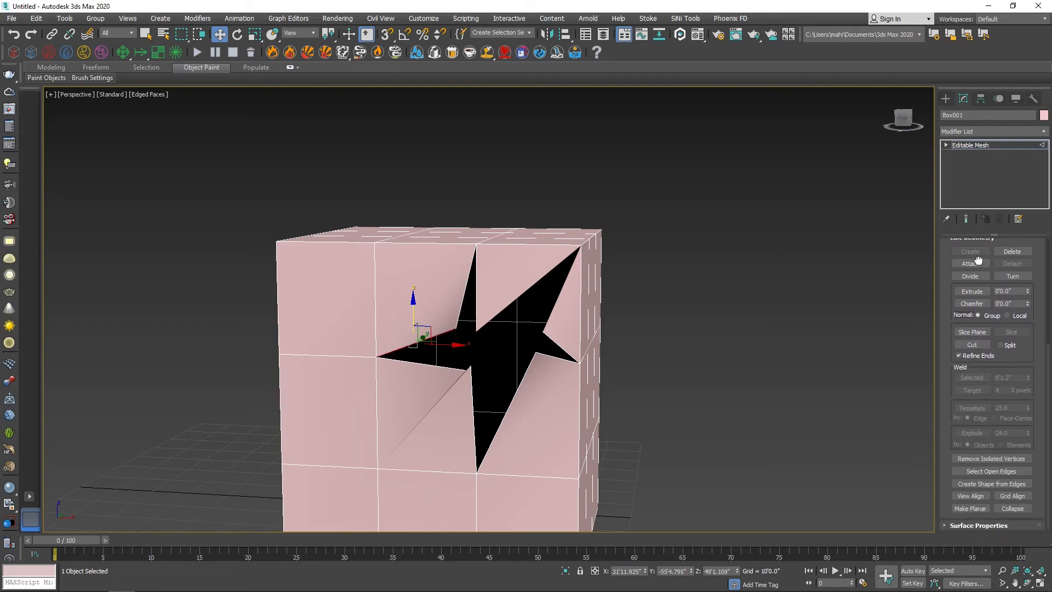
pyautogui.moveTo(943, 377); pyautogui.dragTo(949, 472)
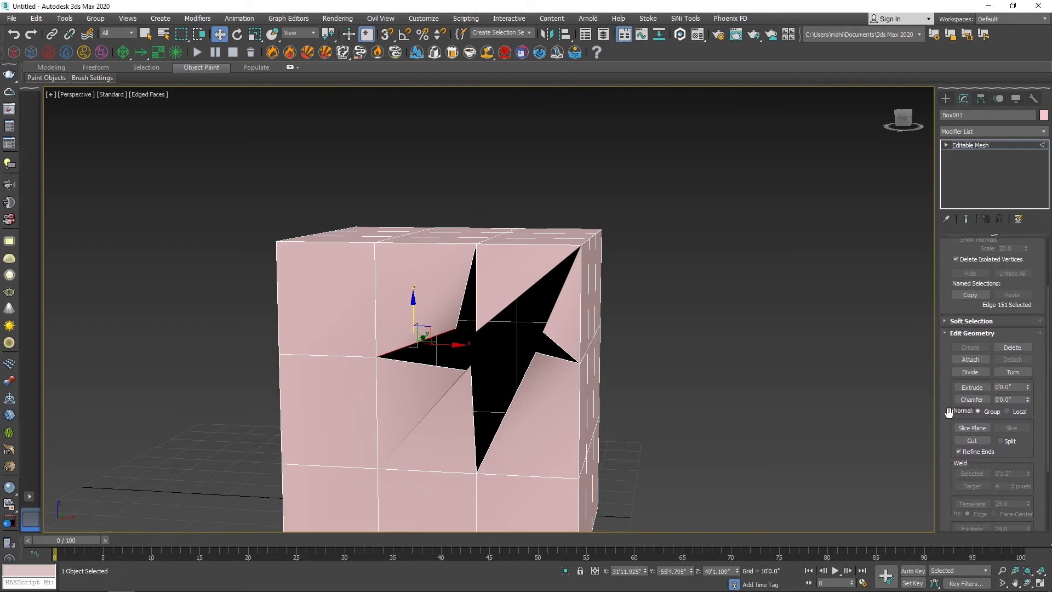
pyautogui.moveTo(946, 427); pyautogui.dragTo(938, 480)
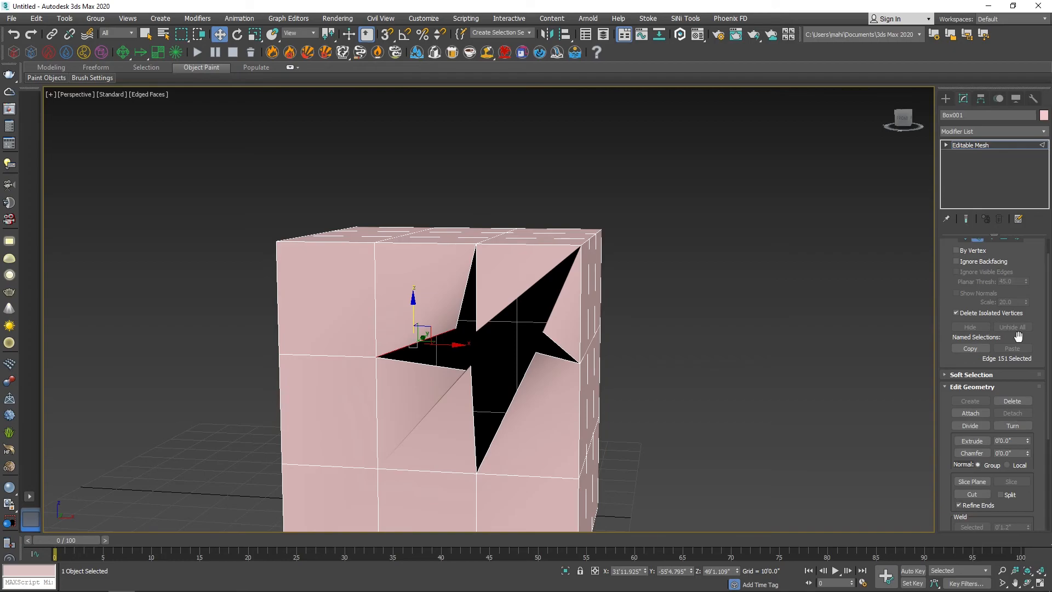
pyautogui.moveTo(950, 279); pyautogui.dragTo(946, 351)
# Select triangular faces across the adjoining side at the face level, and extrude the lower triangle of its top-middle square outward
pyautogui.click(991, 261)
pyautogui.keyDown('alt'); pyautogui.moveTo(669, 324); pyautogui.dragTo(548, 343, button='middle'); pyautogui.keyUp('alt')
pyautogui.click(548, 340)
pyautogui.click(623, 333)
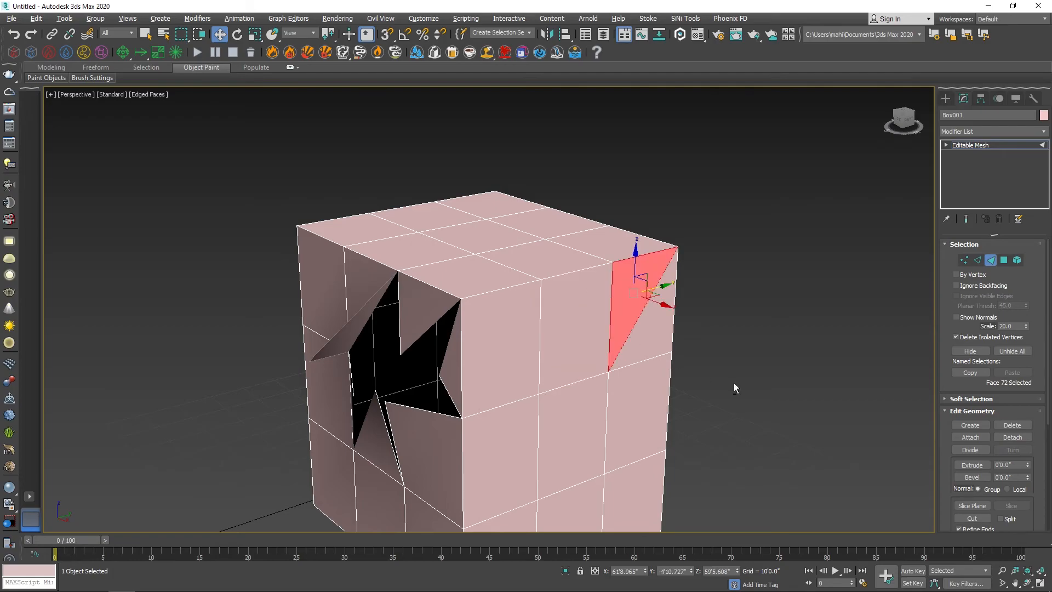
pyautogui.keyDown('alt'); pyautogui.moveTo(735, 383); pyautogui.dragTo(695, 370, button='middle'); pyautogui.keyUp('alt')
pyautogui.click(550, 396)
pyautogui.click(573, 451)
pyautogui.click(648, 435)
pyautogui.click(630, 378)
pyautogui.click(644, 338)
pyautogui.click(531, 329)
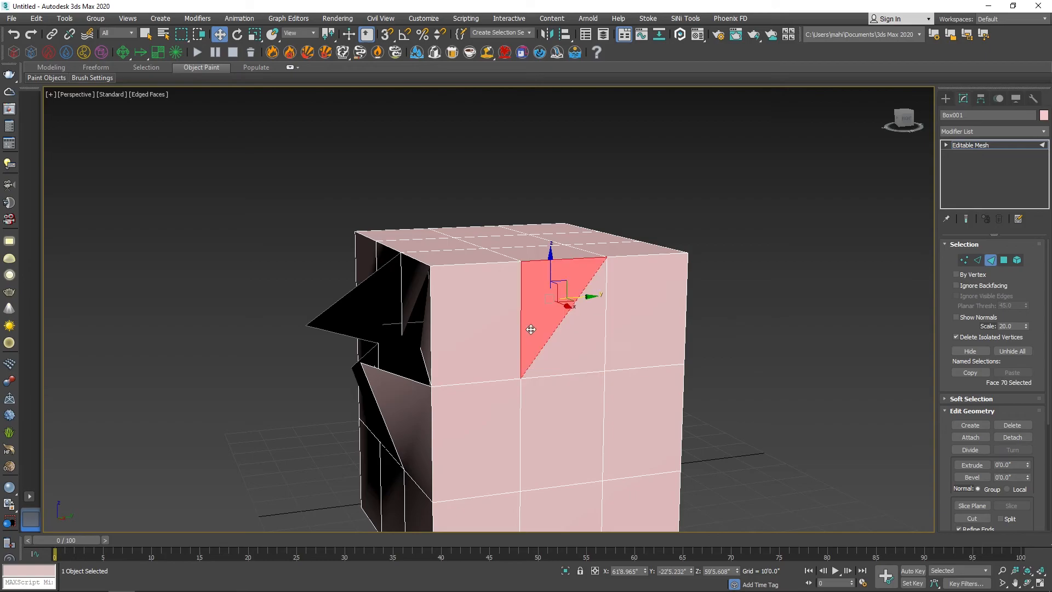
pyautogui.click(592, 340)
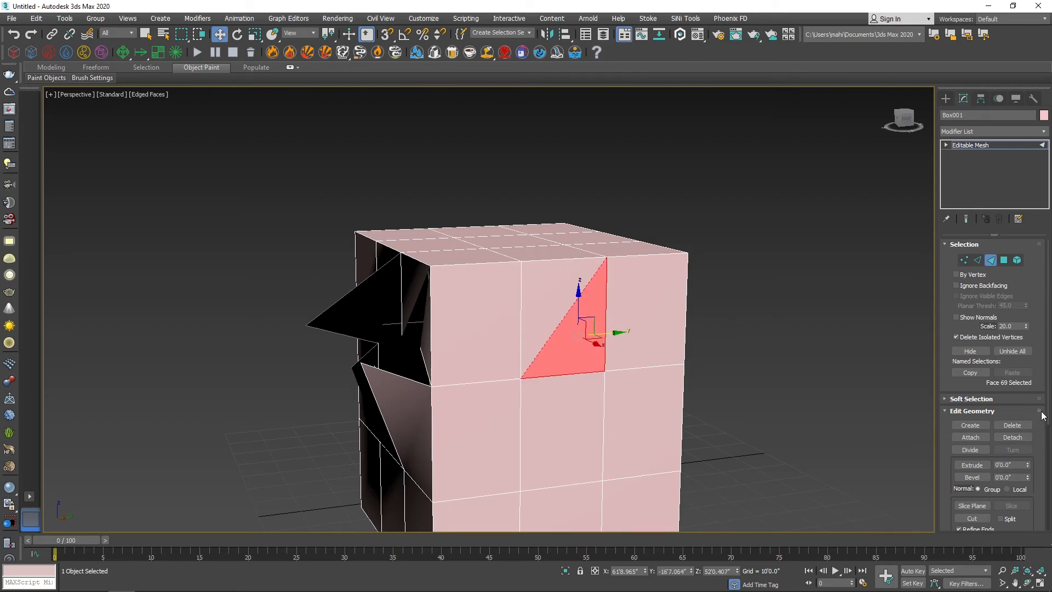
pyautogui.moveTo(1027, 467); pyautogui.dragTo(1025, 491)
# Extrude both triangular faces of the side's central square outward together, and extrude the upper triangle further
pyautogui.click(568, 452)
pyautogui.keyDown('ctrl'); pyautogui.click(557, 423); pyautogui.keyUp('ctrl')
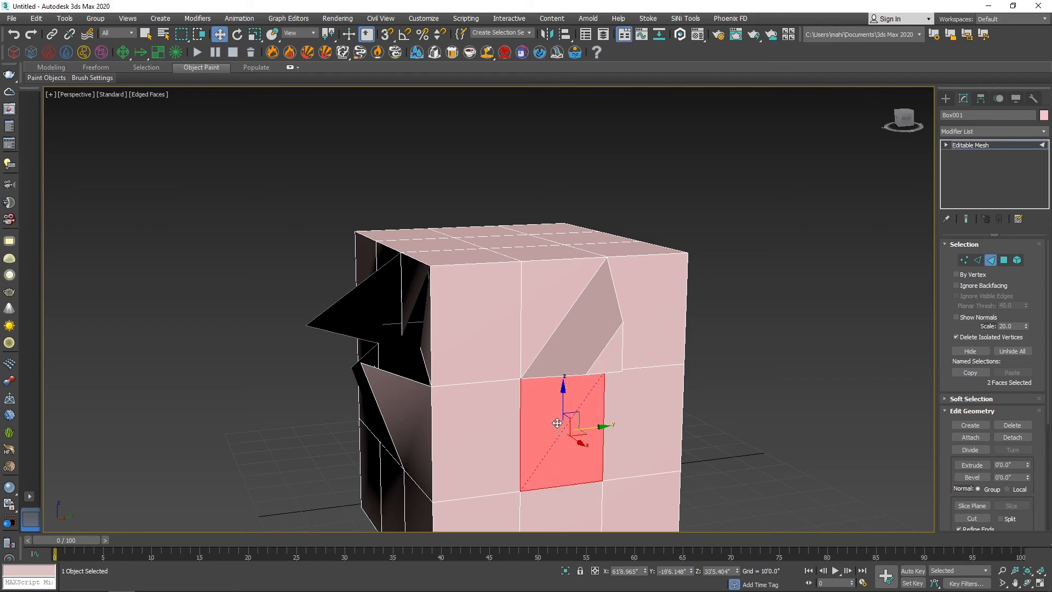
pyautogui.moveTo(1028, 466); pyautogui.dragTo(1028, 425)
pyautogui.click(1026, 491)
pyautogui.click(1003, 490)
pyautogui.click(788, 434)
pyautogui.click(603, 430)
pyautogui.keyDown('alt'); pyautogui.moveTo(733, 404); pyautogui.dragTo(635, 367, button='middle'); pyautogui.keyUp('alt')
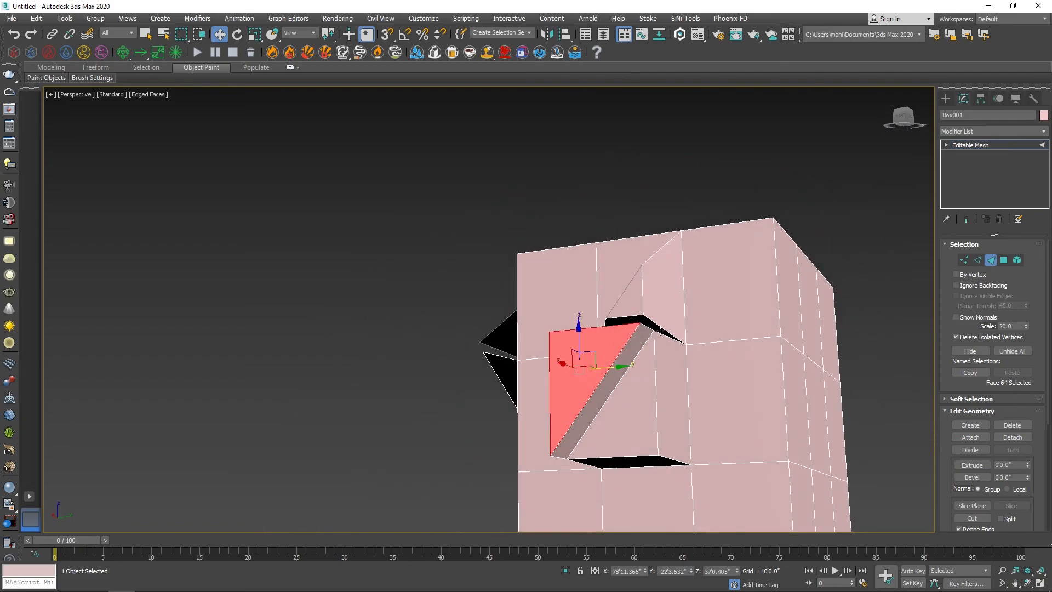
# Extrude the middle-row polygon beside the corner on the next side at the polygon level, tapering it inward with Bevel
pyautogui.click(1002, 261)
pyautogui.click(721, 403)
pyautogui.keyDown('alt'); pyautogui.moveTo(869, 392); pyautogui.dragTo(778, 384, button='middle'); pyautogui.keyUp('alt')
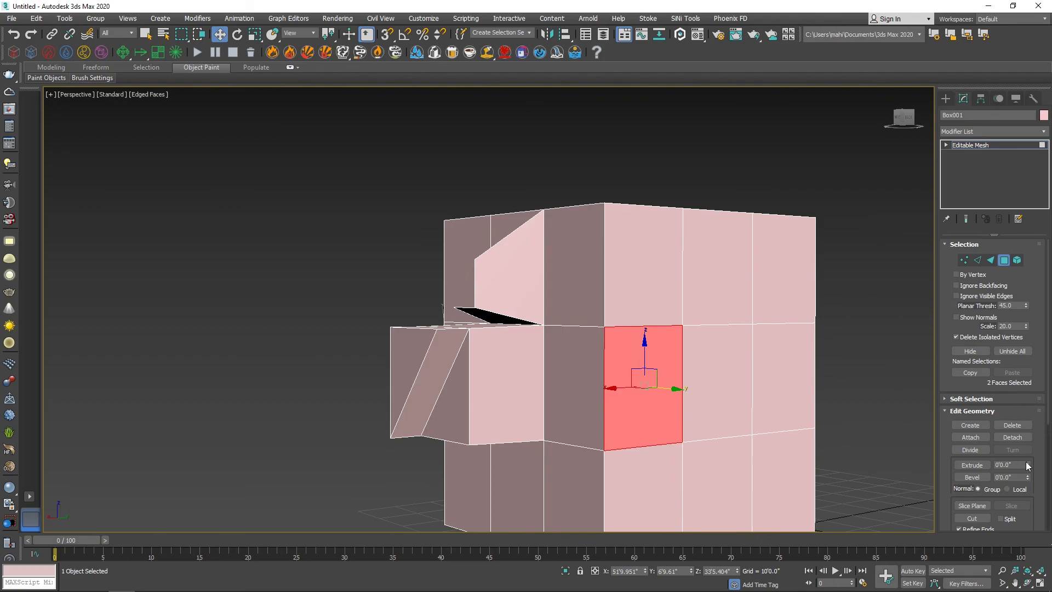
pyautogui.moveTo(1029, 465); pyautogui.dragTo(1029, 490)
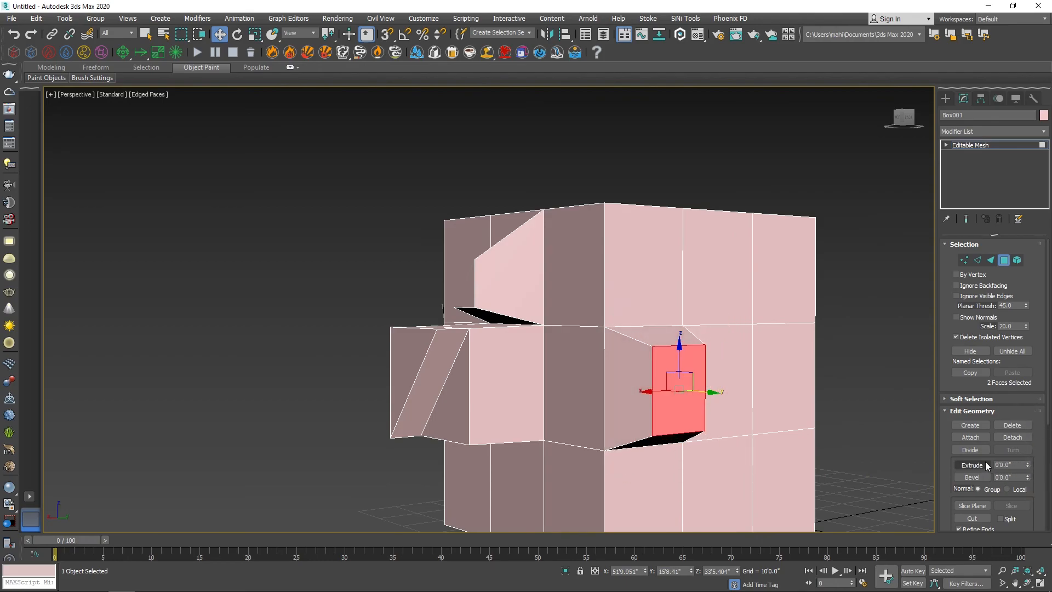
# Detach the tapered extrusion's end polygon as a separate object and move it about 40' away from the box along Y
pyautogui.click(1012, 437)
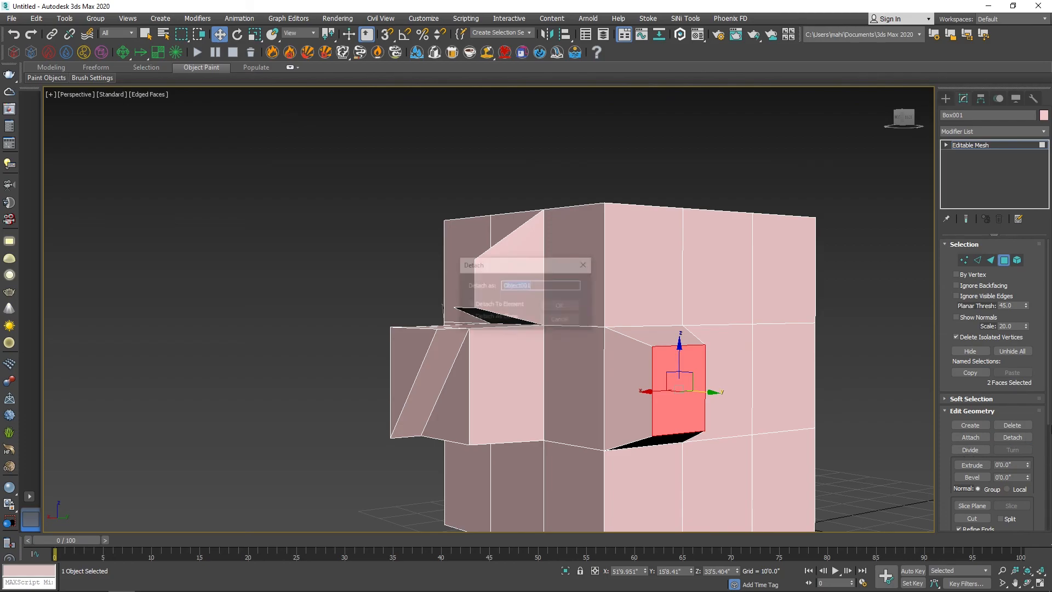
pyautogui.click(560, 305)
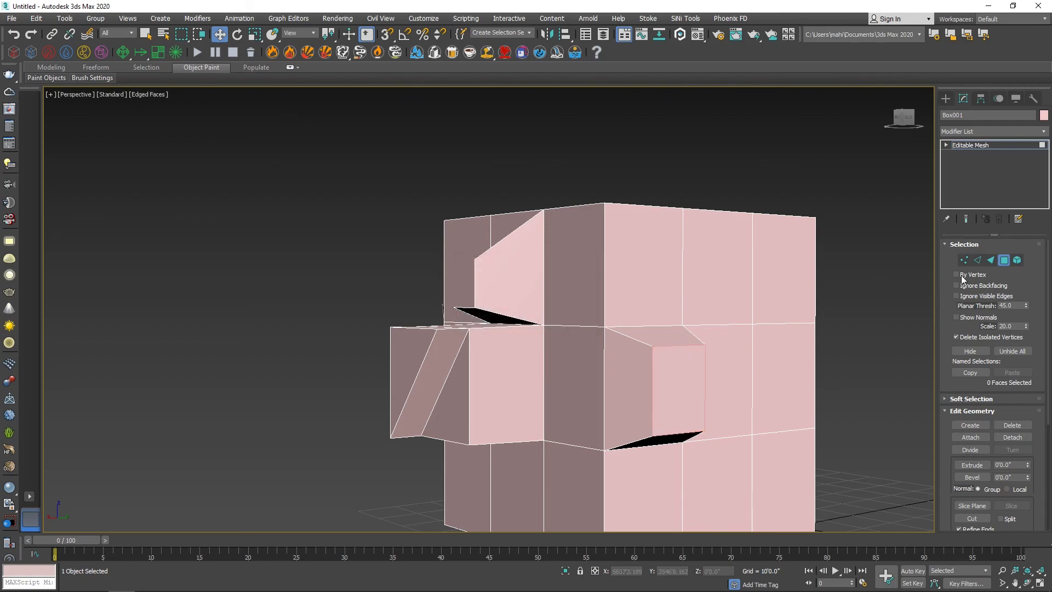
pyautogui.click(1002, 261)
pyautogui.click(871, 311)
pyautogui.click(652, 393)
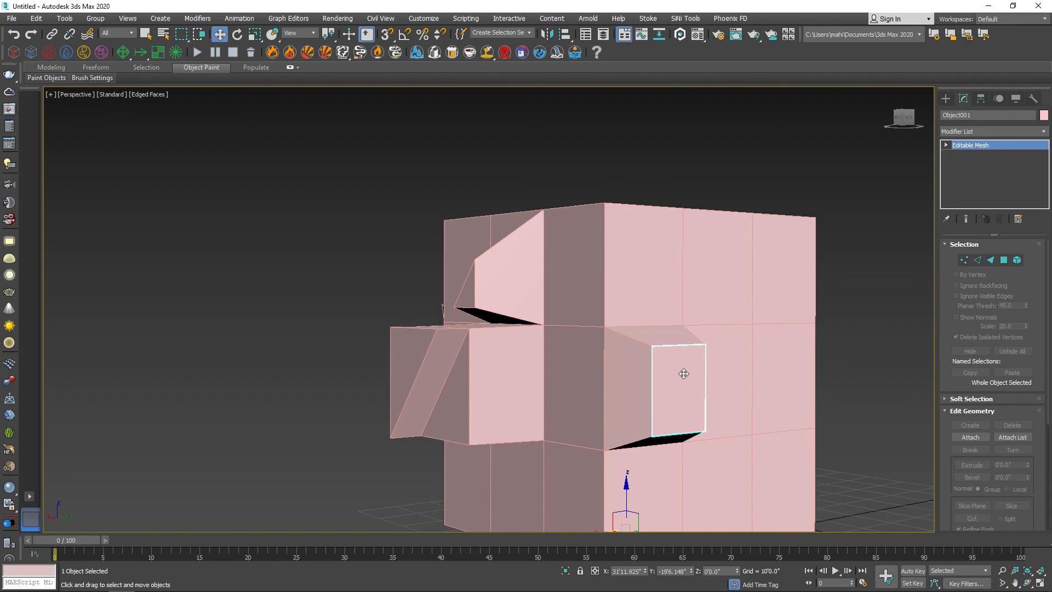
pyautogui.scroll(-3, 683, 378)
pyautogui.moveTo(733, 505); pyautogui.dragTo(771, 512)
pyautogui.keyDown('alt'); pyautogui.moveTo(810, 324); pyautogui.dragTo(735, 378, button='middle'); pyautogui.keyUp('alt')
pyautogui.scroll(3, 735, 378)
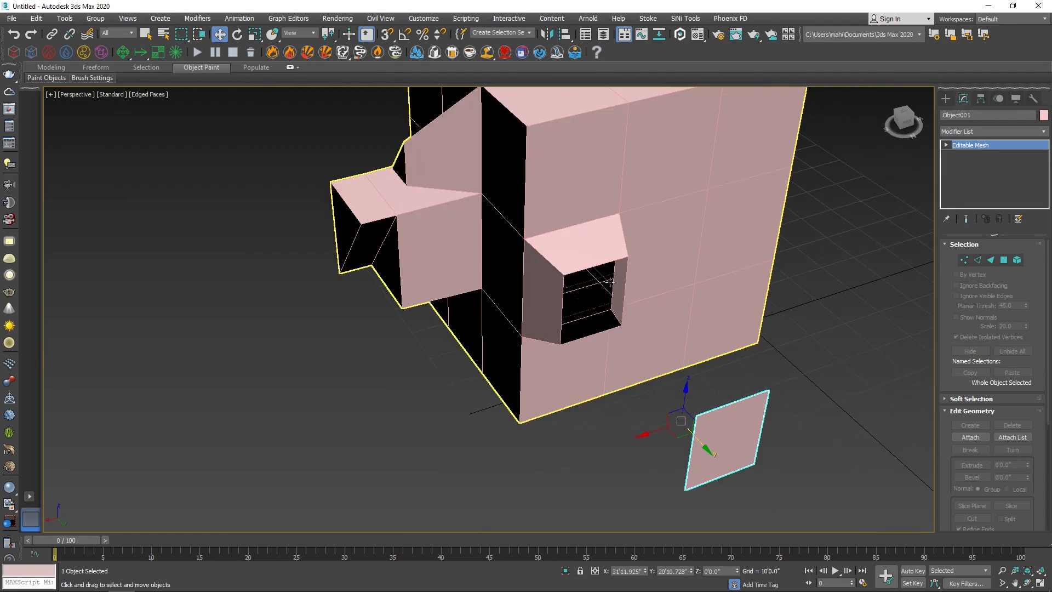
# Attach the box to the detached polygon's object, and select its separate parts at the element level
pyautogui.click(977, 440)
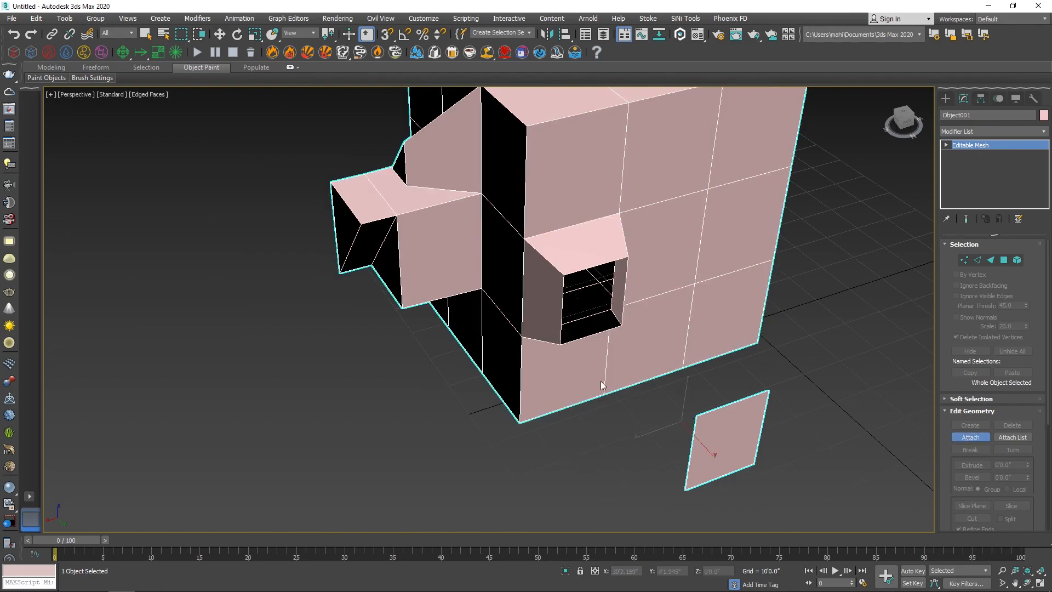
pyautogui.keyDown('alt'); pyautogui.moveTo(741, 383); pyautogui.dragTo(642, 330, button='middle'); pyautogui.keyUp('alt')
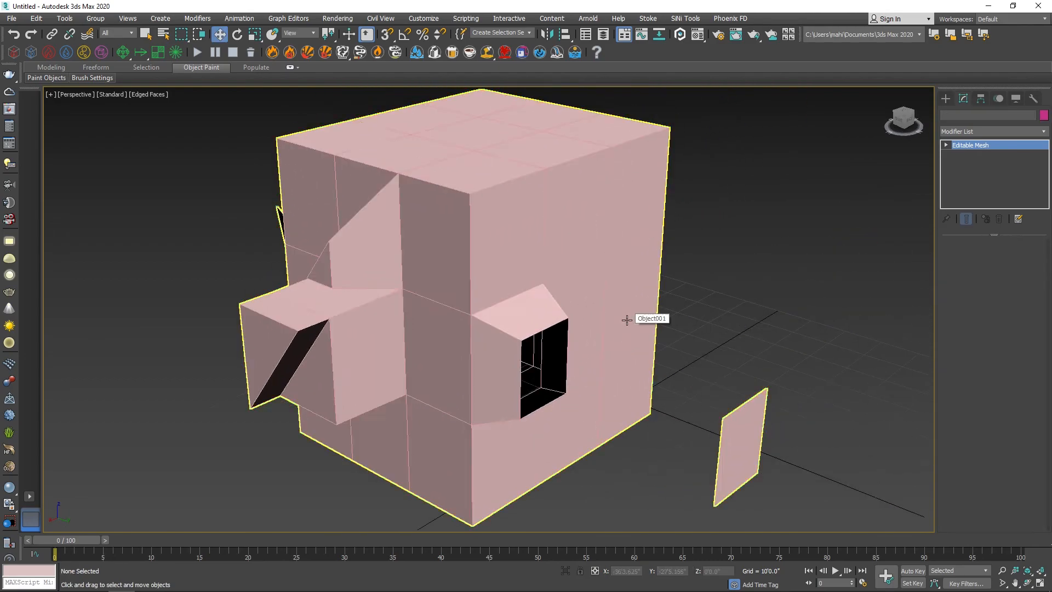
pyautogui.click(626, 319)
pyautogui.click(1016, 260)
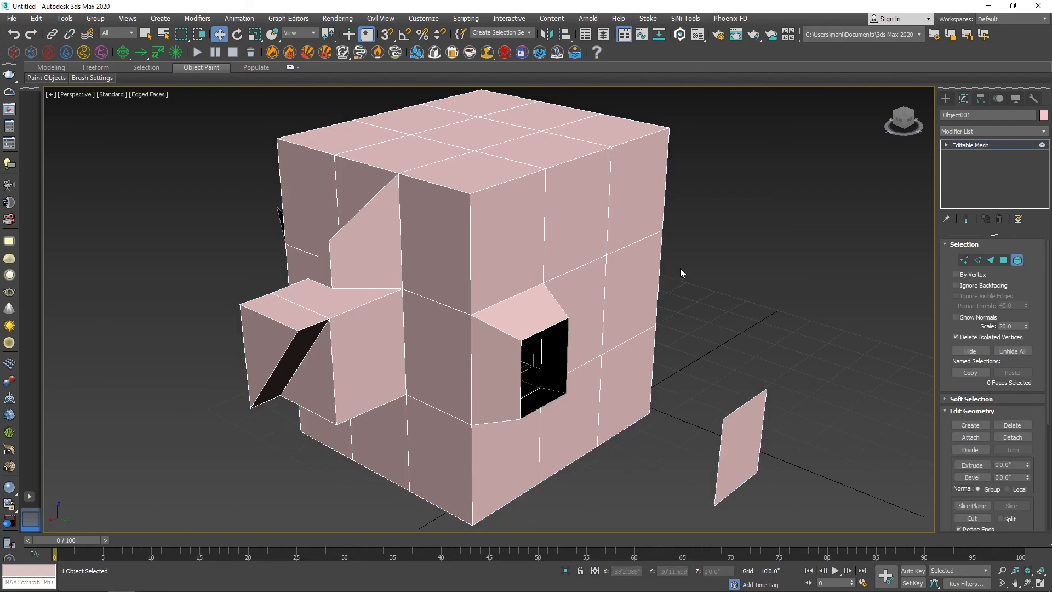
pyautogui.click(629, 286)
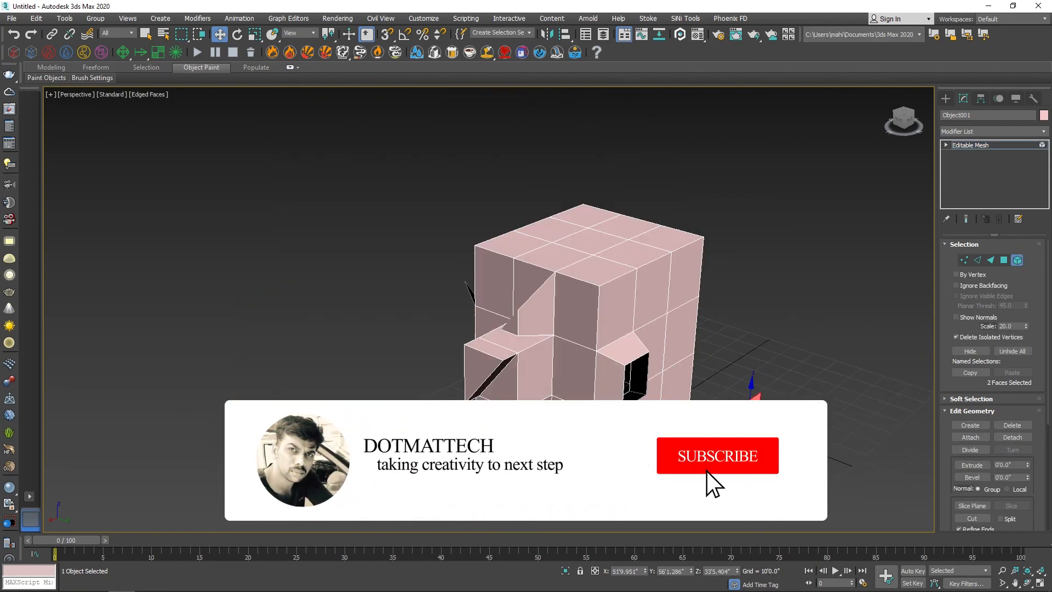